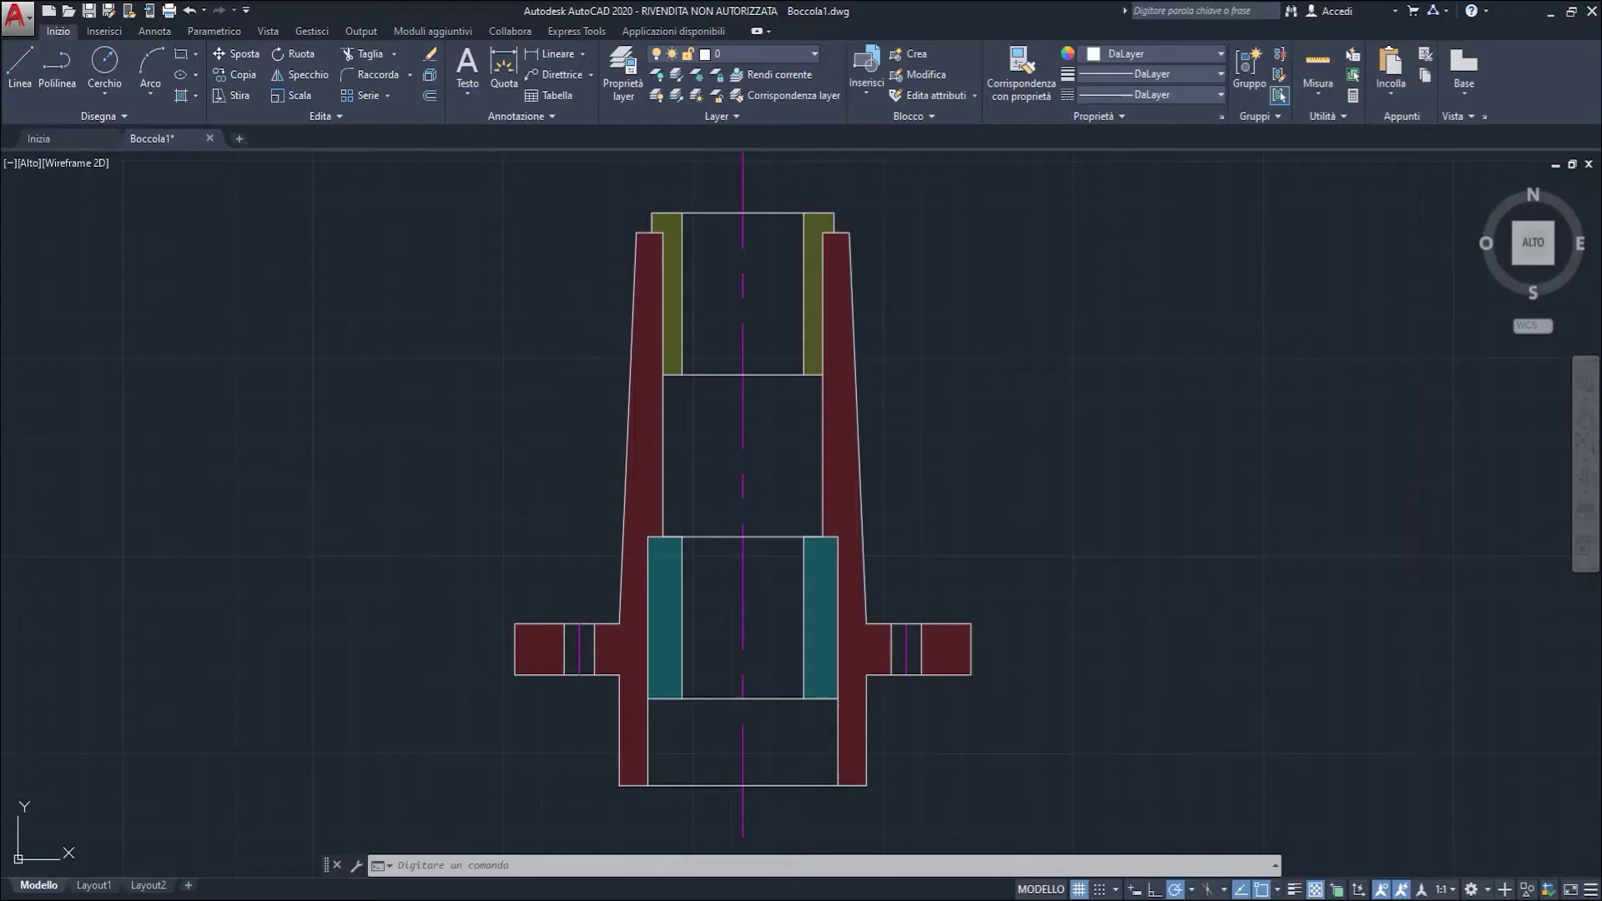
Step: Pan the view until the coloured bushing cross-section sits in the centre of the screen
middle_drag(580, 455, 598, 439)
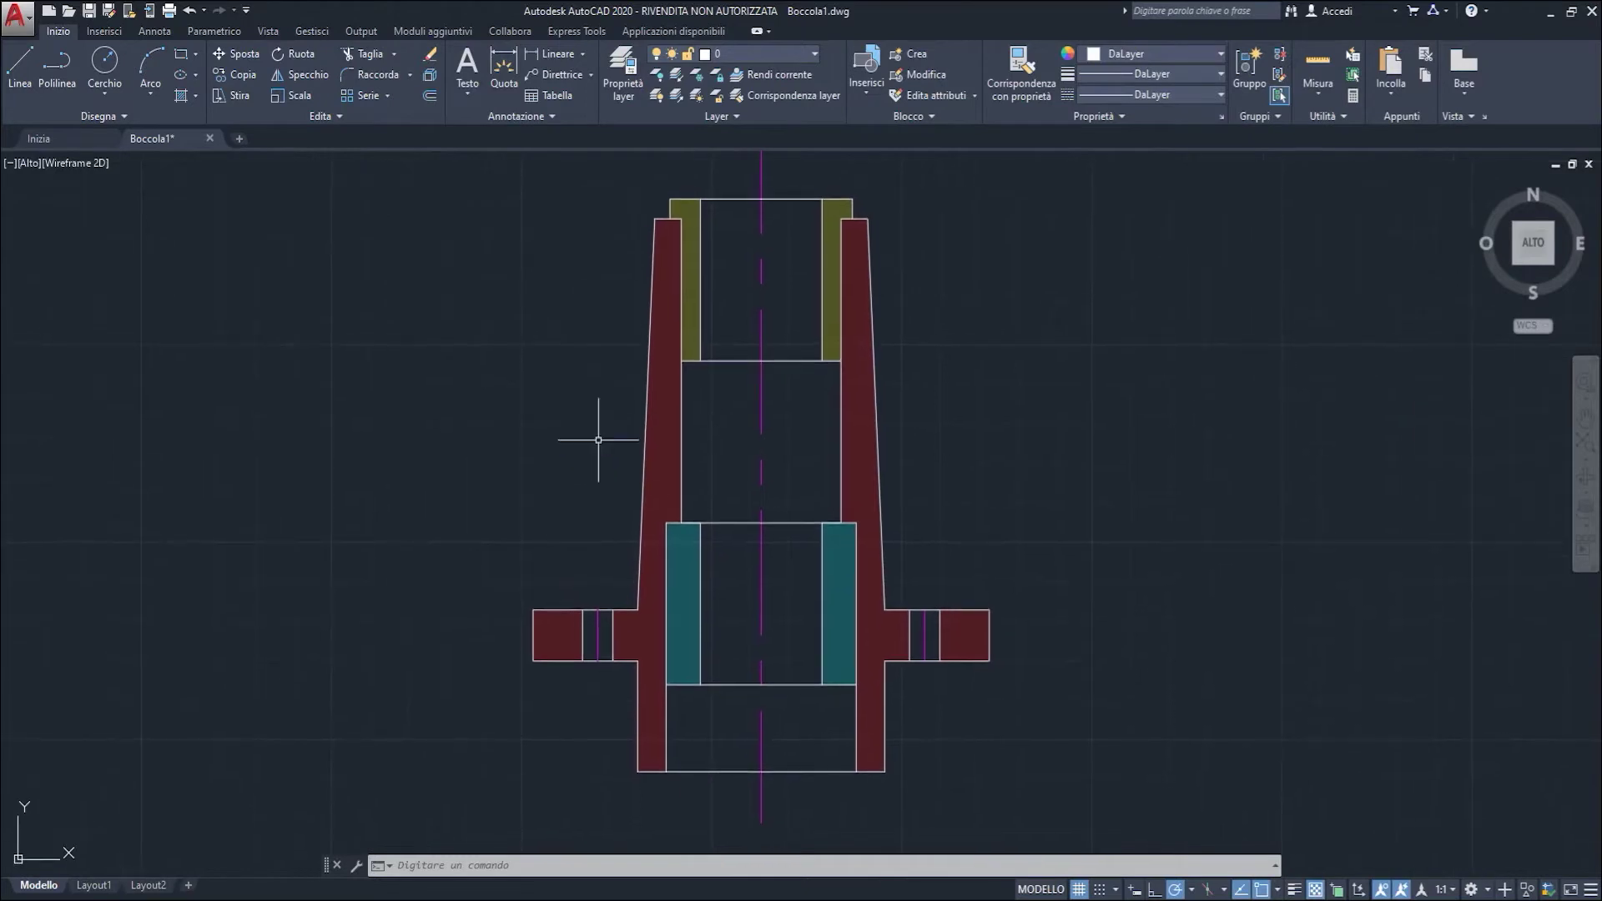
middle_drag(590, 383, 626, 399)
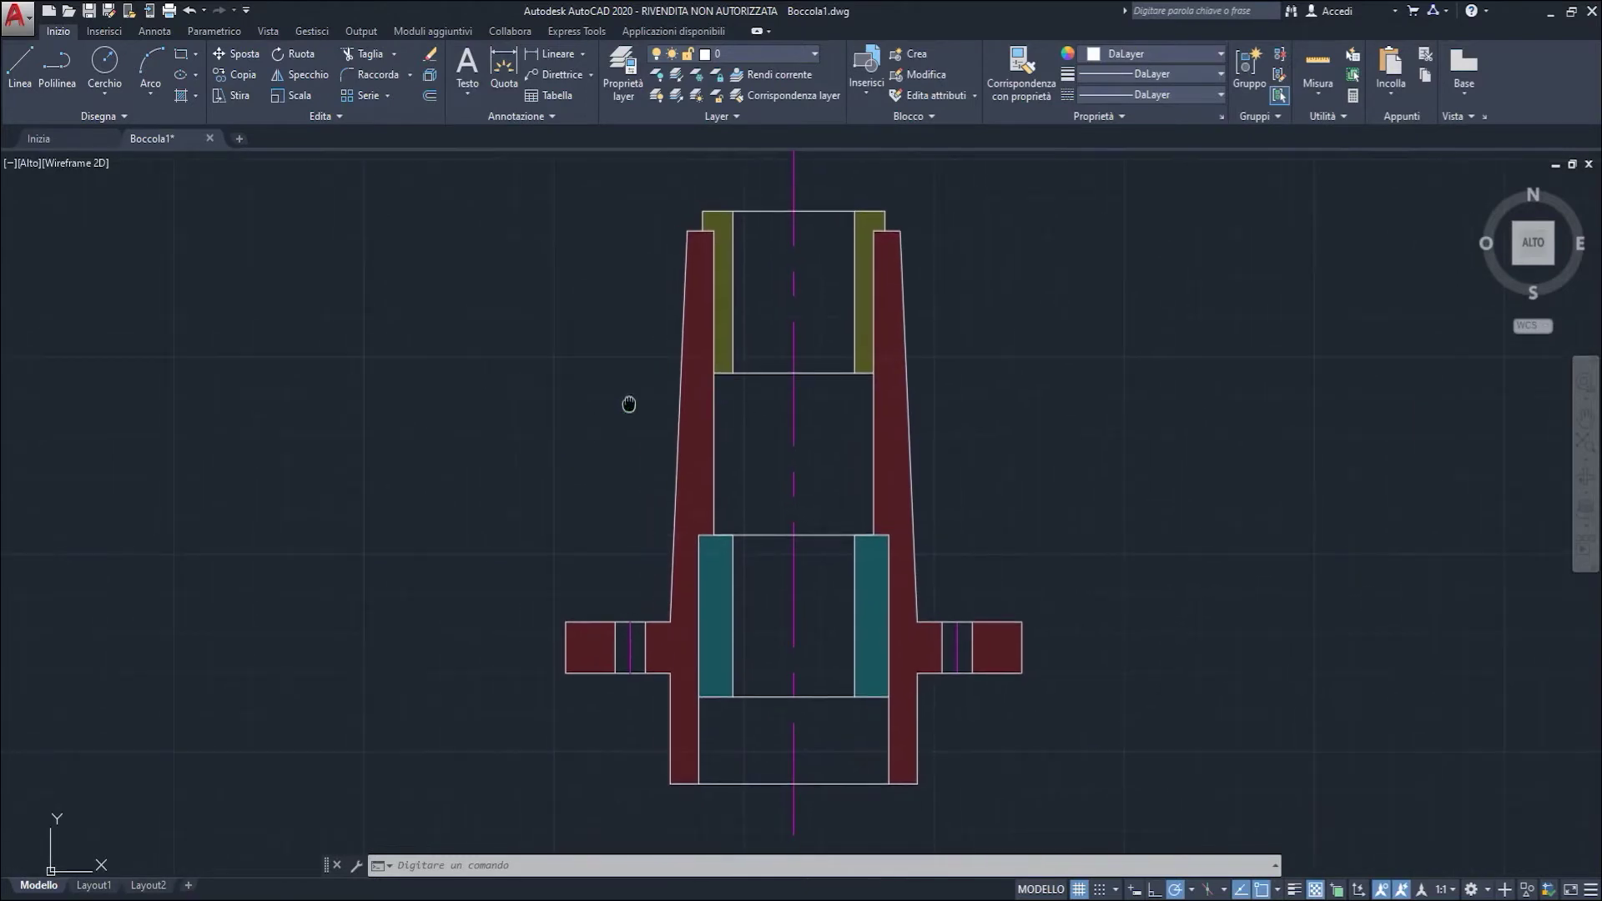
Step: Create two new layers named Tratteggi and assi in the Layer Properties palette
click(619, 82)
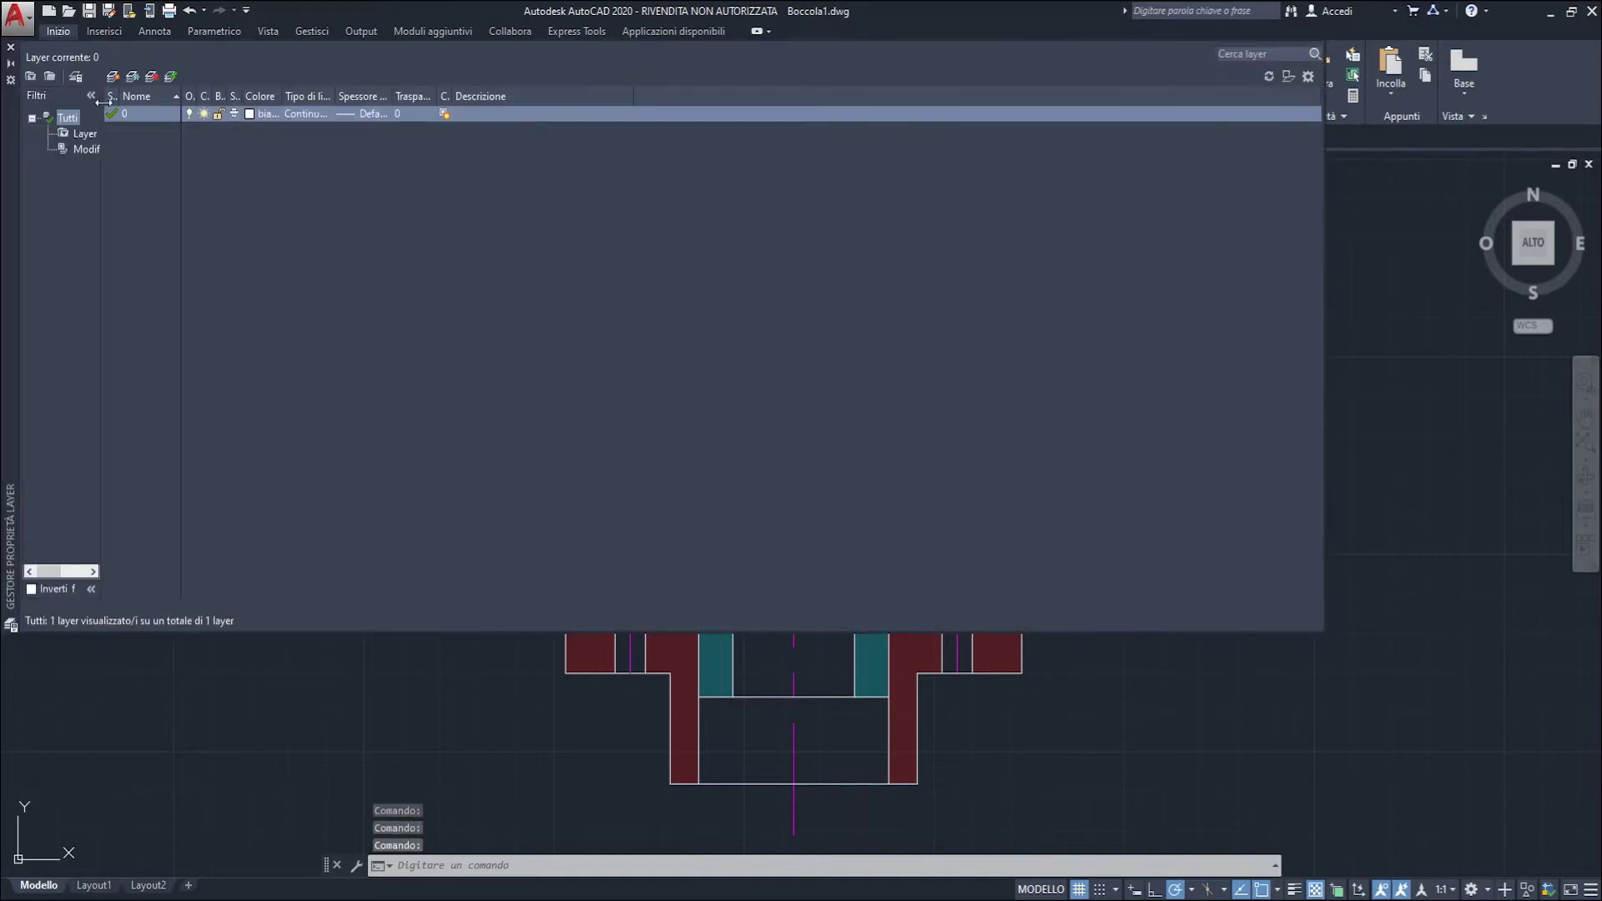
click(113, 77)
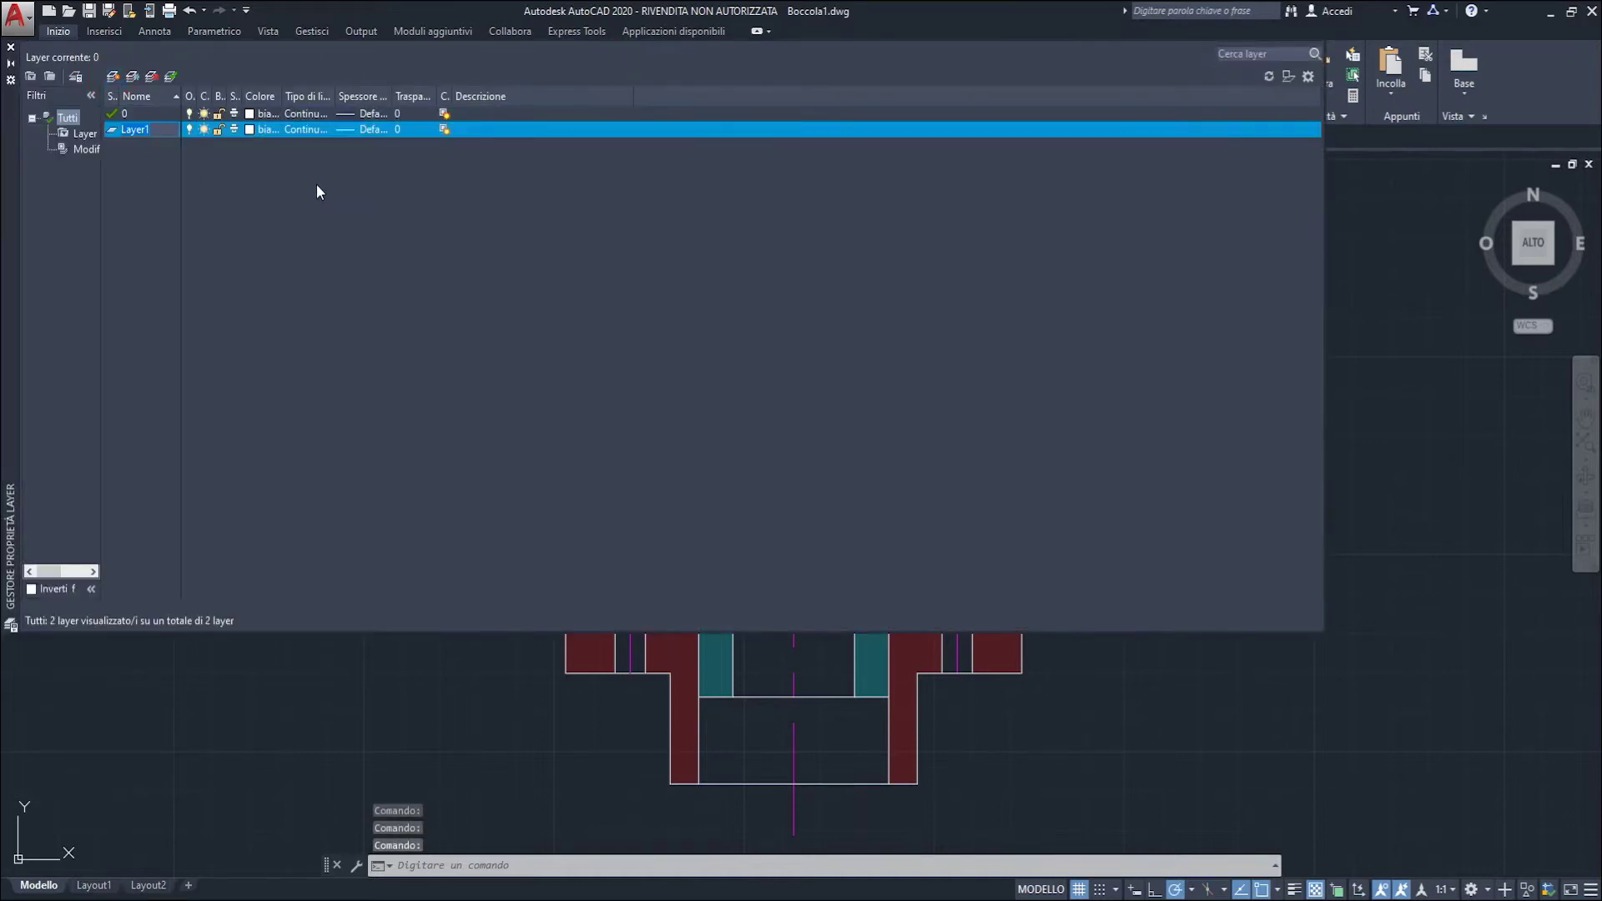
text(Tratteggi)
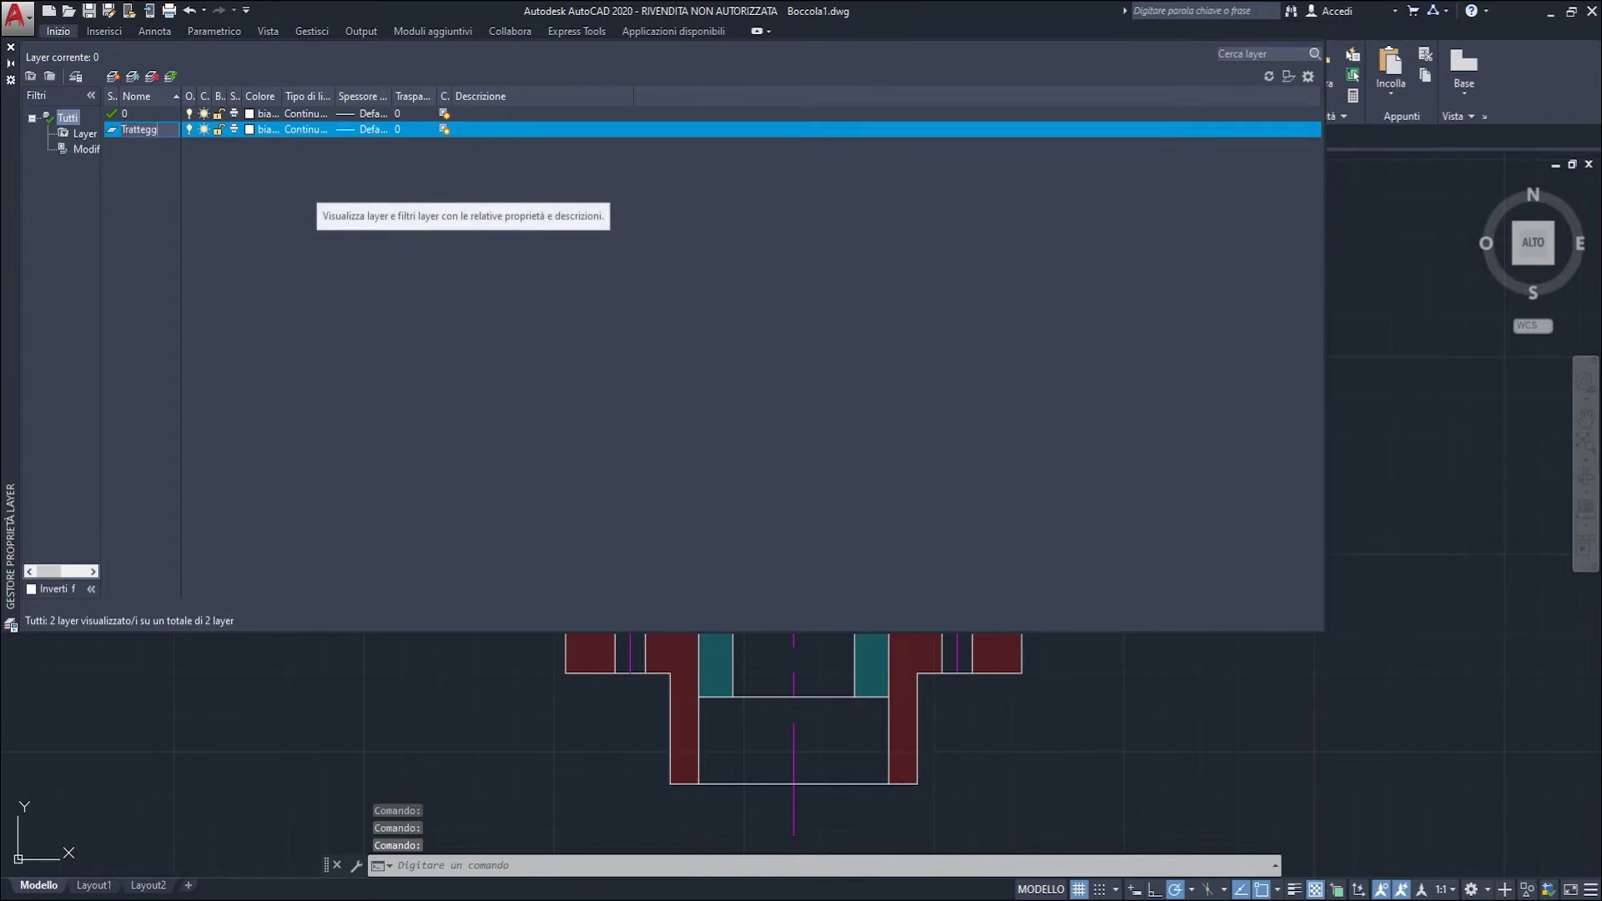
key(Return)
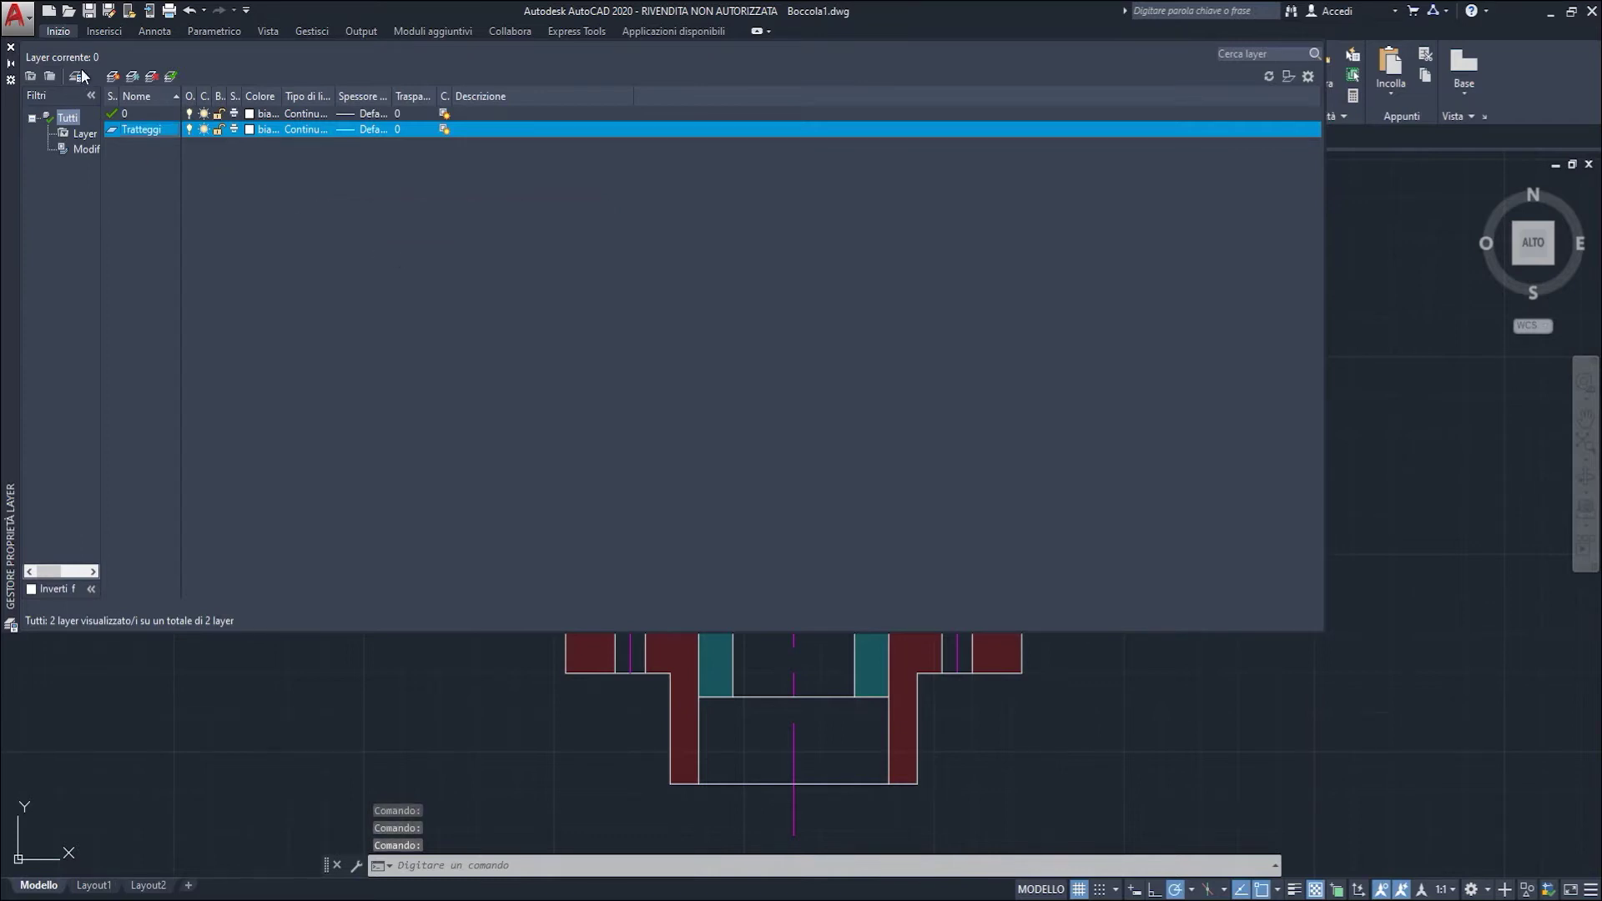
click(118, 77)
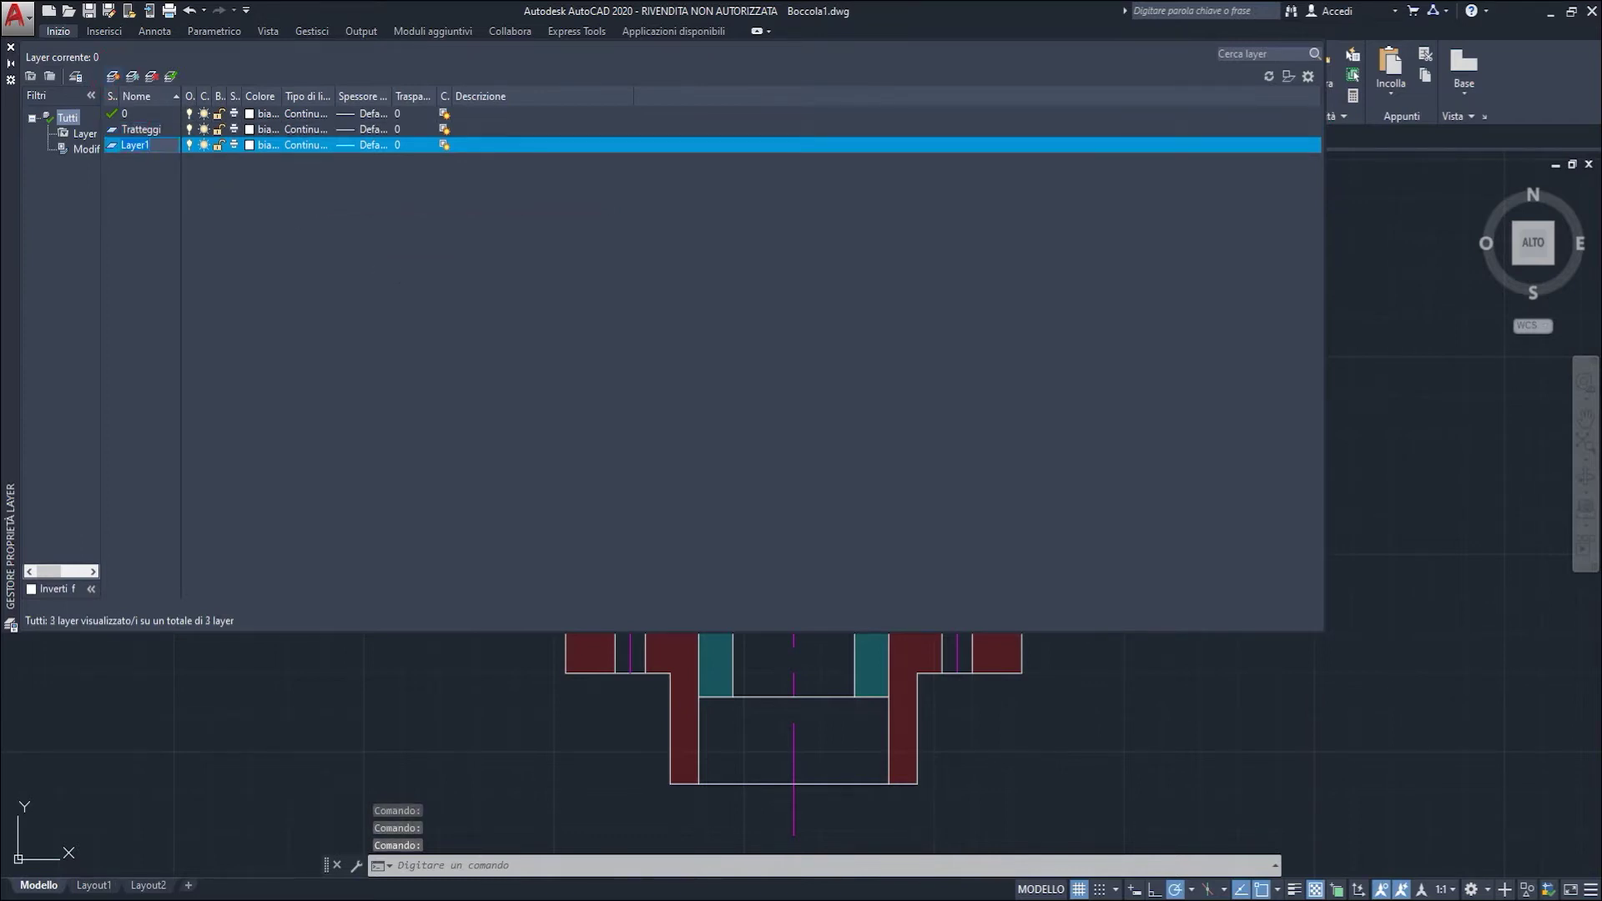
text(i)
Step: Move the red and both olive hatches onto the Tratteggi layer
click(11, 48)
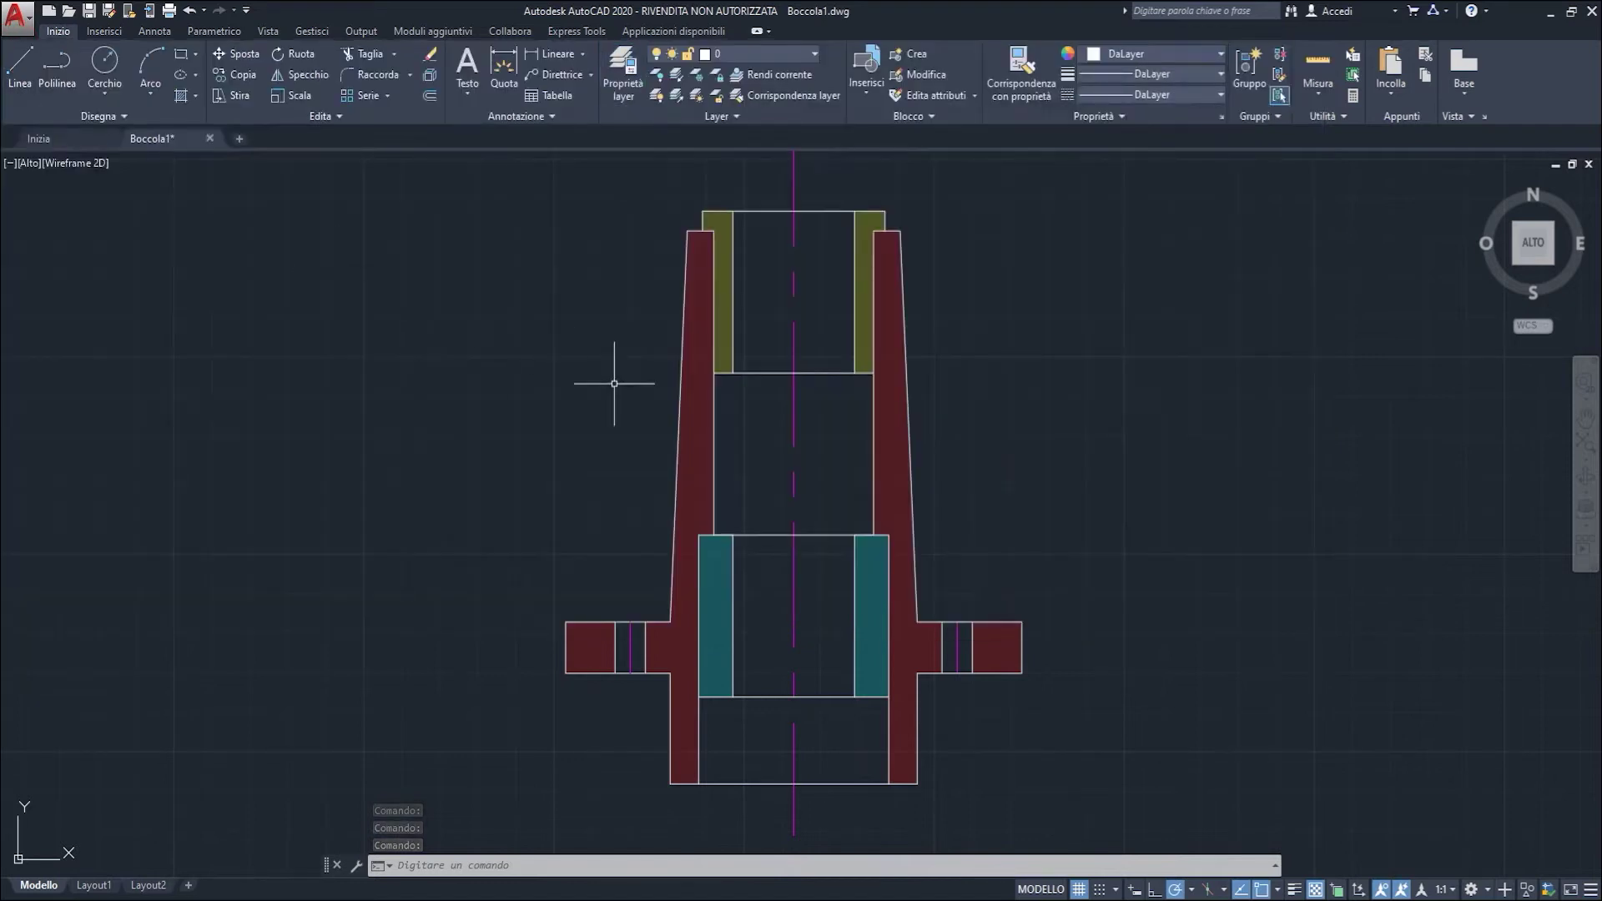
click(731, 348)
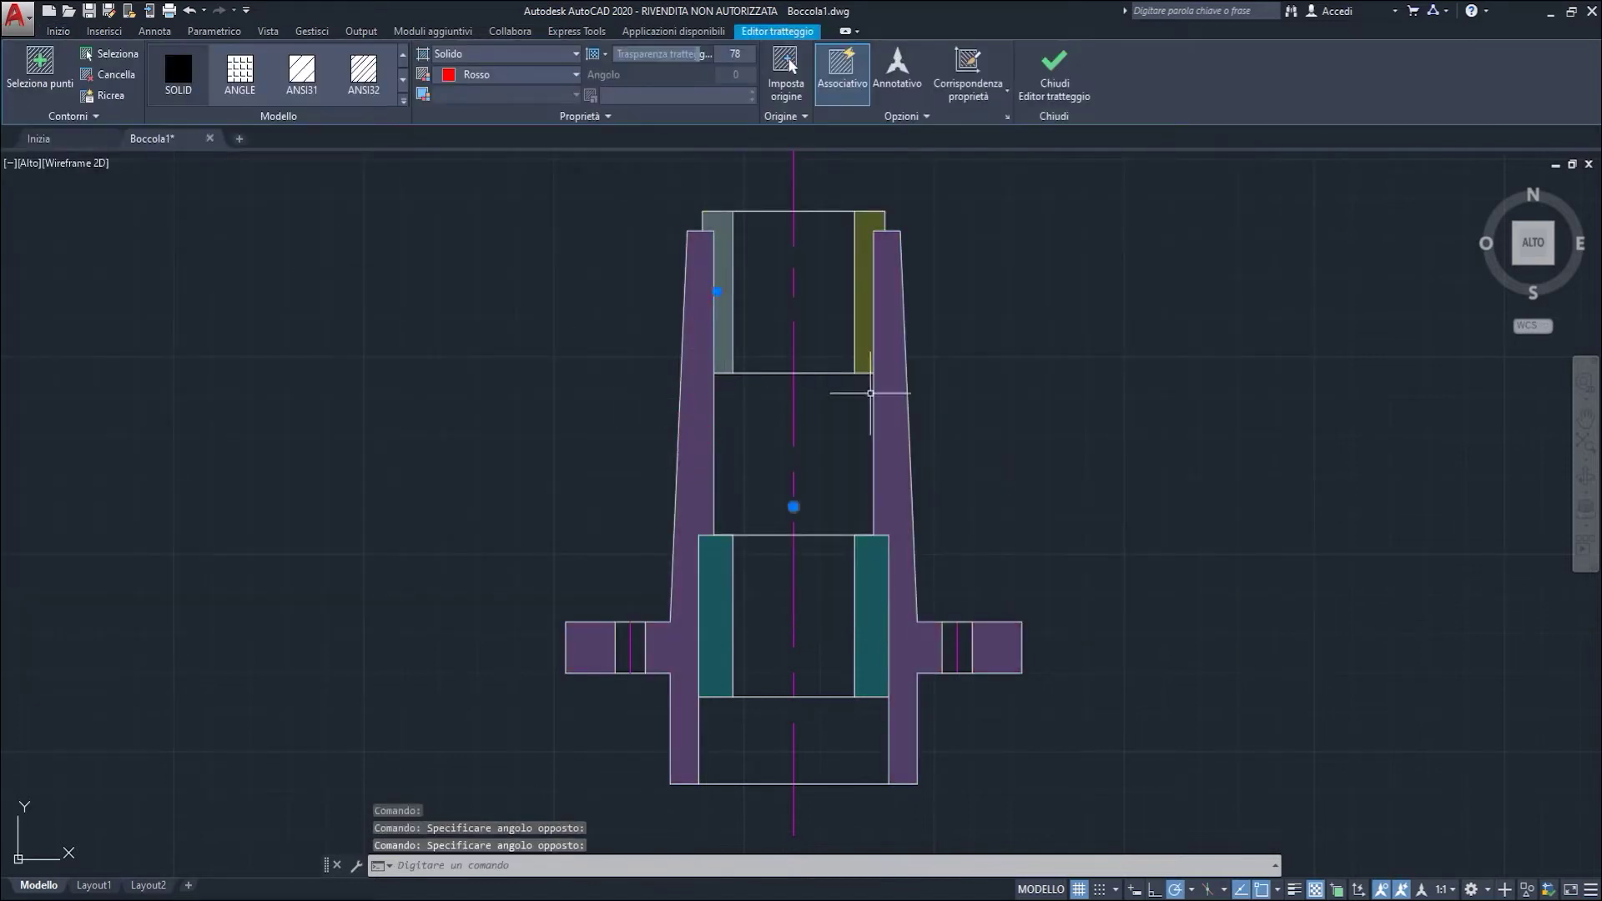
click(862, 319)
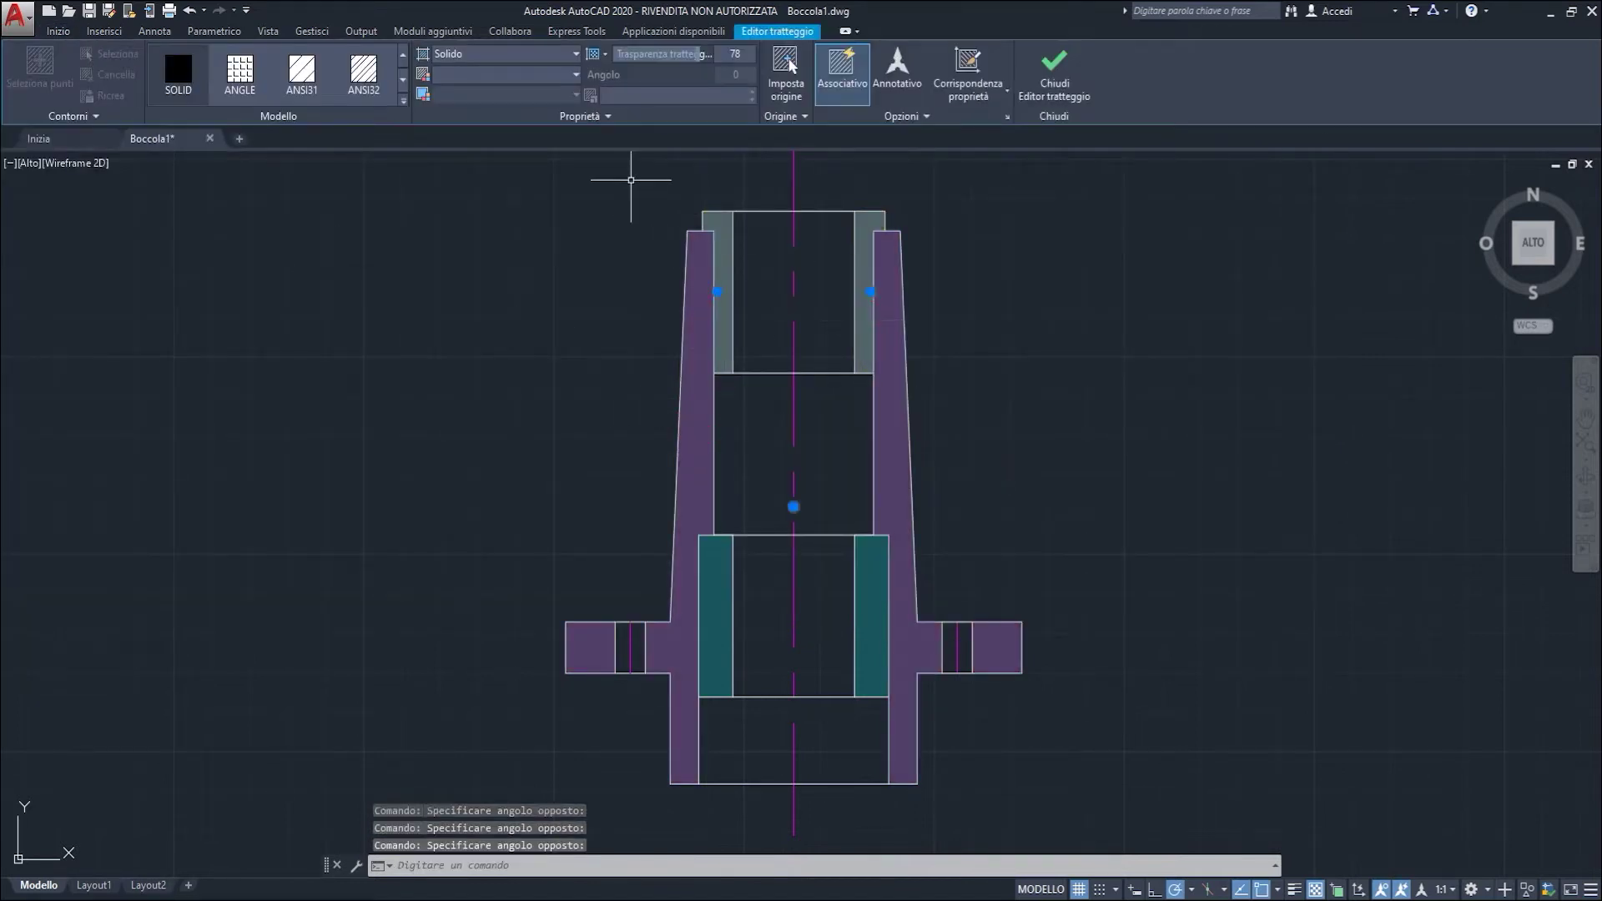
click(59, 31)
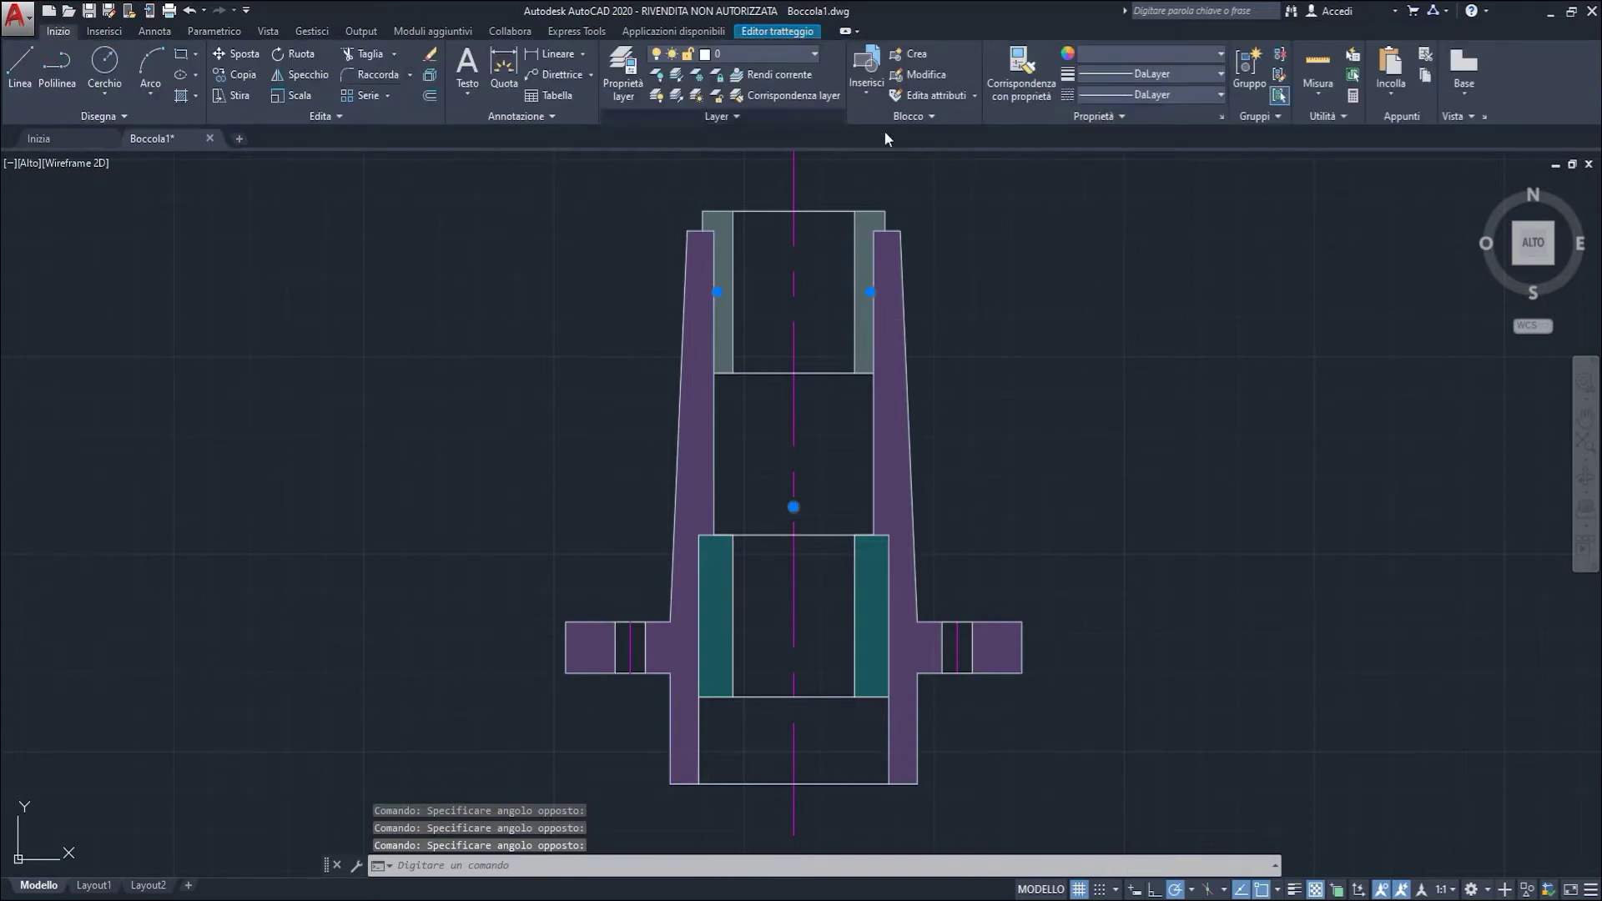
click(787, 59)
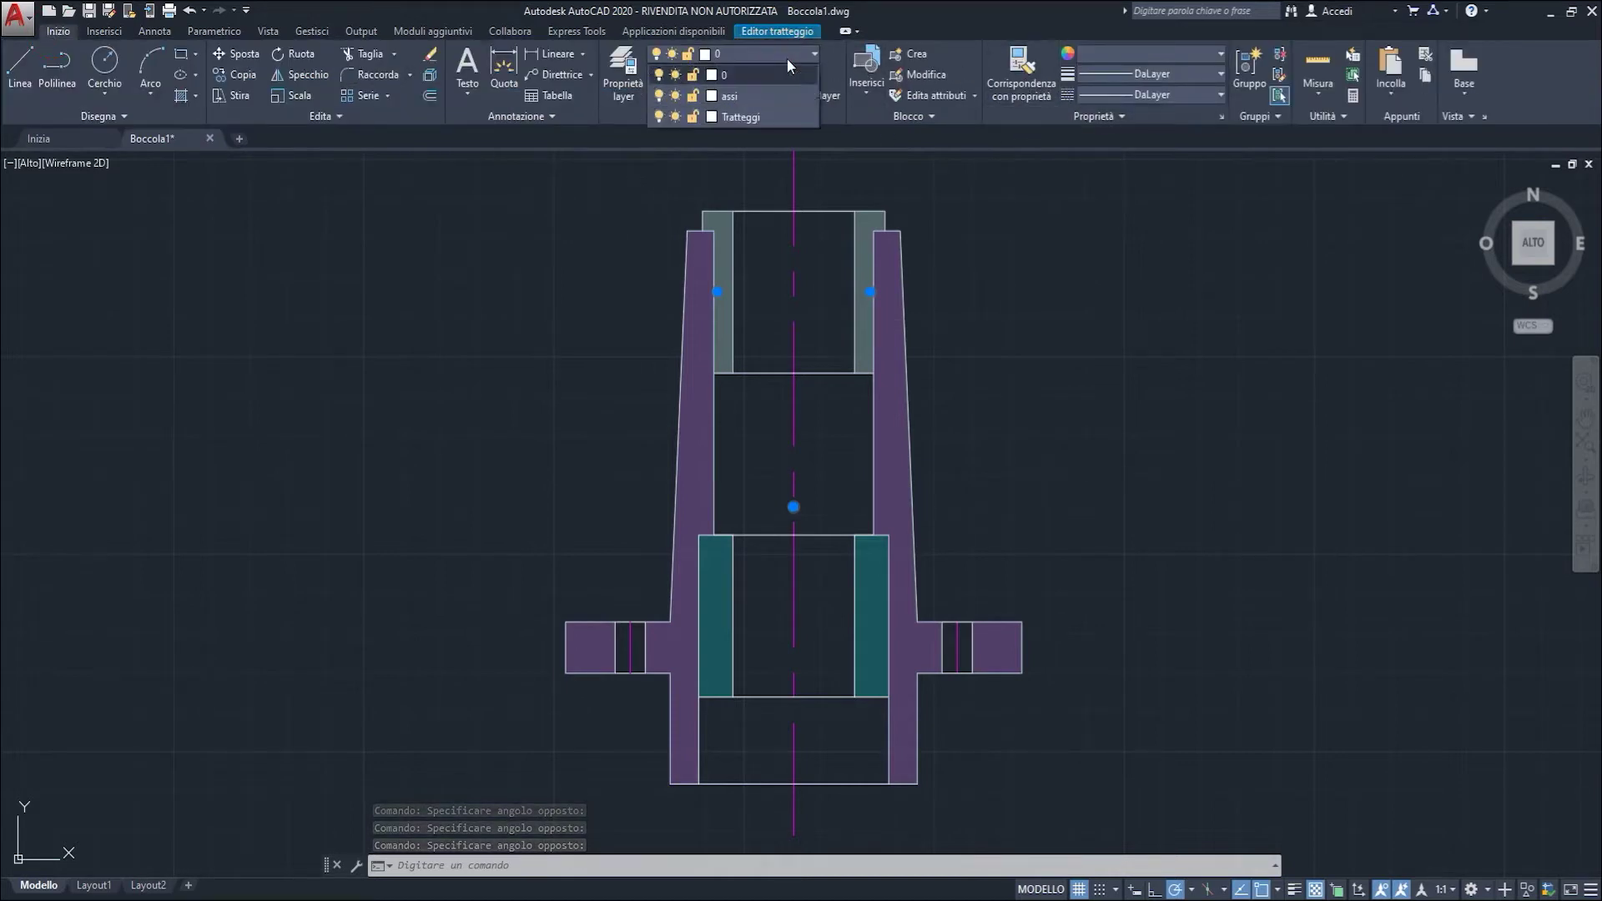
click(769, 118)
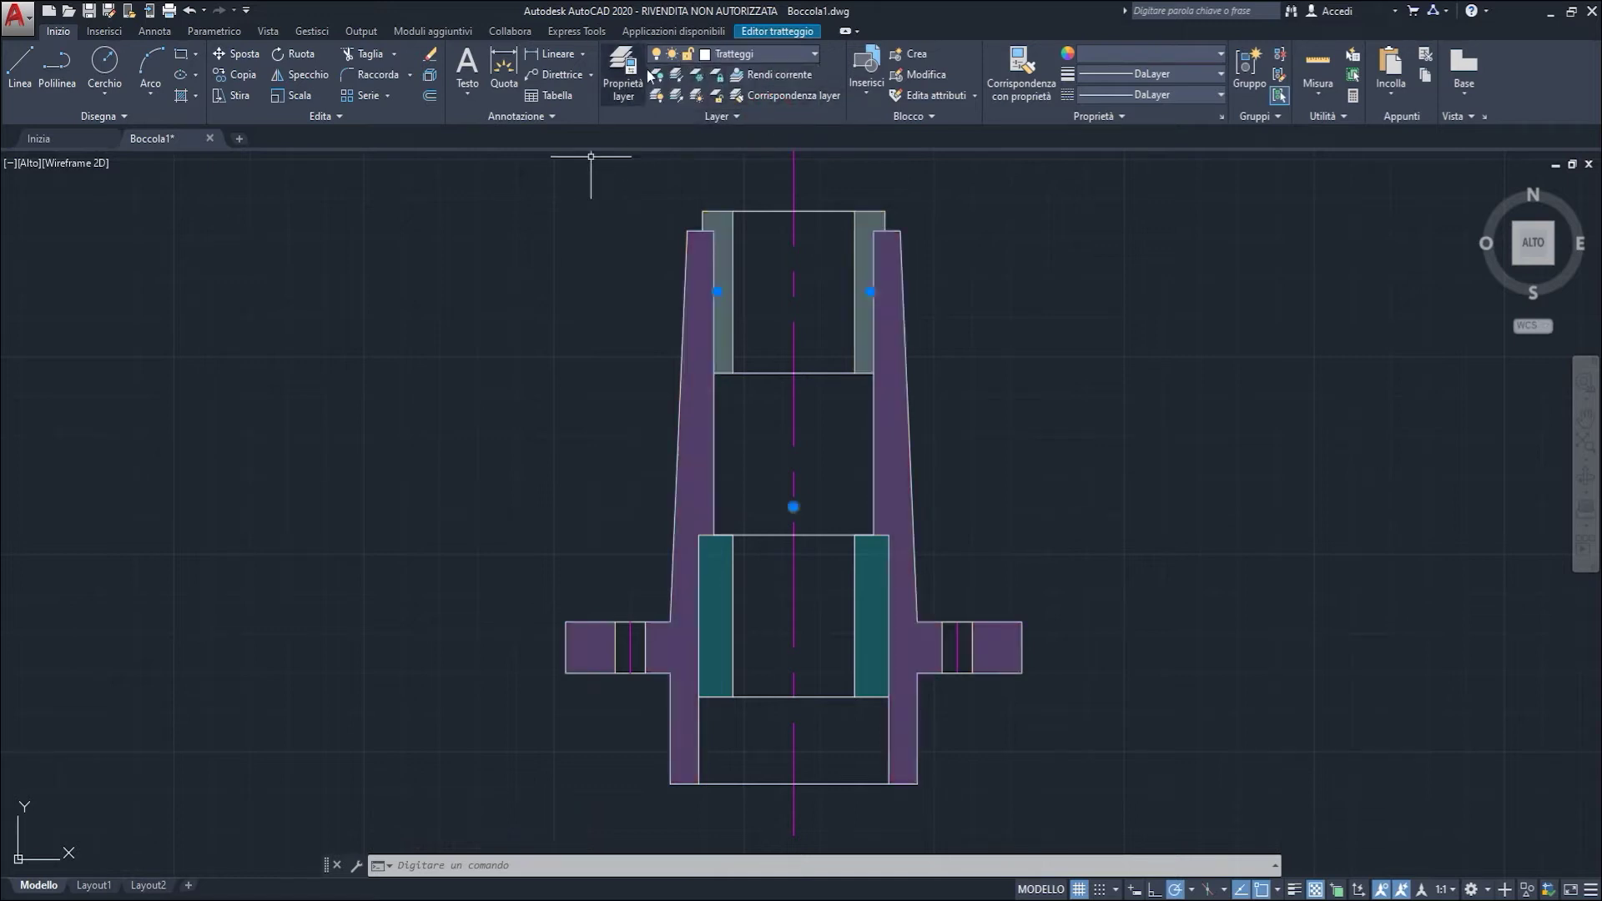
click(673, 57)
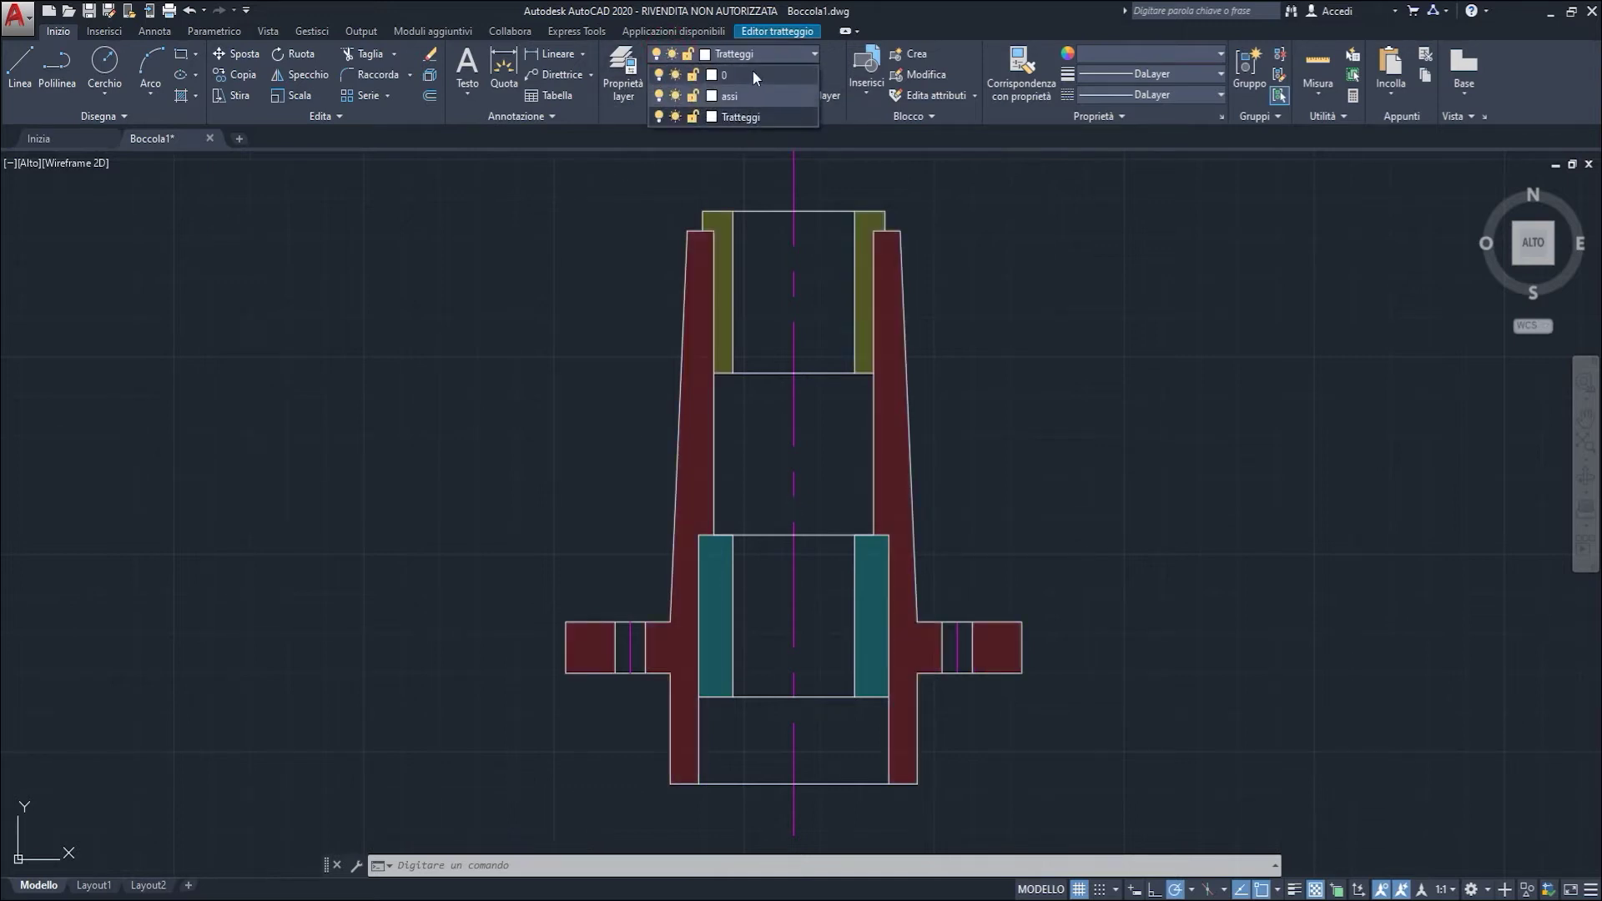
click(753, 120)
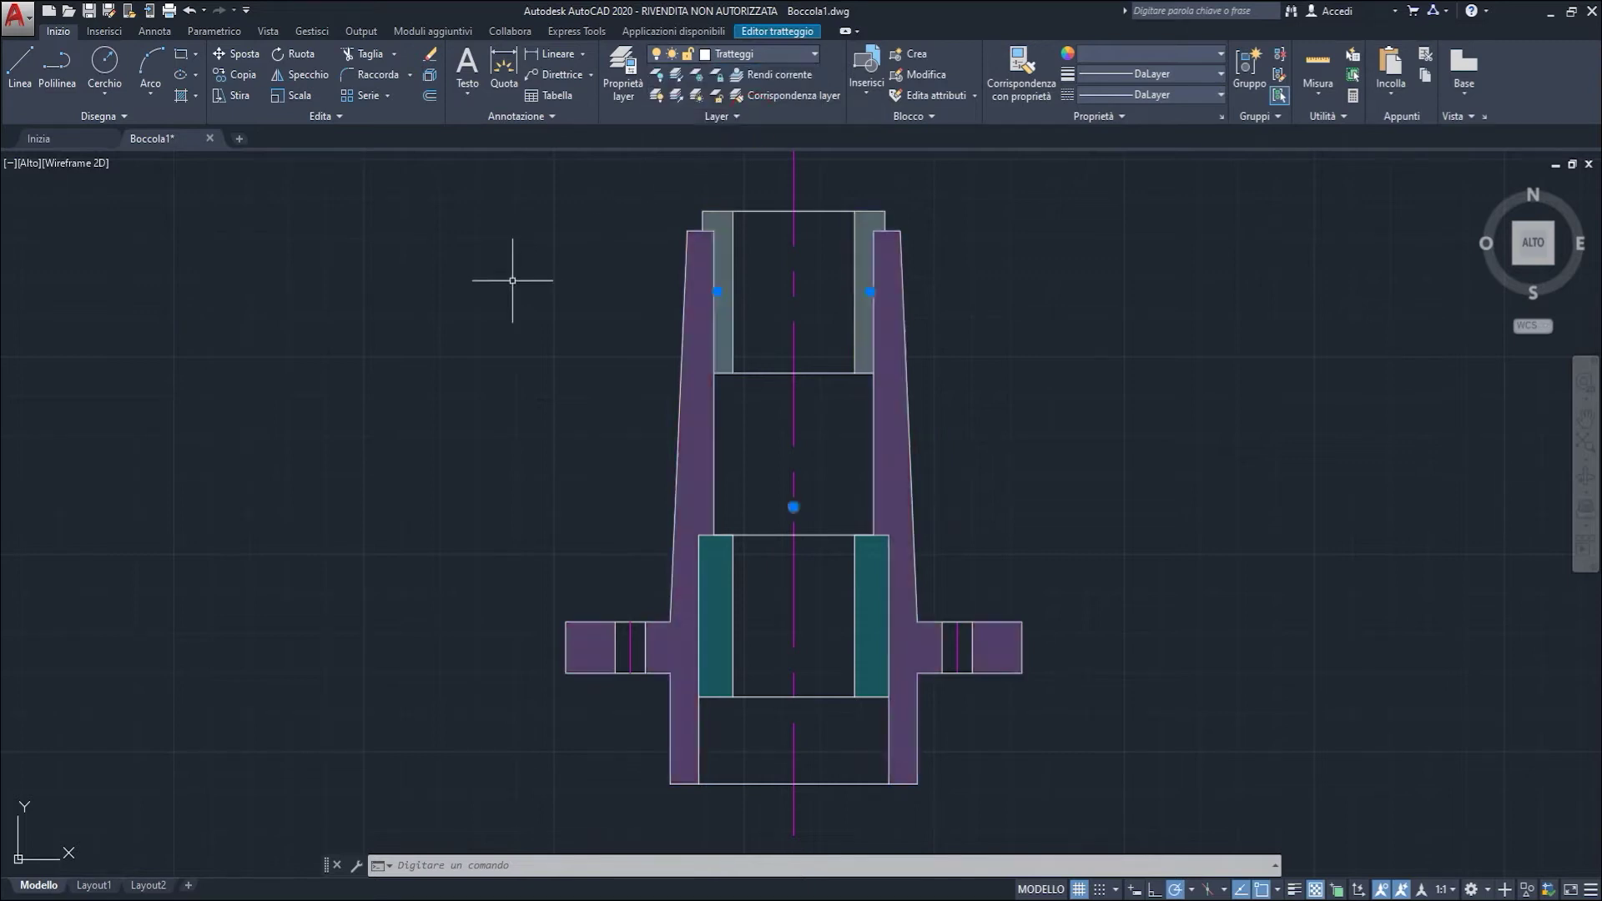
key(Escape)
key(Escape)
Step: Freeze the Tratteggi layer and move both cyan hatches onto it as well
click(773, 58)
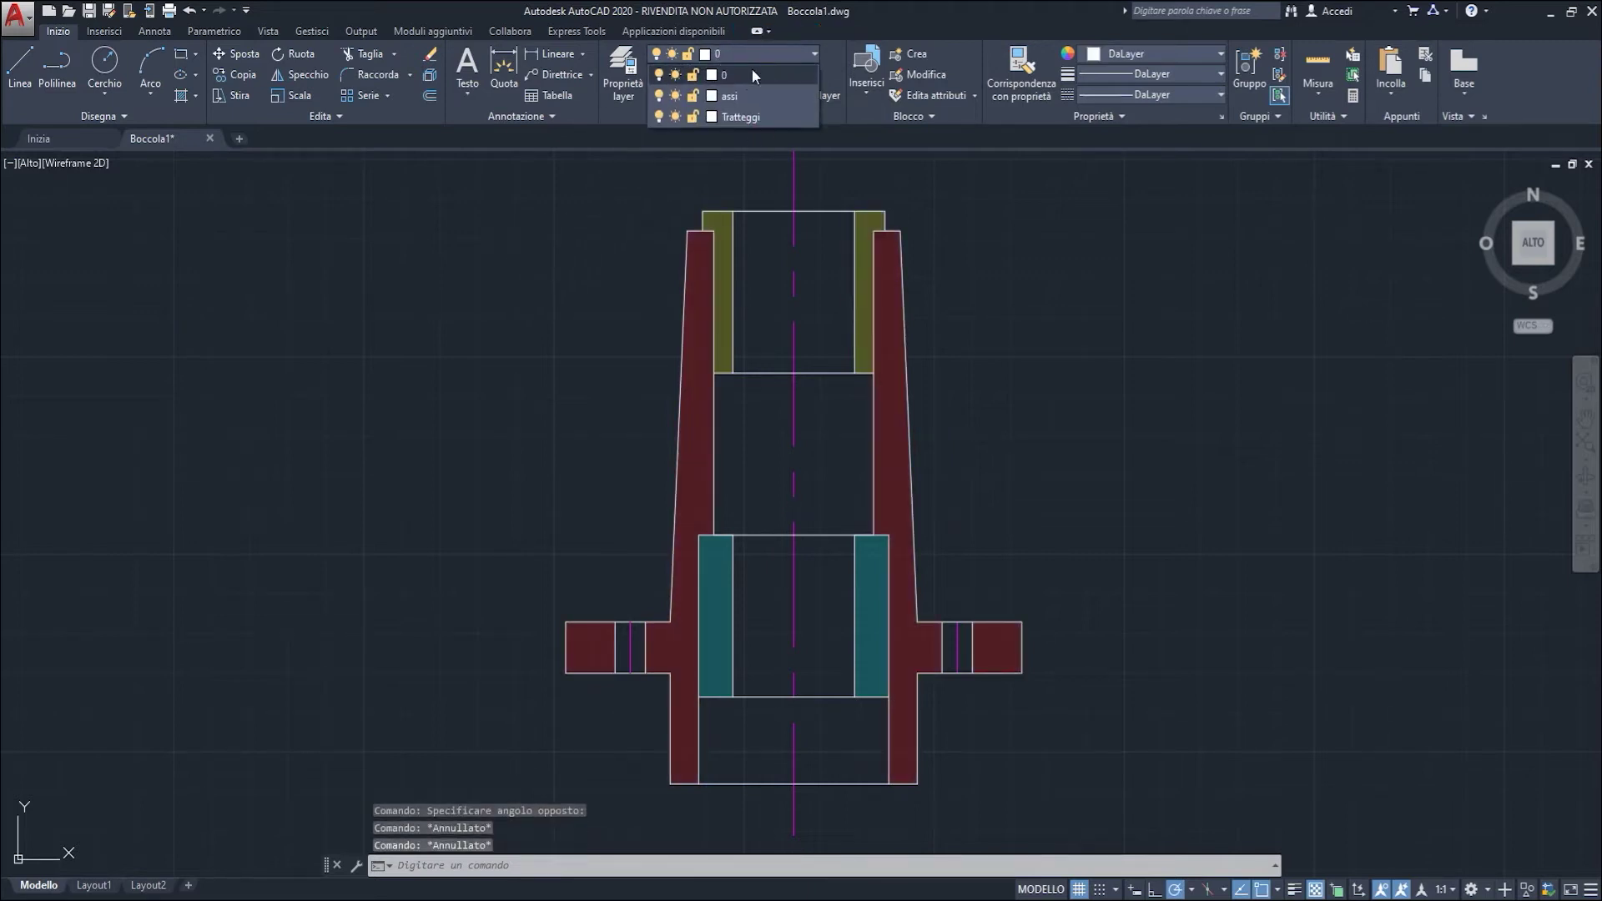
click(675, 118)
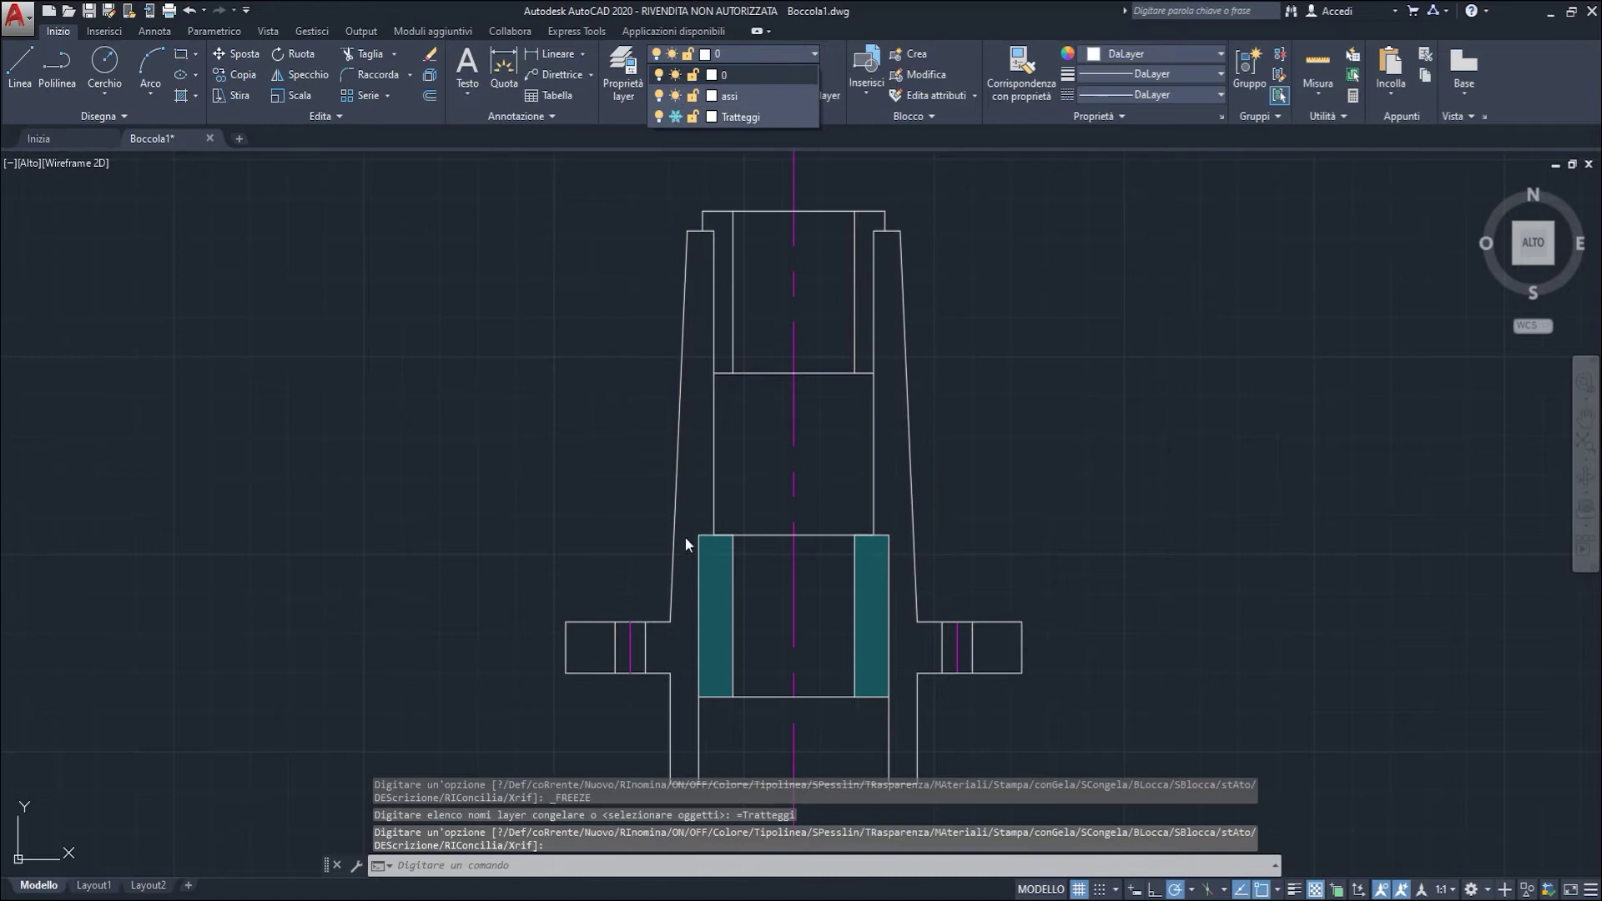
click(717, 567)
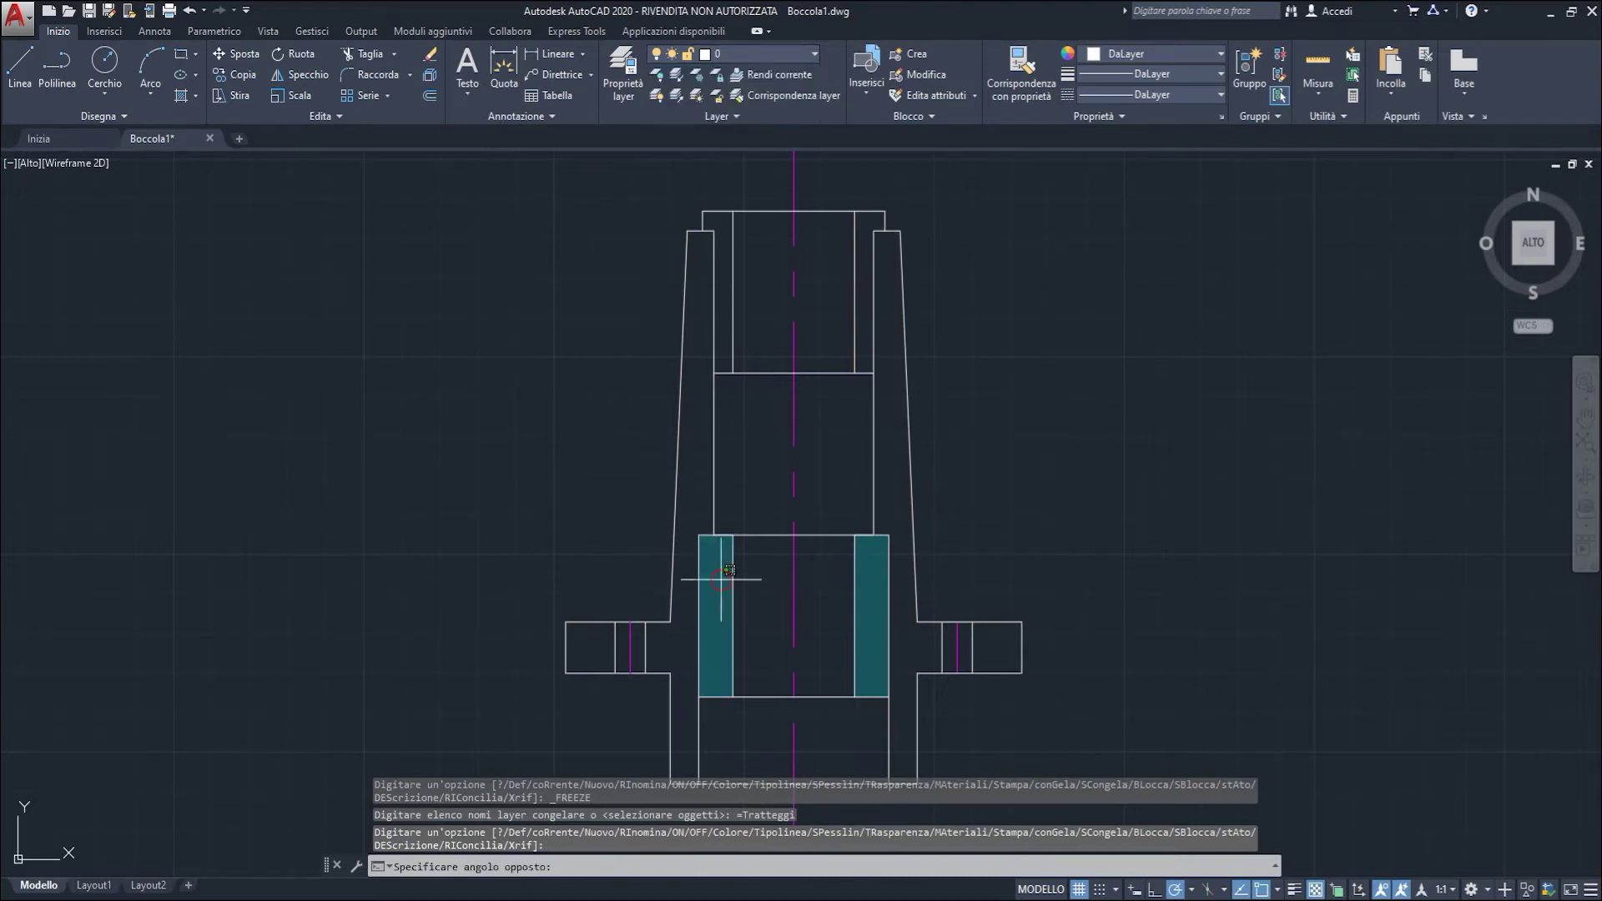
click(851, 596)
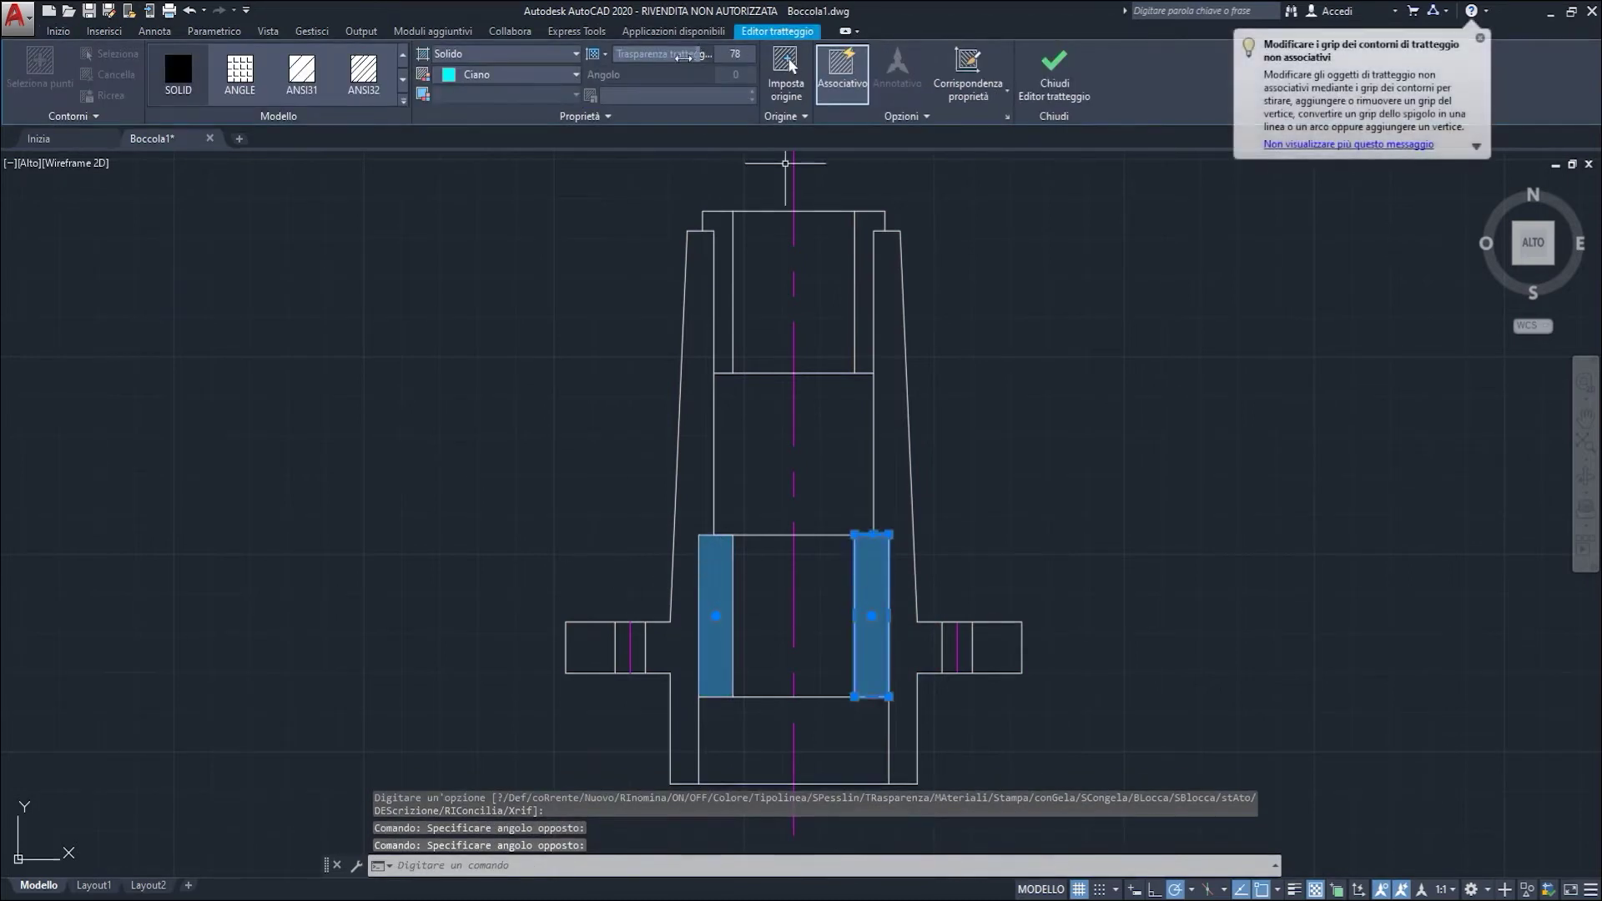
click(56, 31)
click(754, 52)
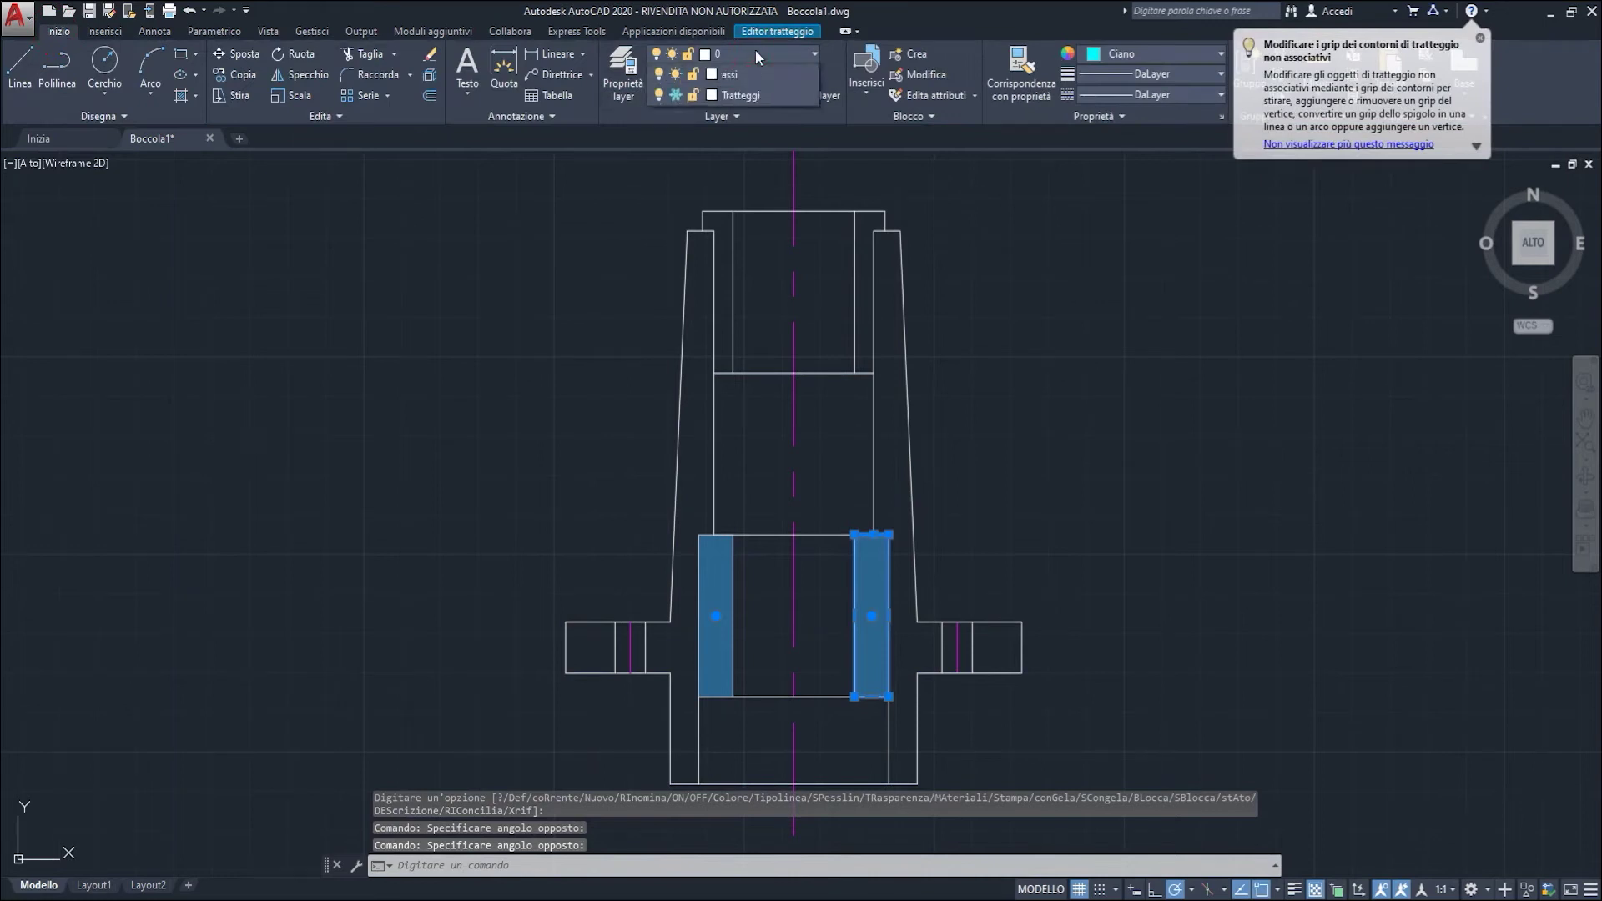
click(765, 117)
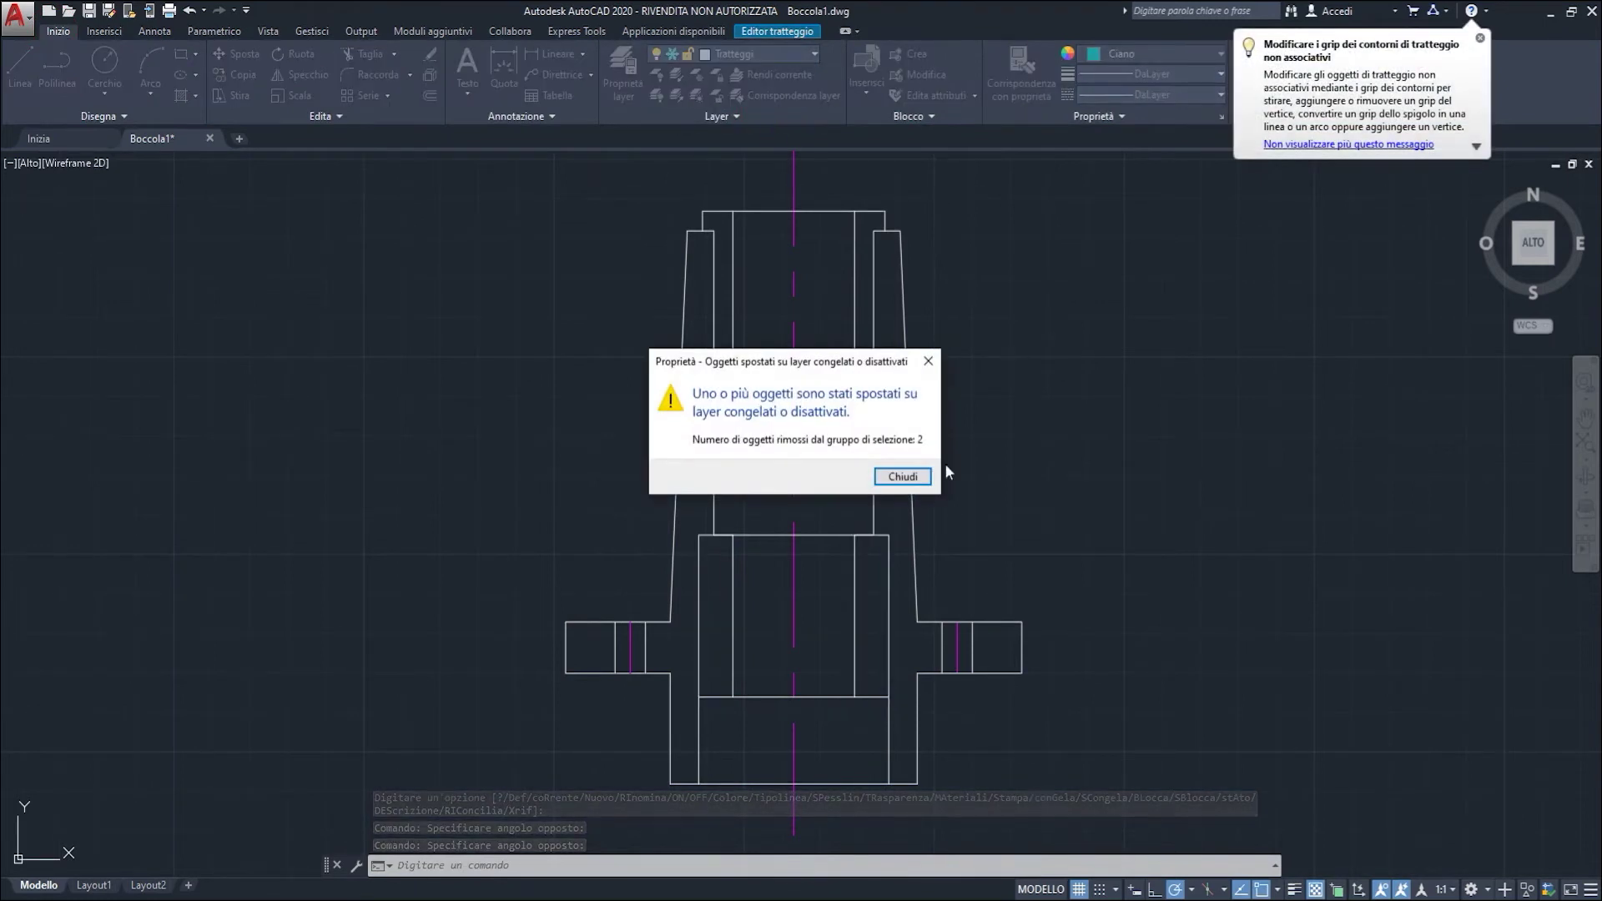
click(893, 479)
click(1480, 38)
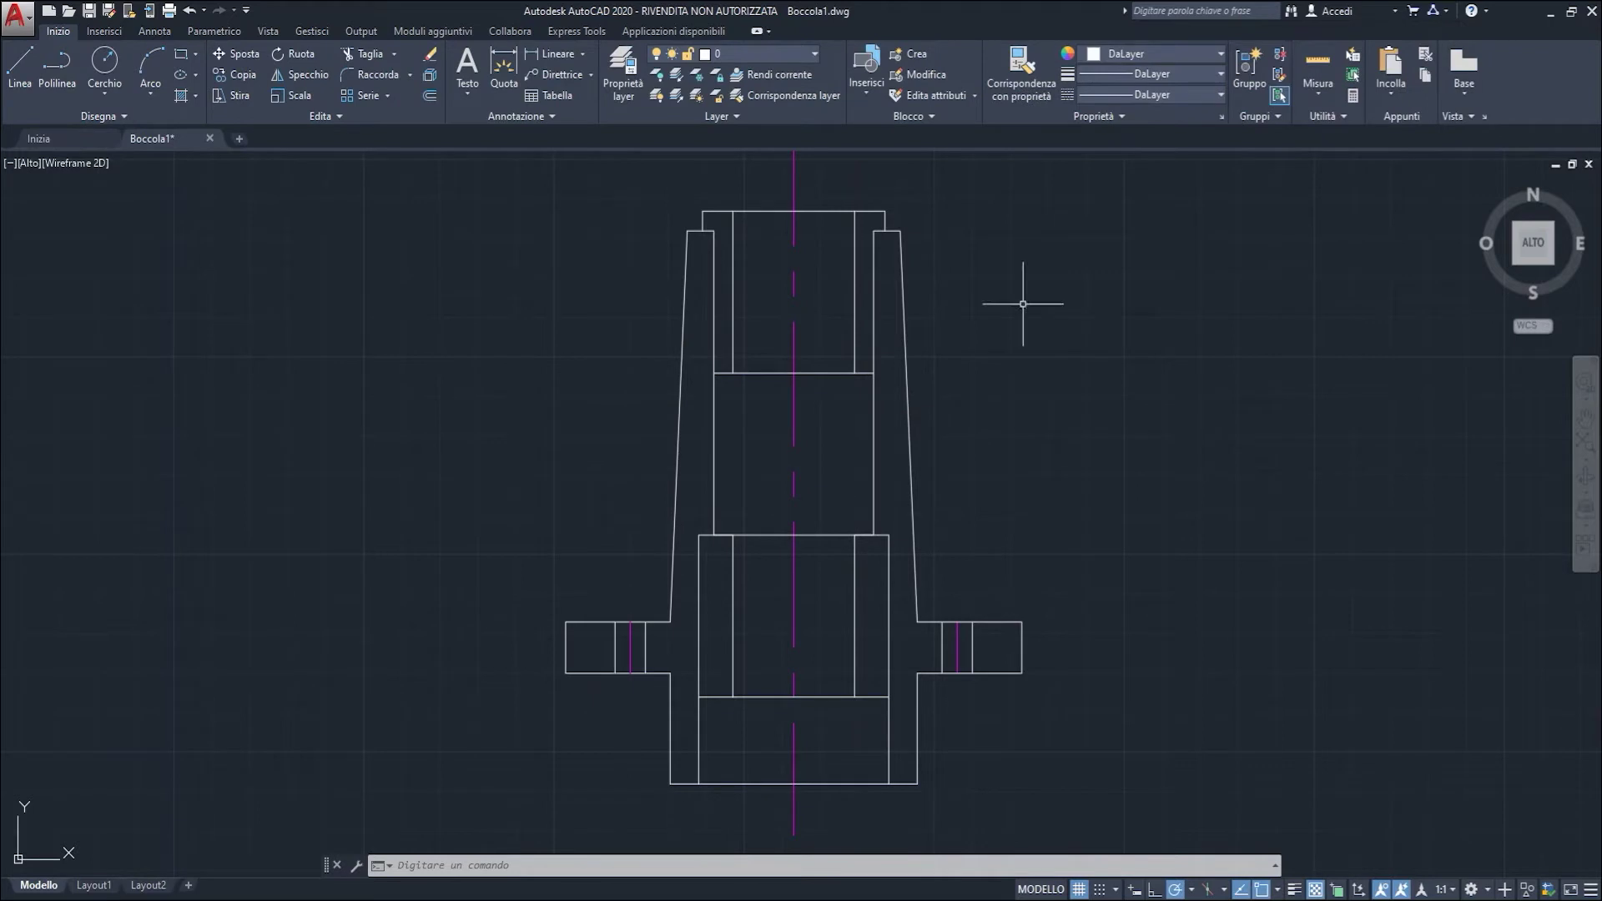
Step: Put the long centre axis and both flange axis lines on layer assi, then freeze assi
middle_drag(966, 371, 976, 381)
click(804, 330)
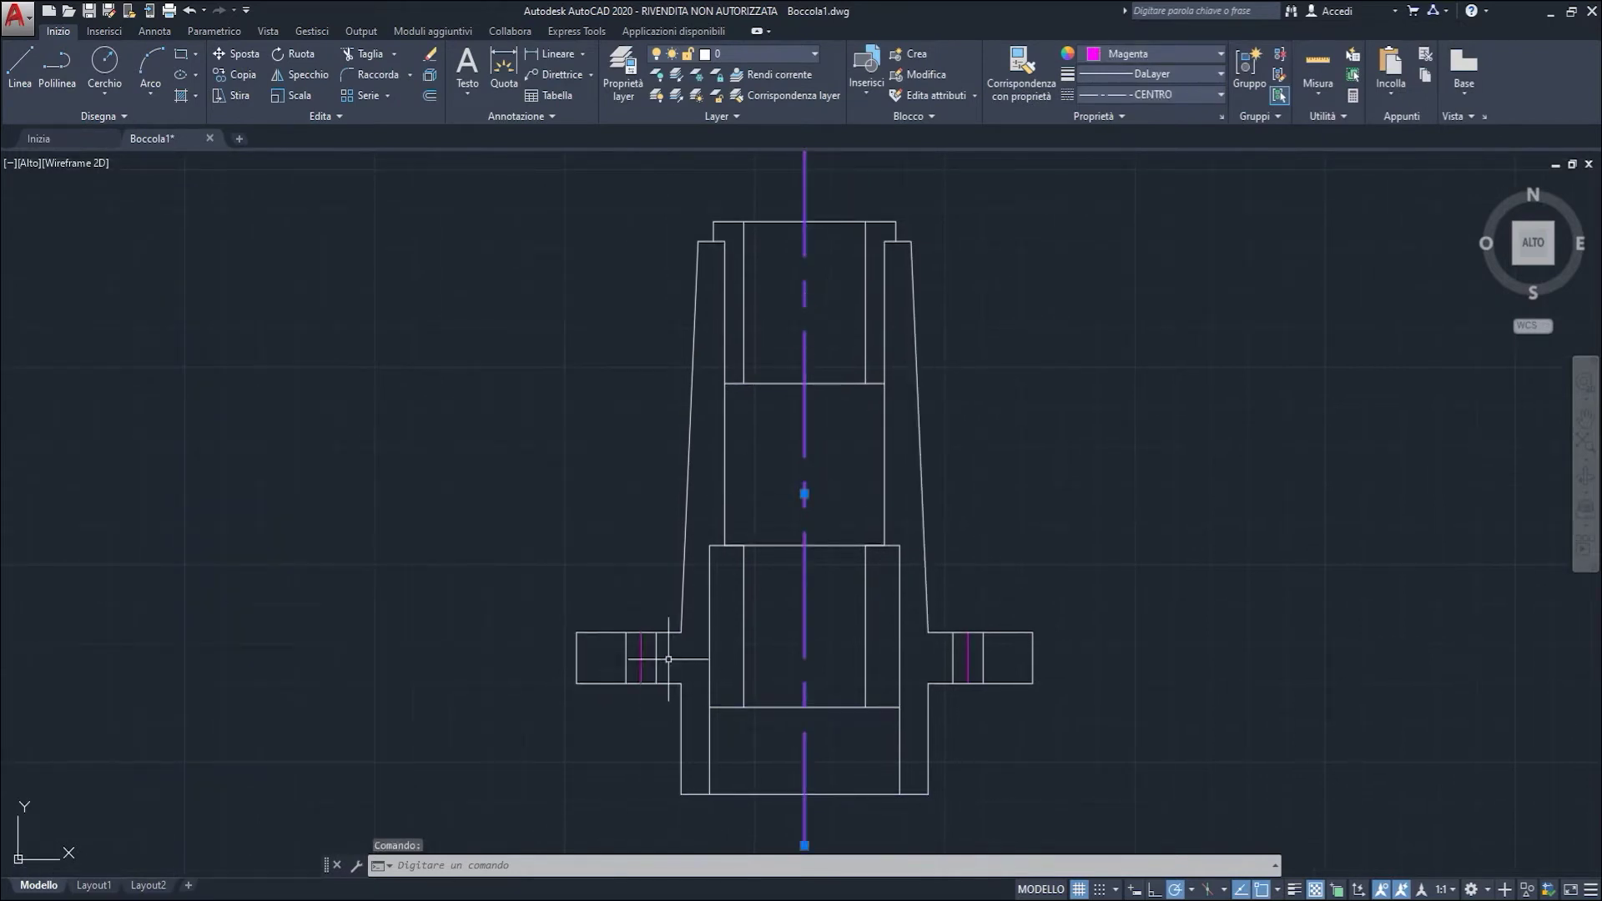
click(643, 655)
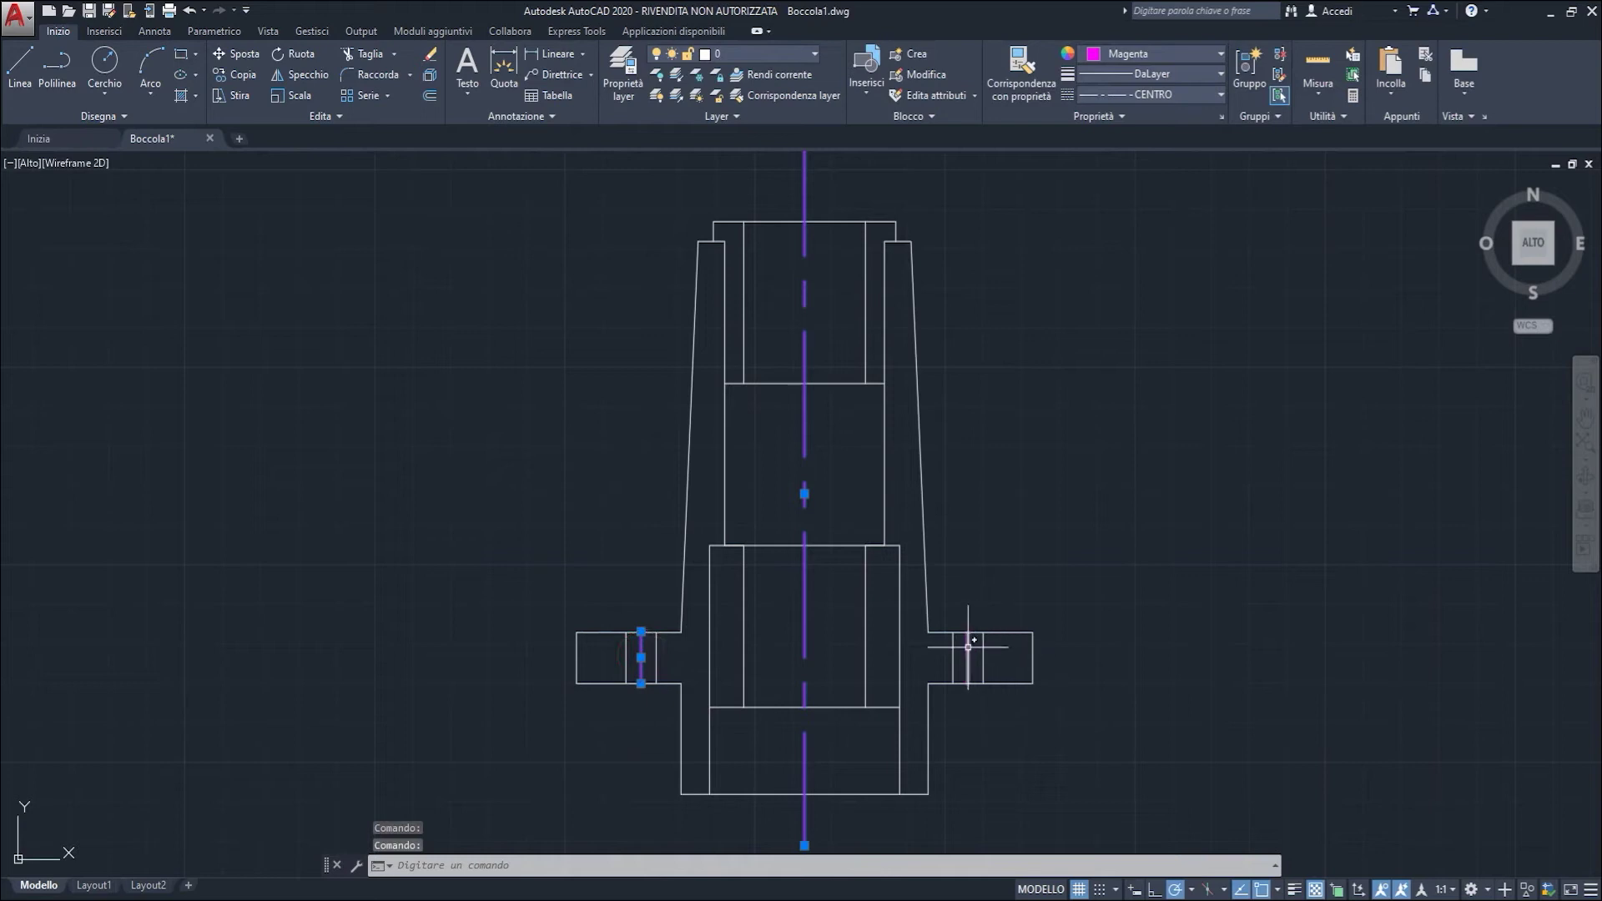
click(968, 647)
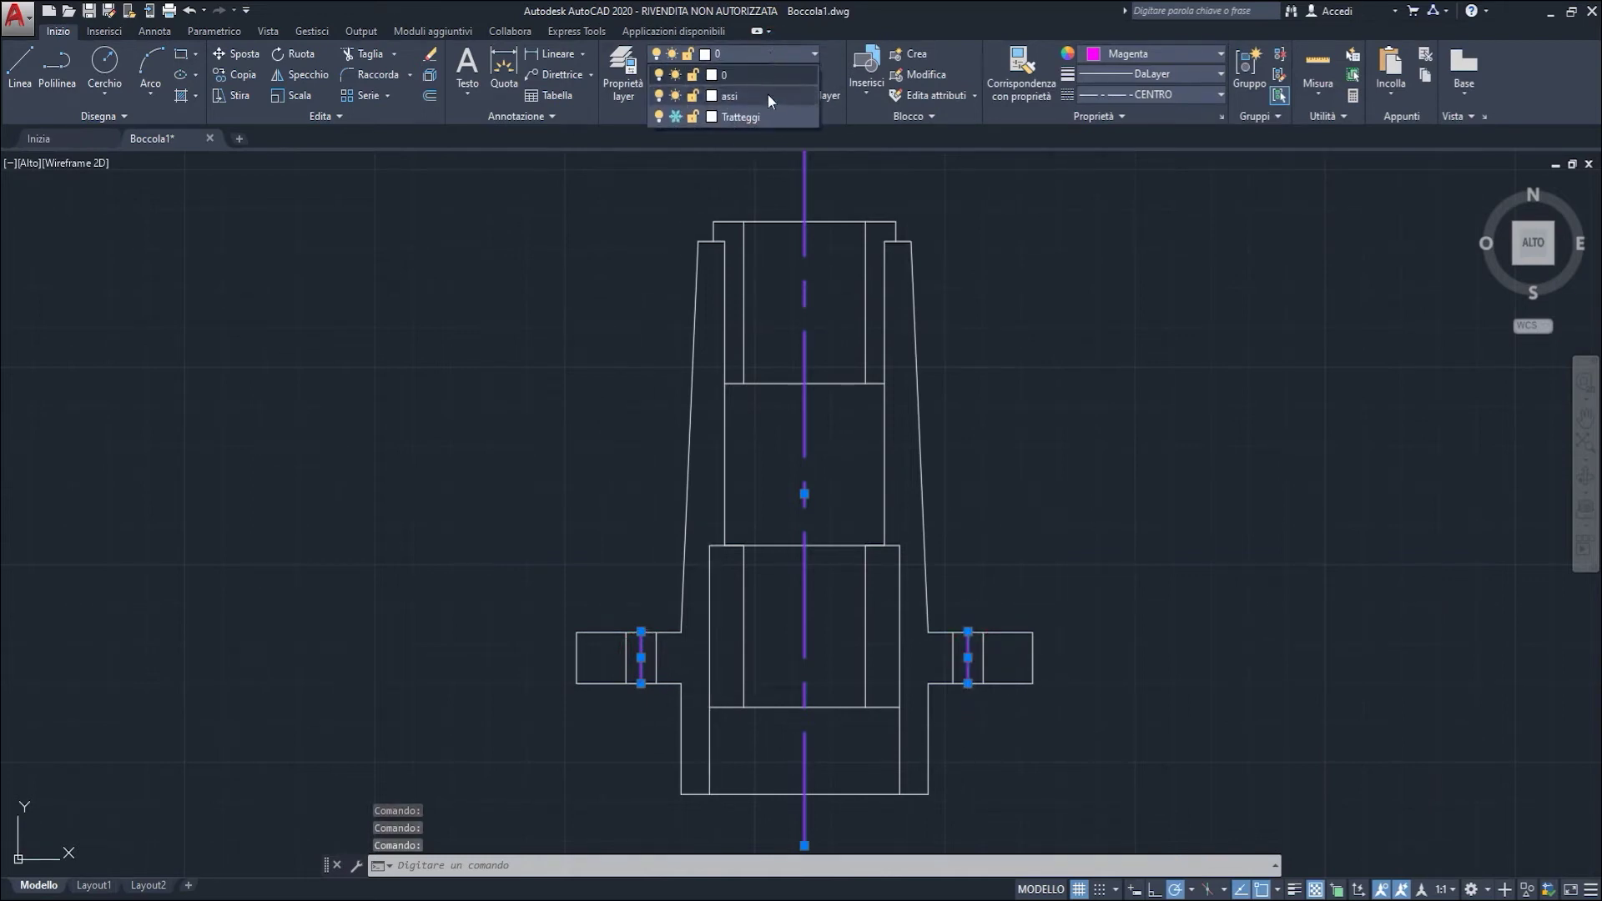
click(766, 96)
click(760, 52)
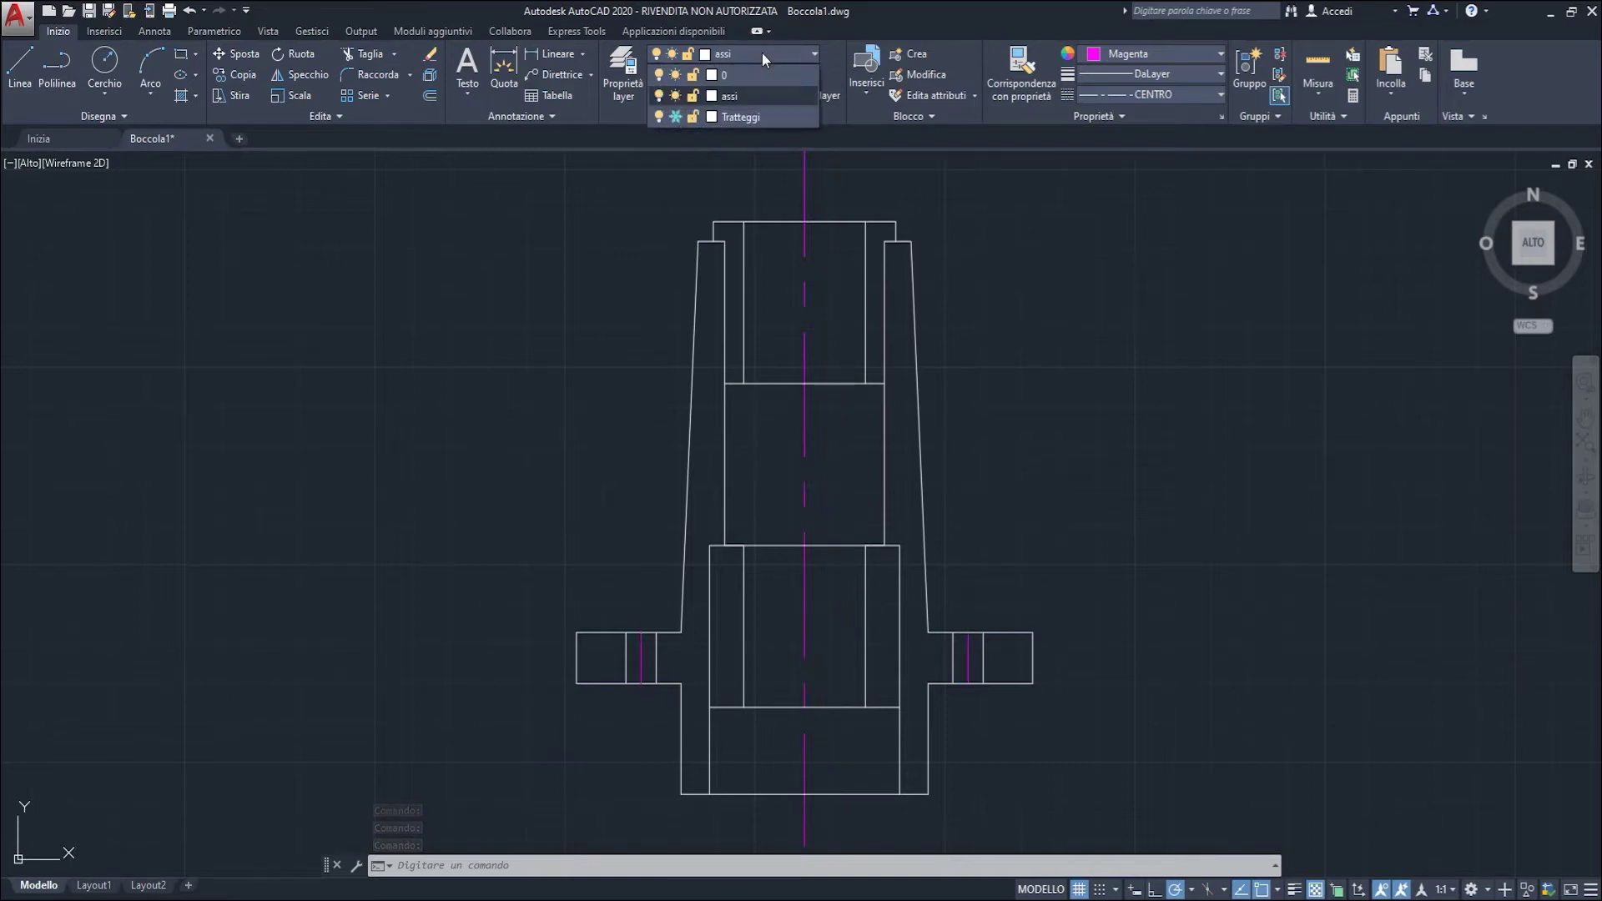
click(675, 97)
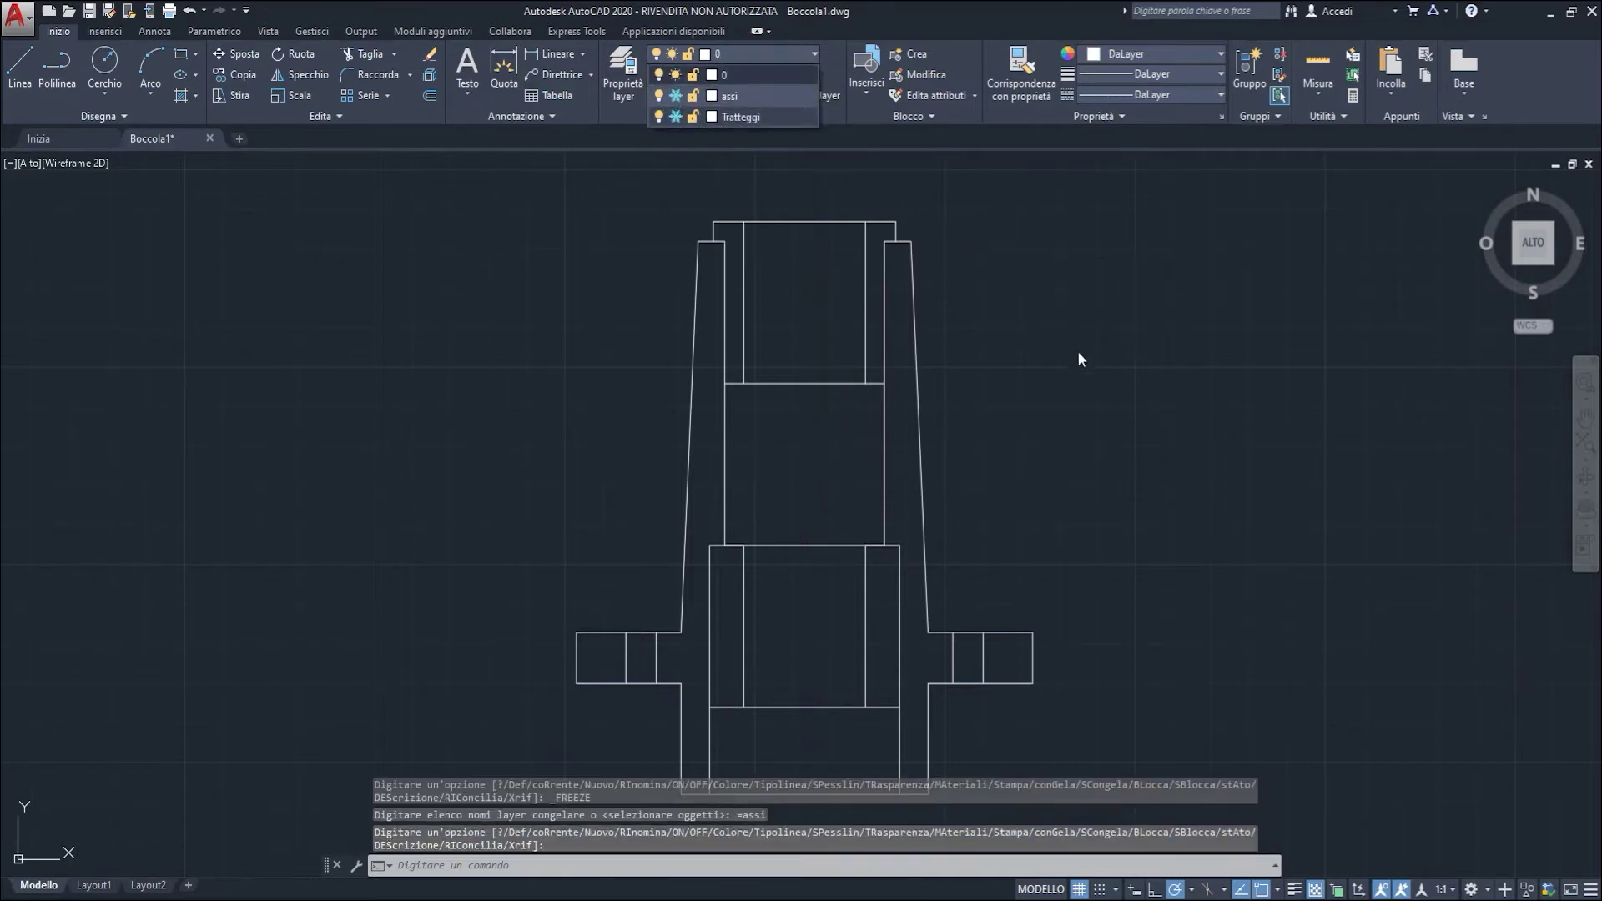
middle_drag(863, 356, 812, 314)
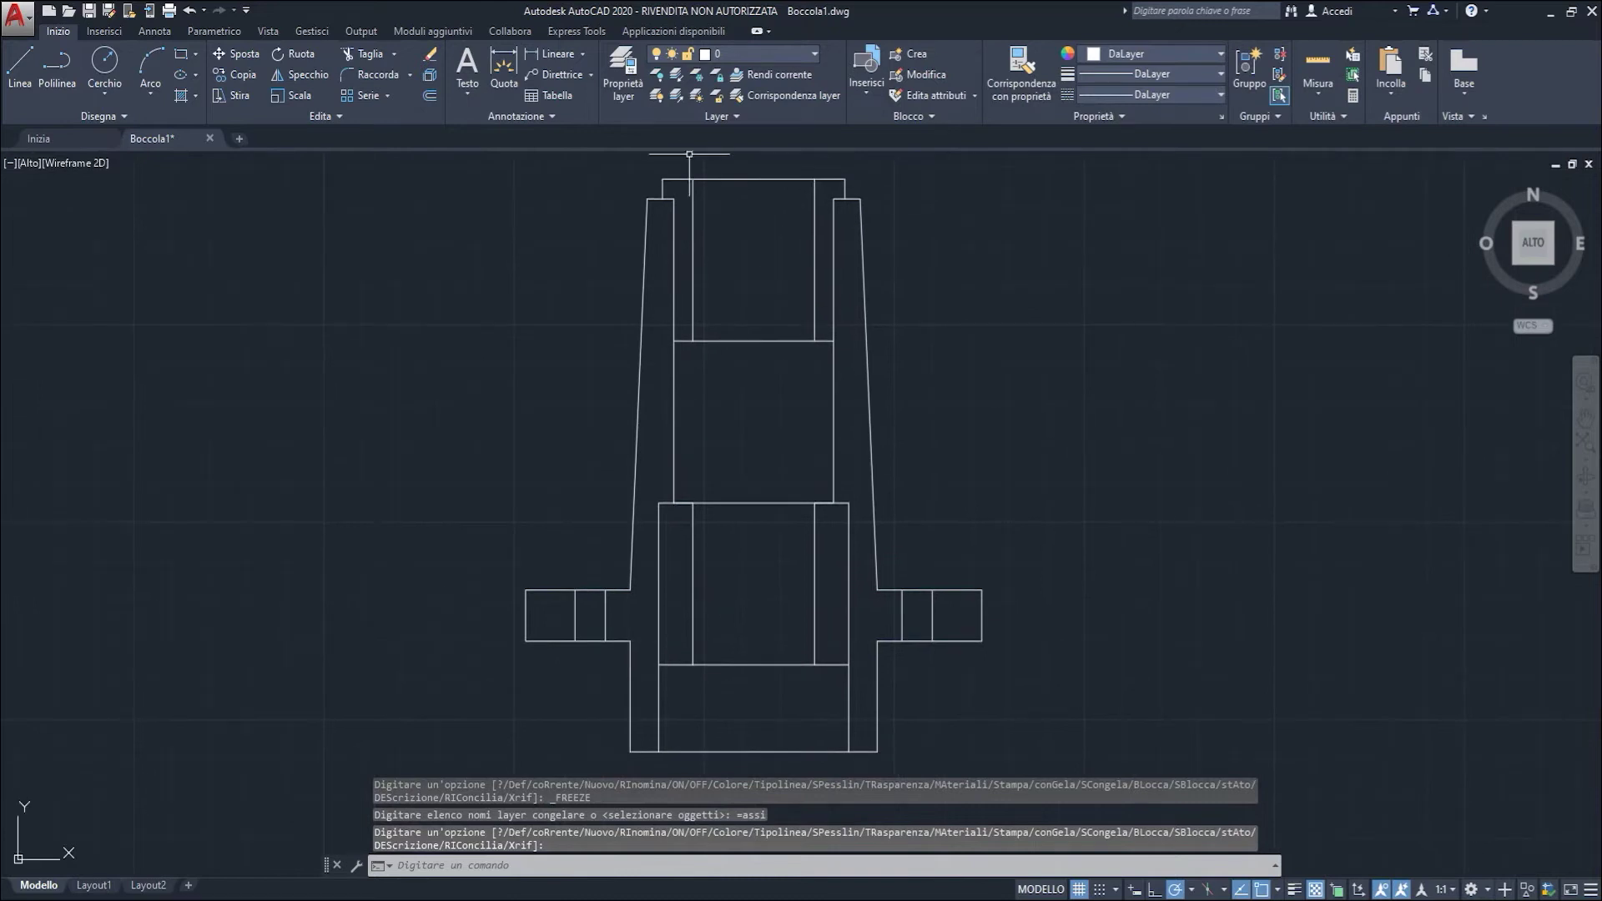
click(628, 75)
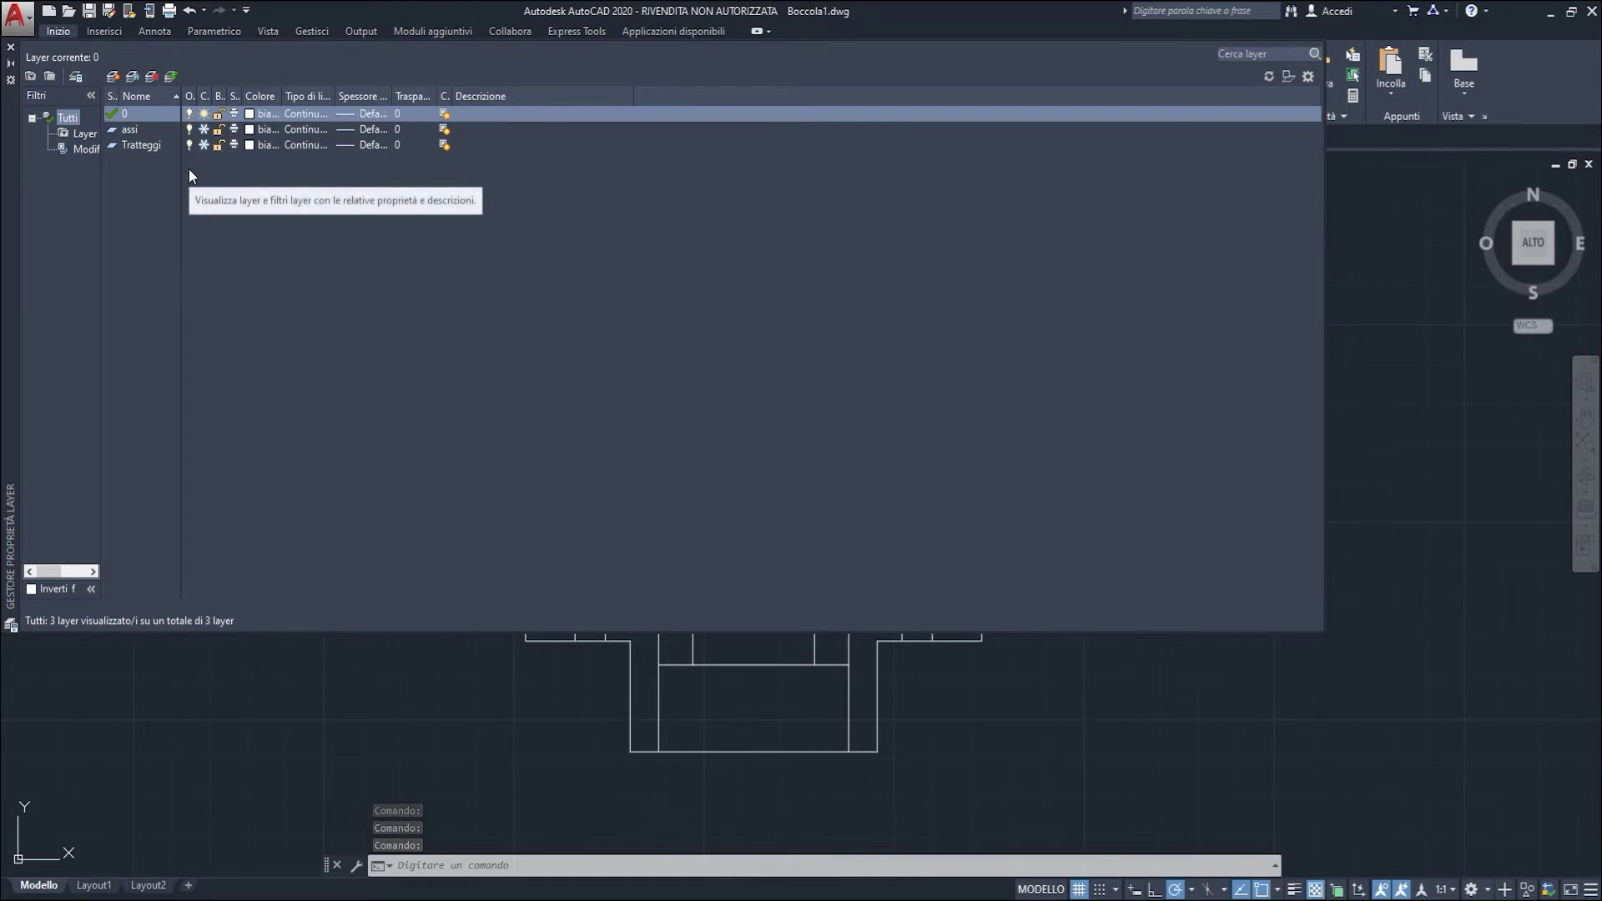
Step: Add a new layer named fori and select the left flange's hole lines
click(114, 77)
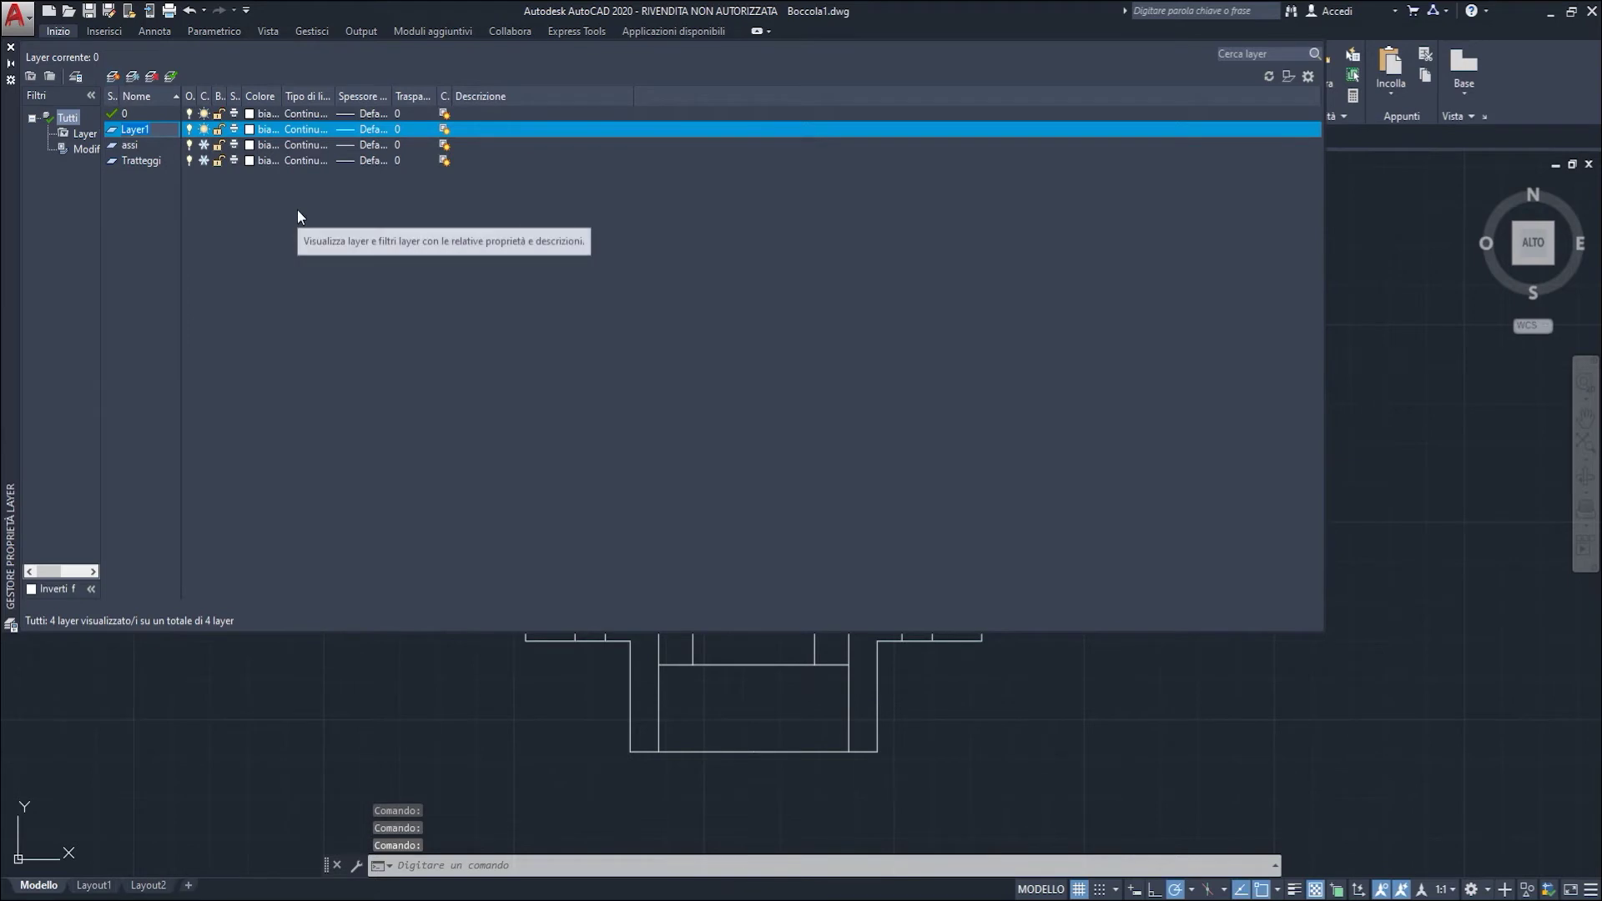
text(fori)
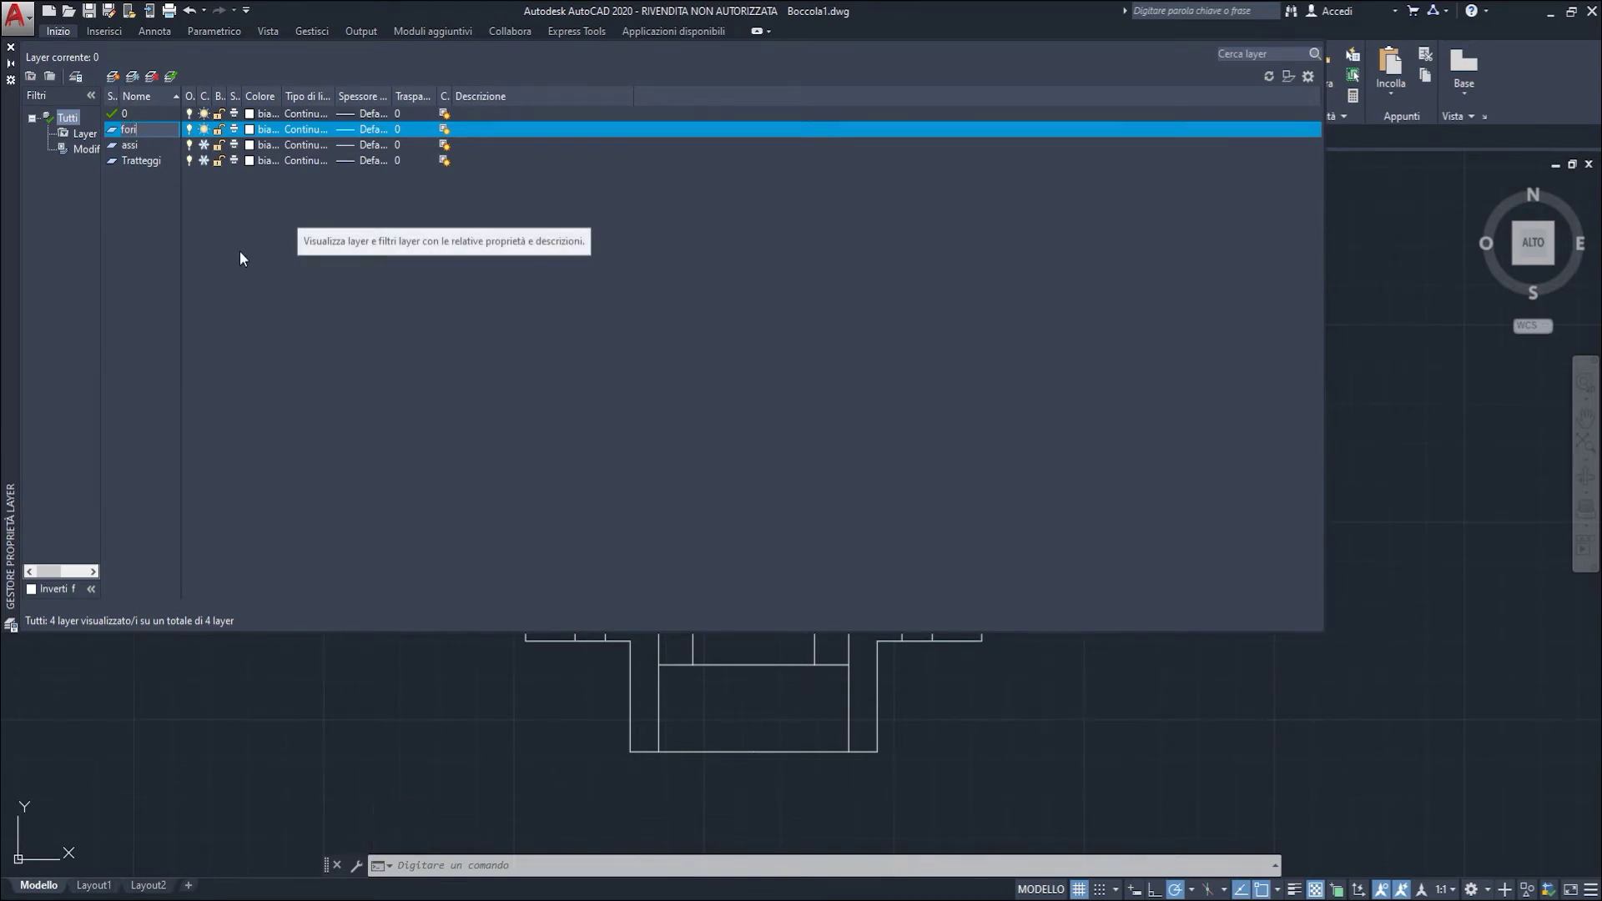
click(11, 48)
click(639, 630)
click(555, 605)
Step: Add the right flange's hole lines, assign them to layer fori, and freeze fori
click(960, 651)
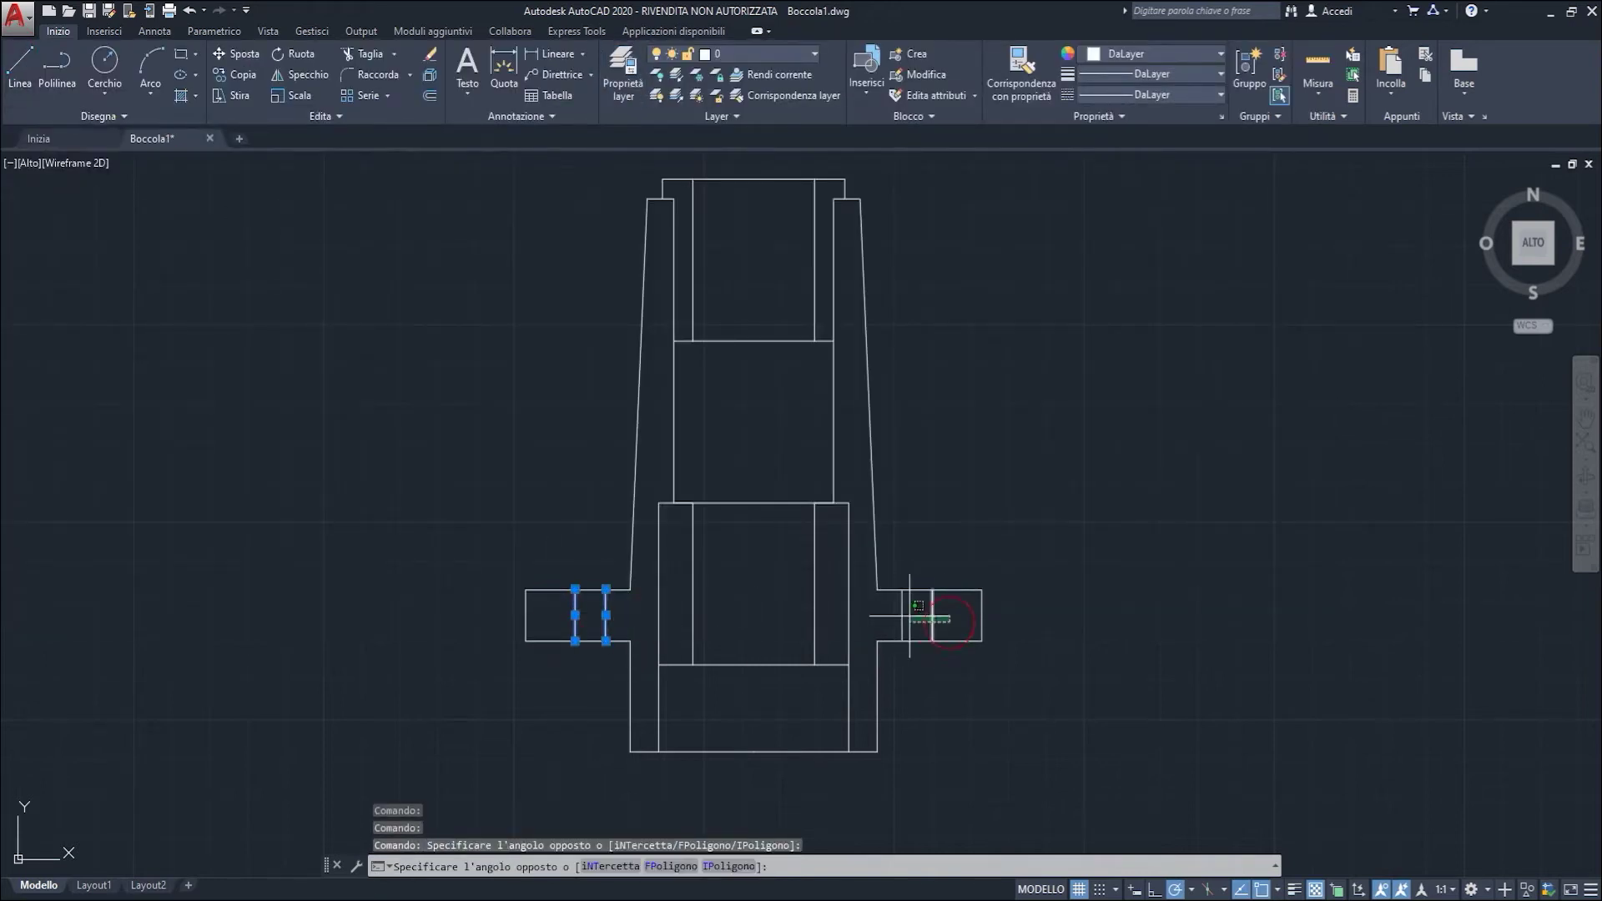
click(876, 594)
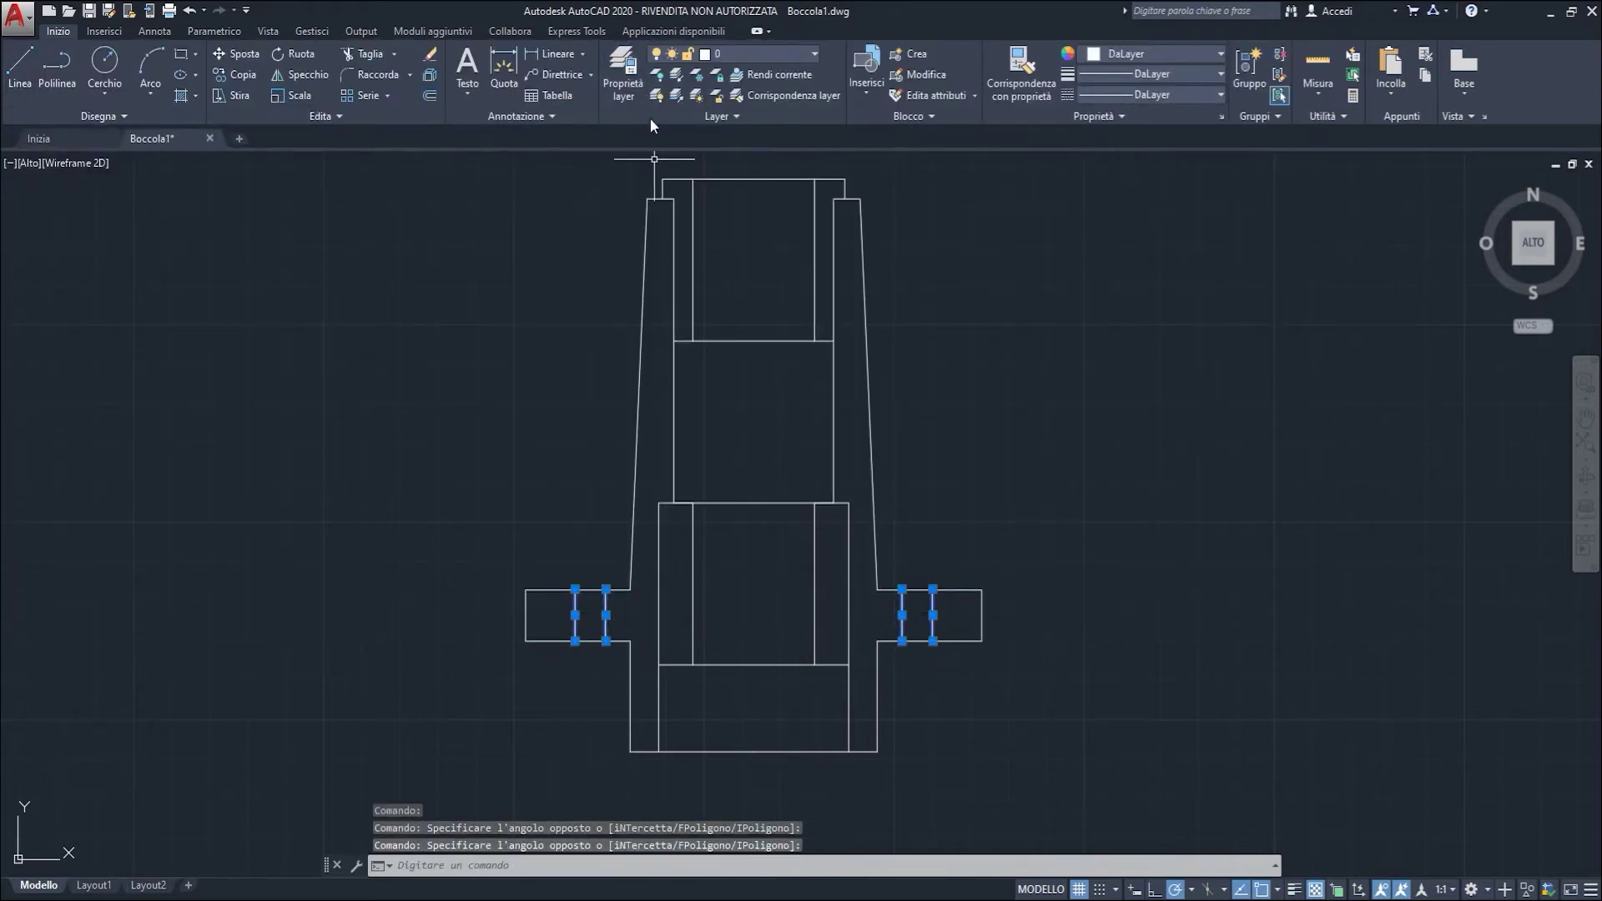
click(754, 52)
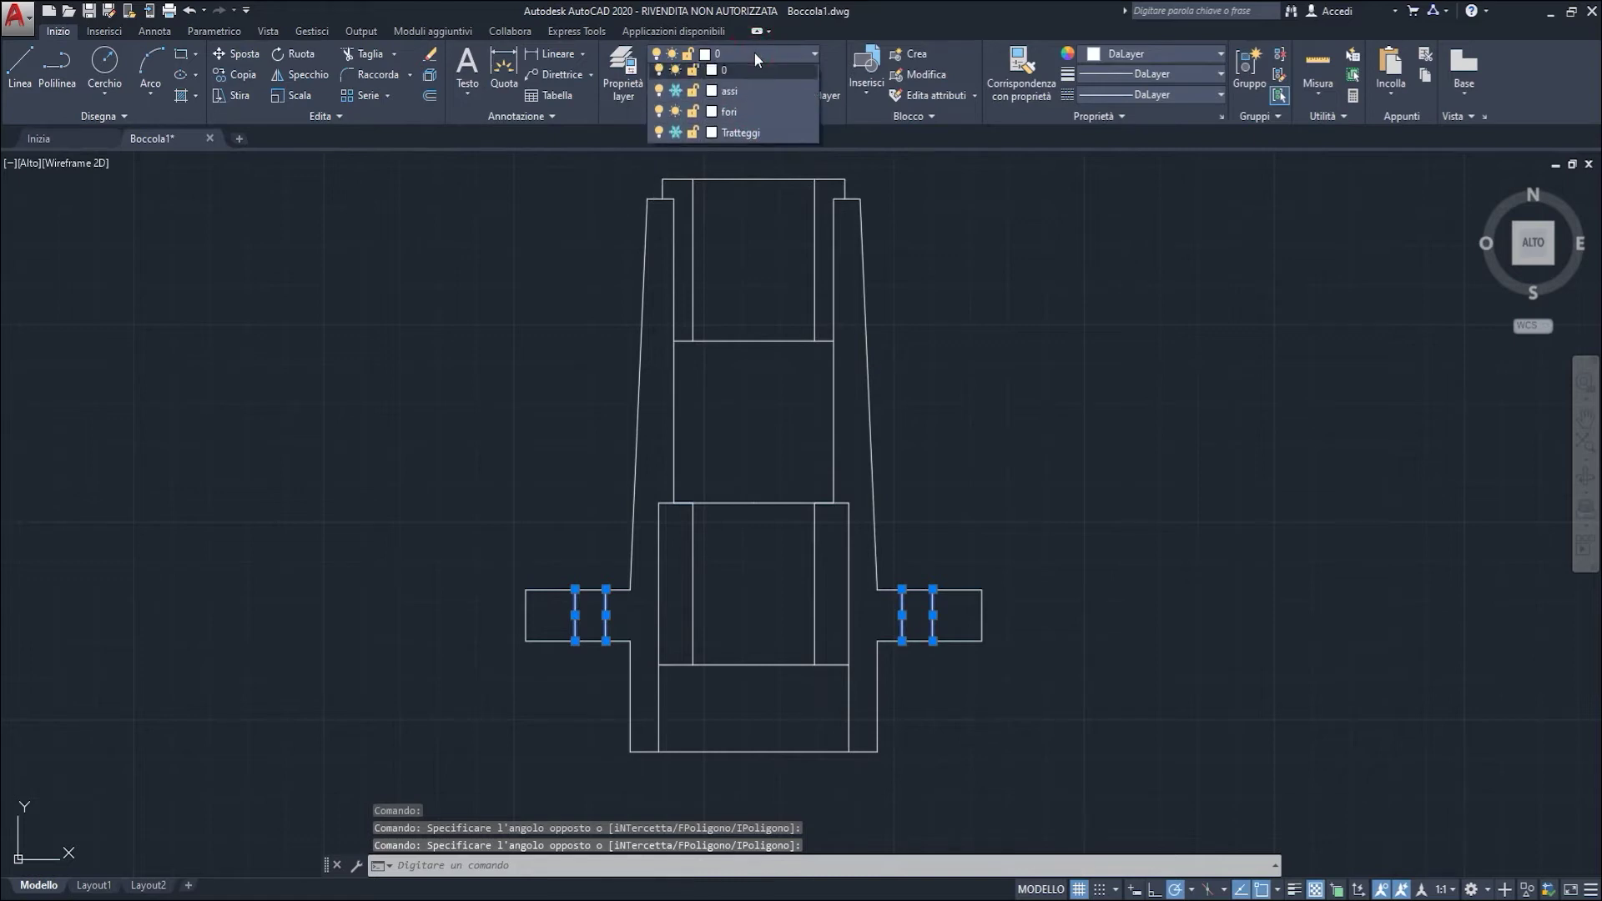
click(758, 115)
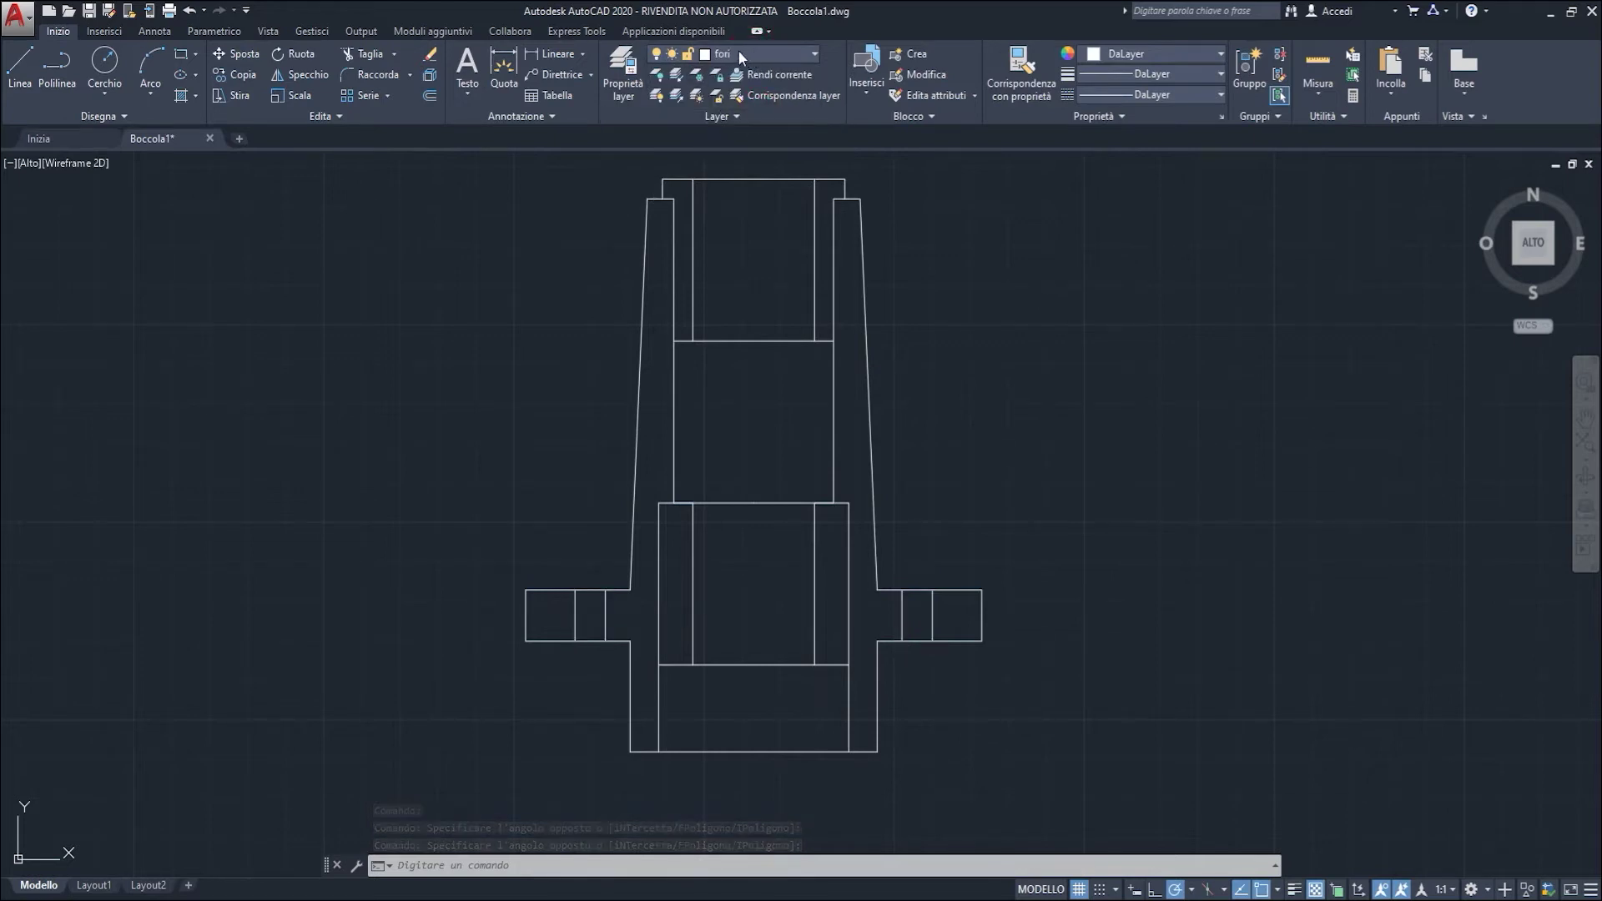
click(759, 52)
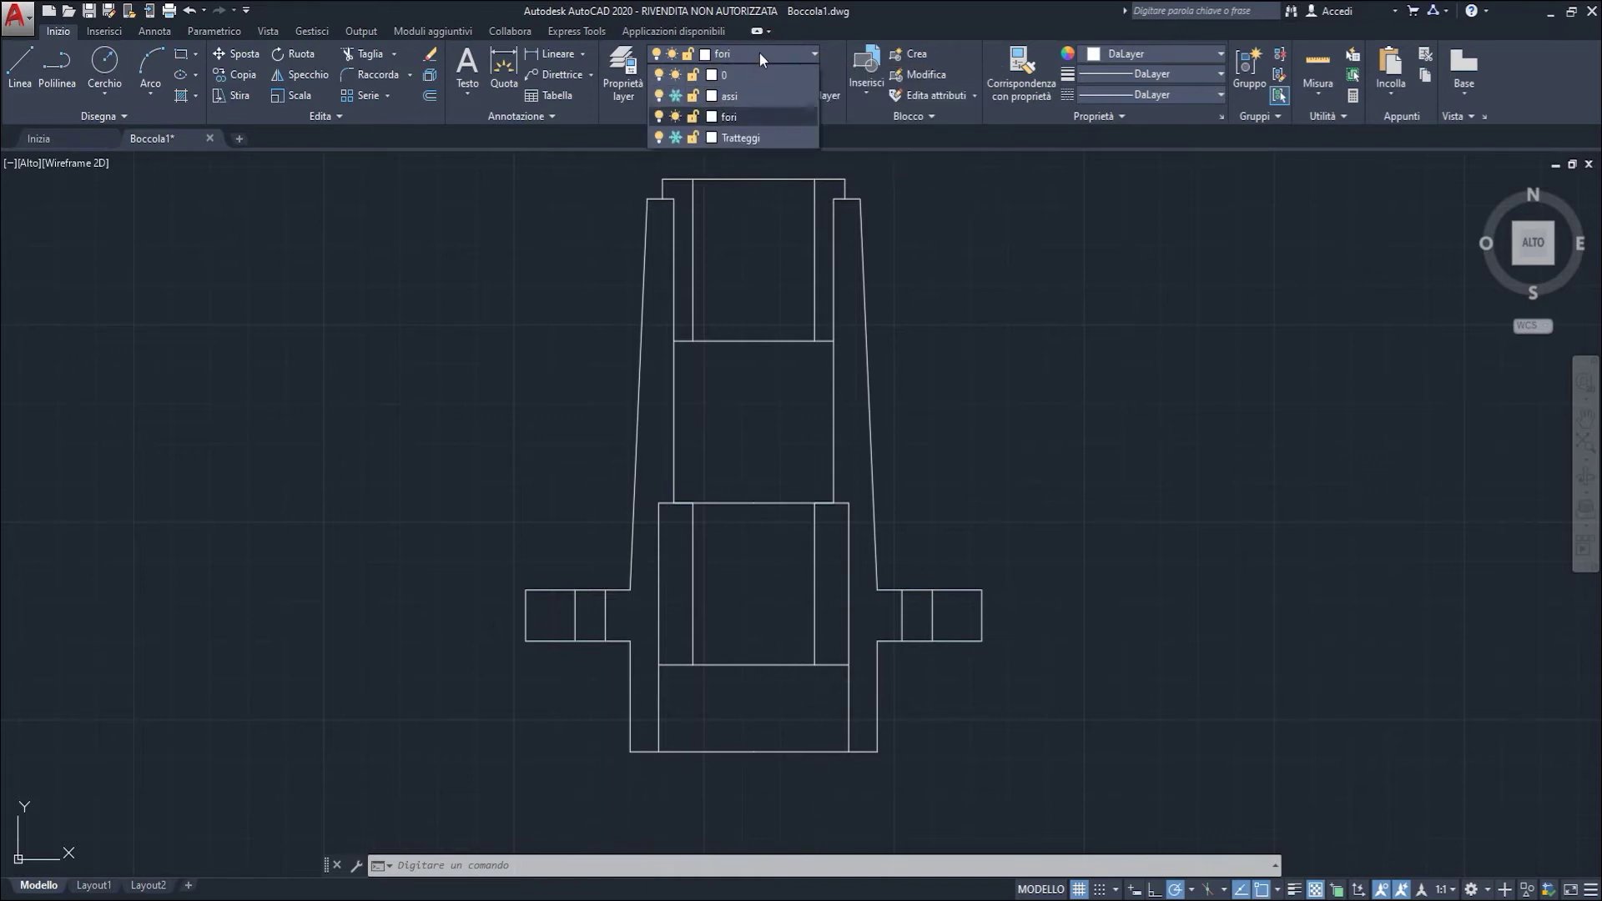
click(785, 75)
click(973, 258)
key(Escape)
key(Escape)
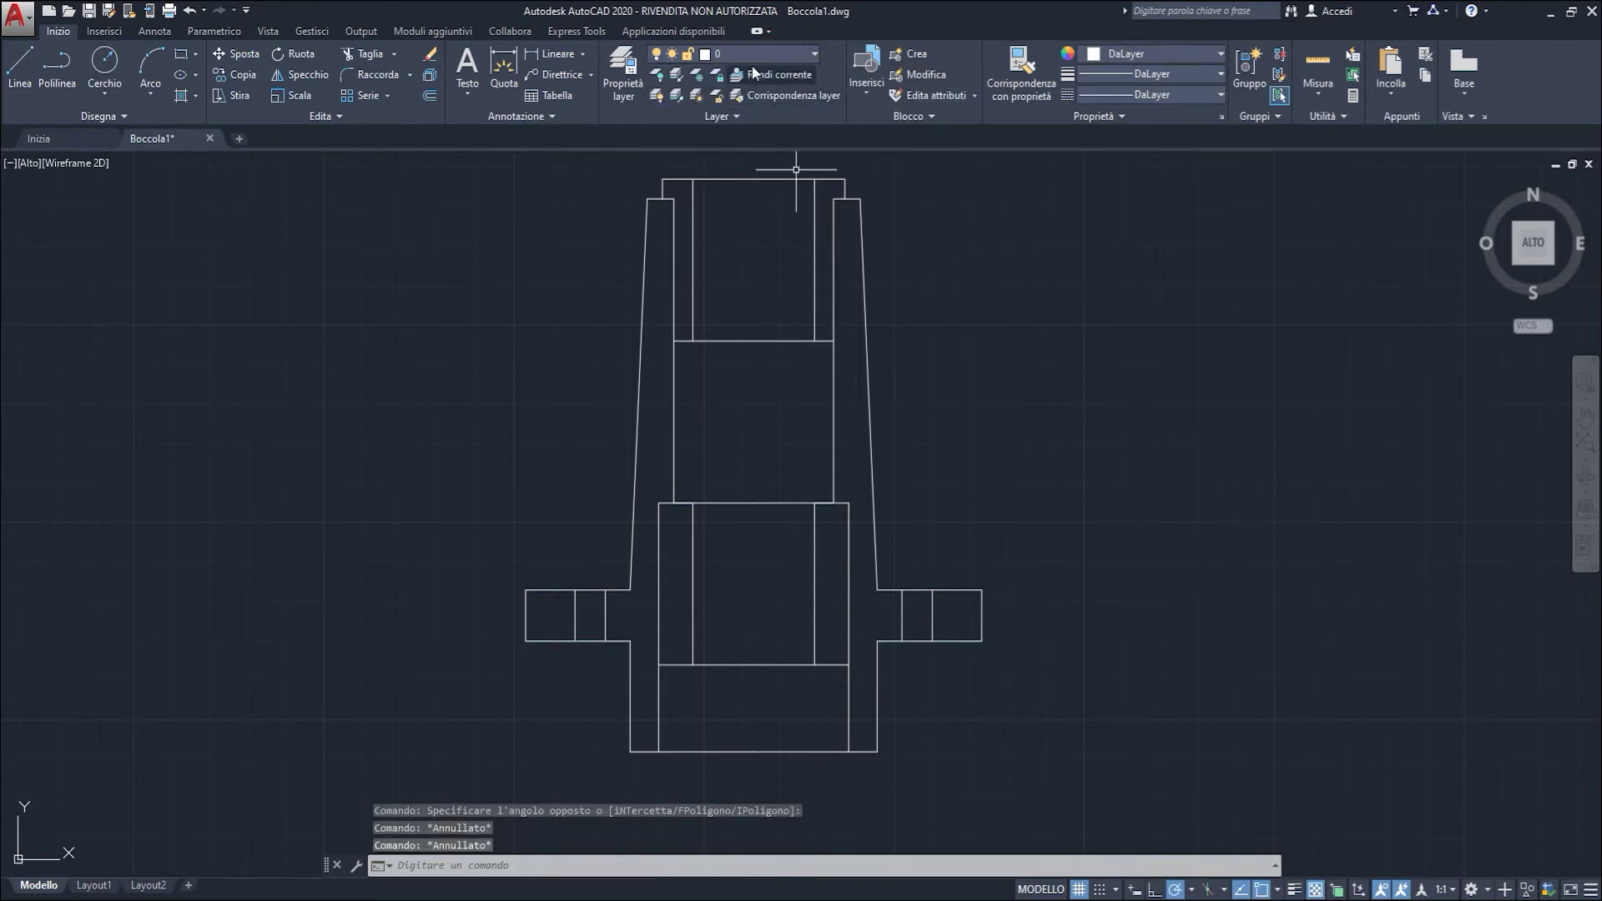
click(753, 55)
click(676, 116)
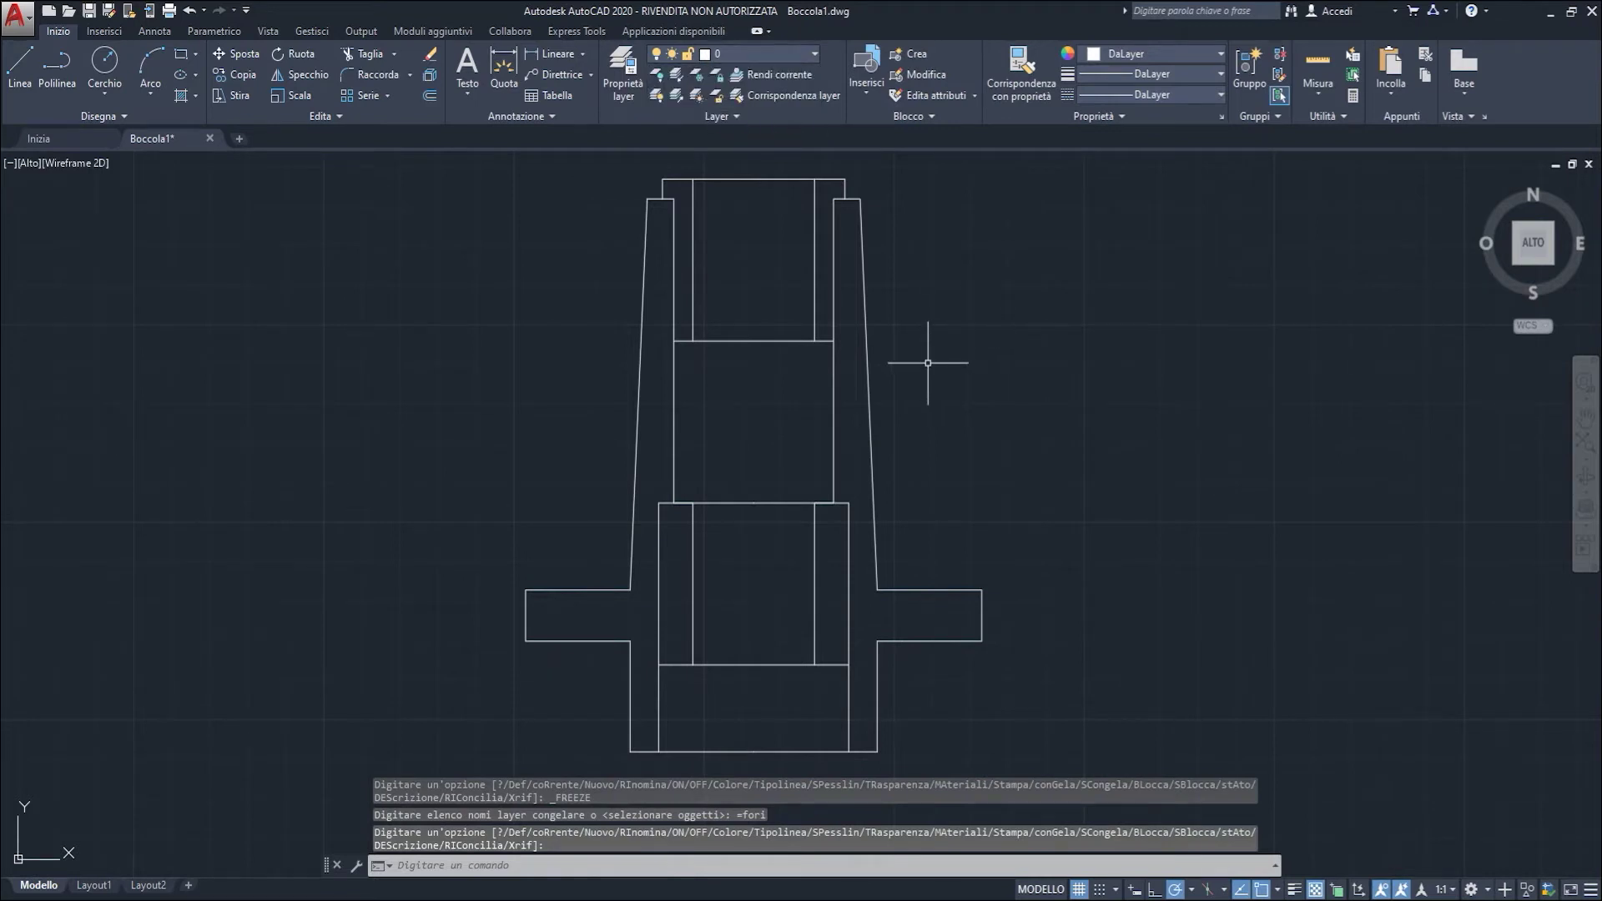
key(alt+Tab)
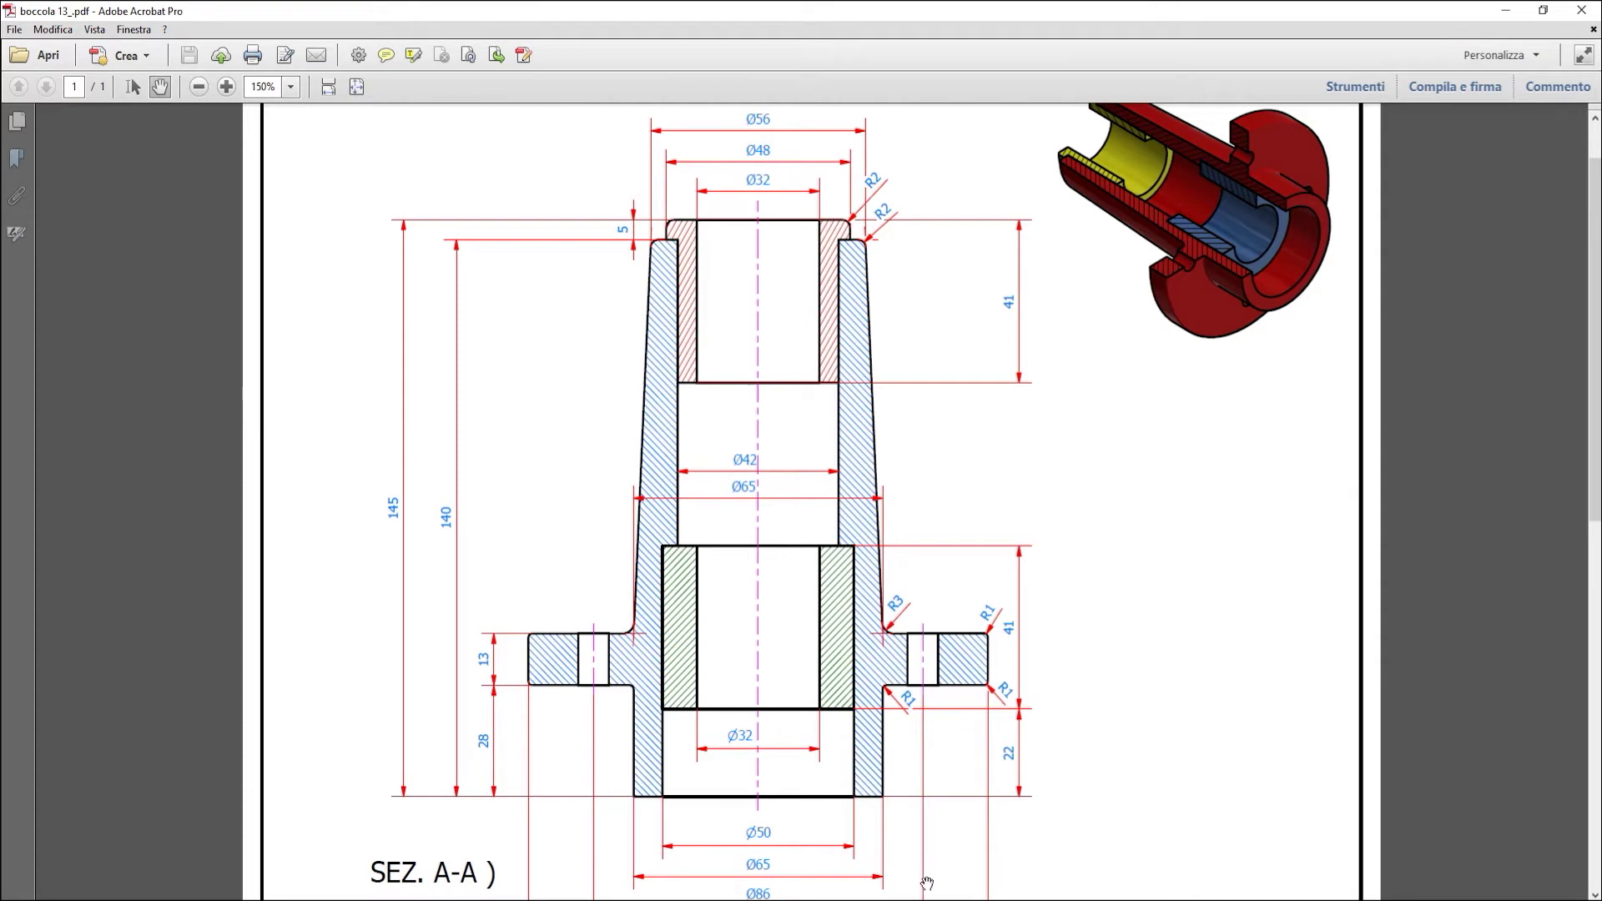
Step: Start a fillet with radius 2 in Multiple mode
click(868, 886)
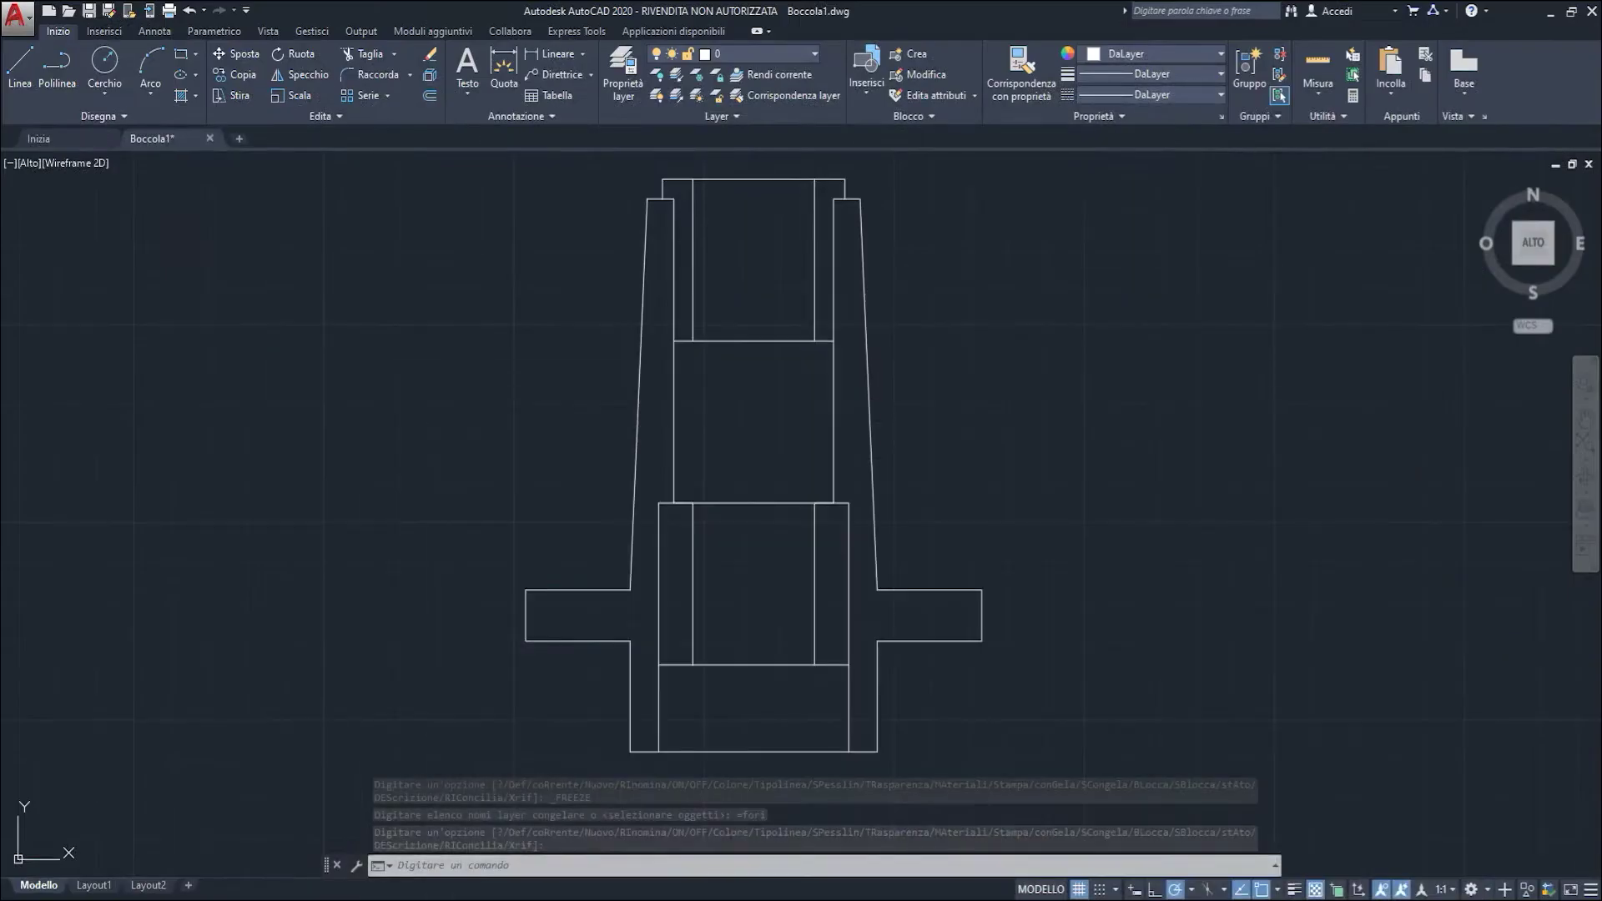
middle_drag(467, 338, 451, 365)
click(378, 75)
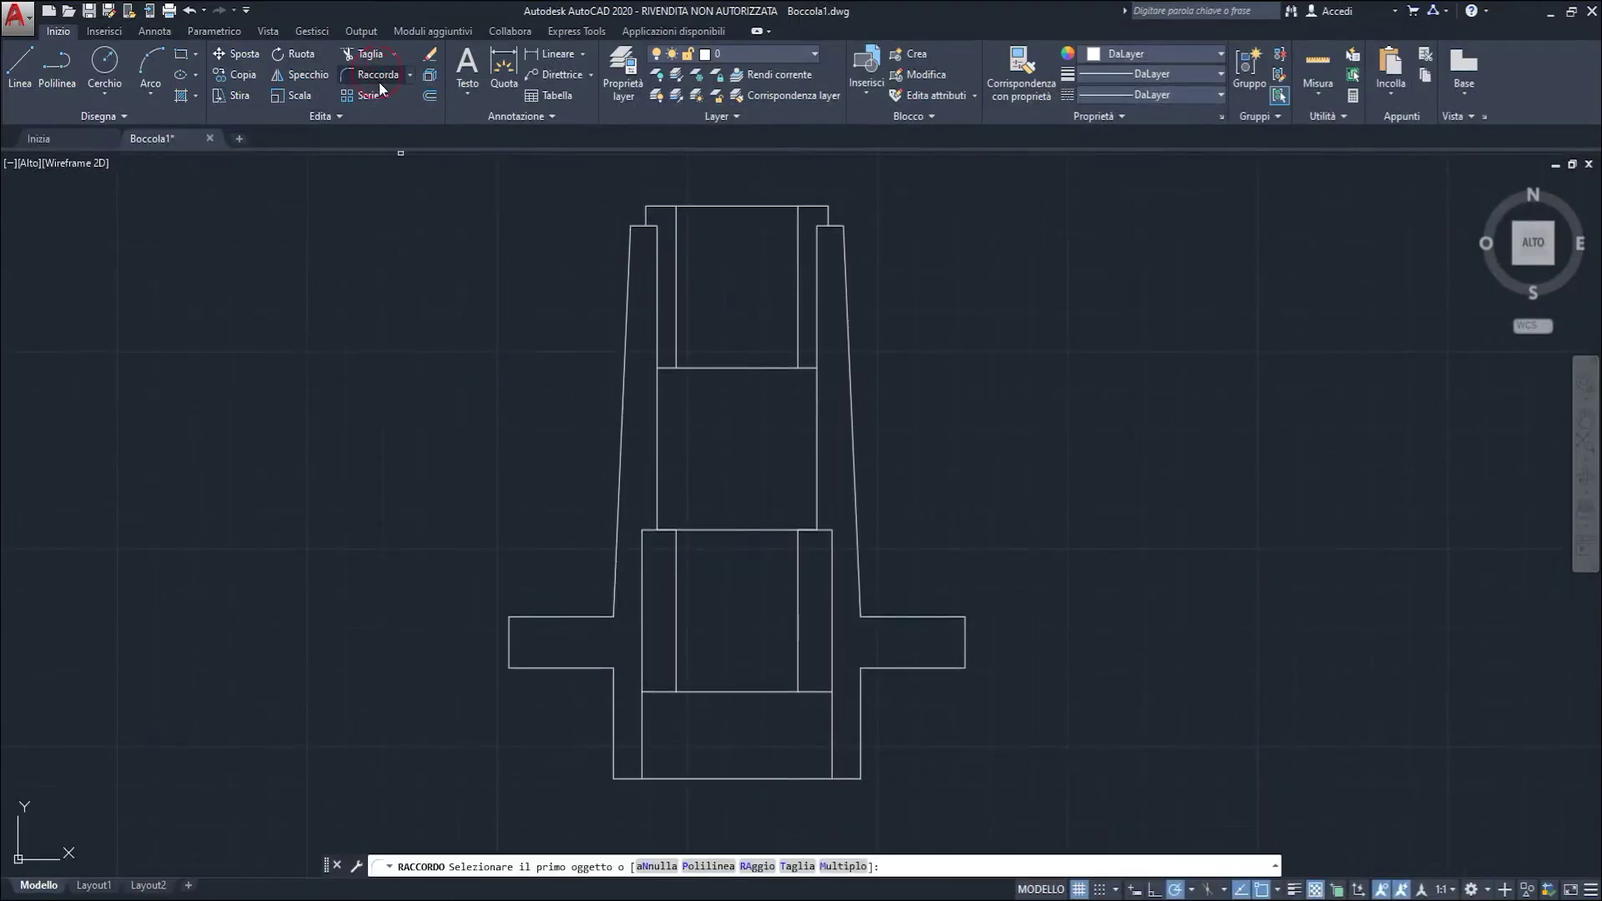
click(757, 867)
text(2)
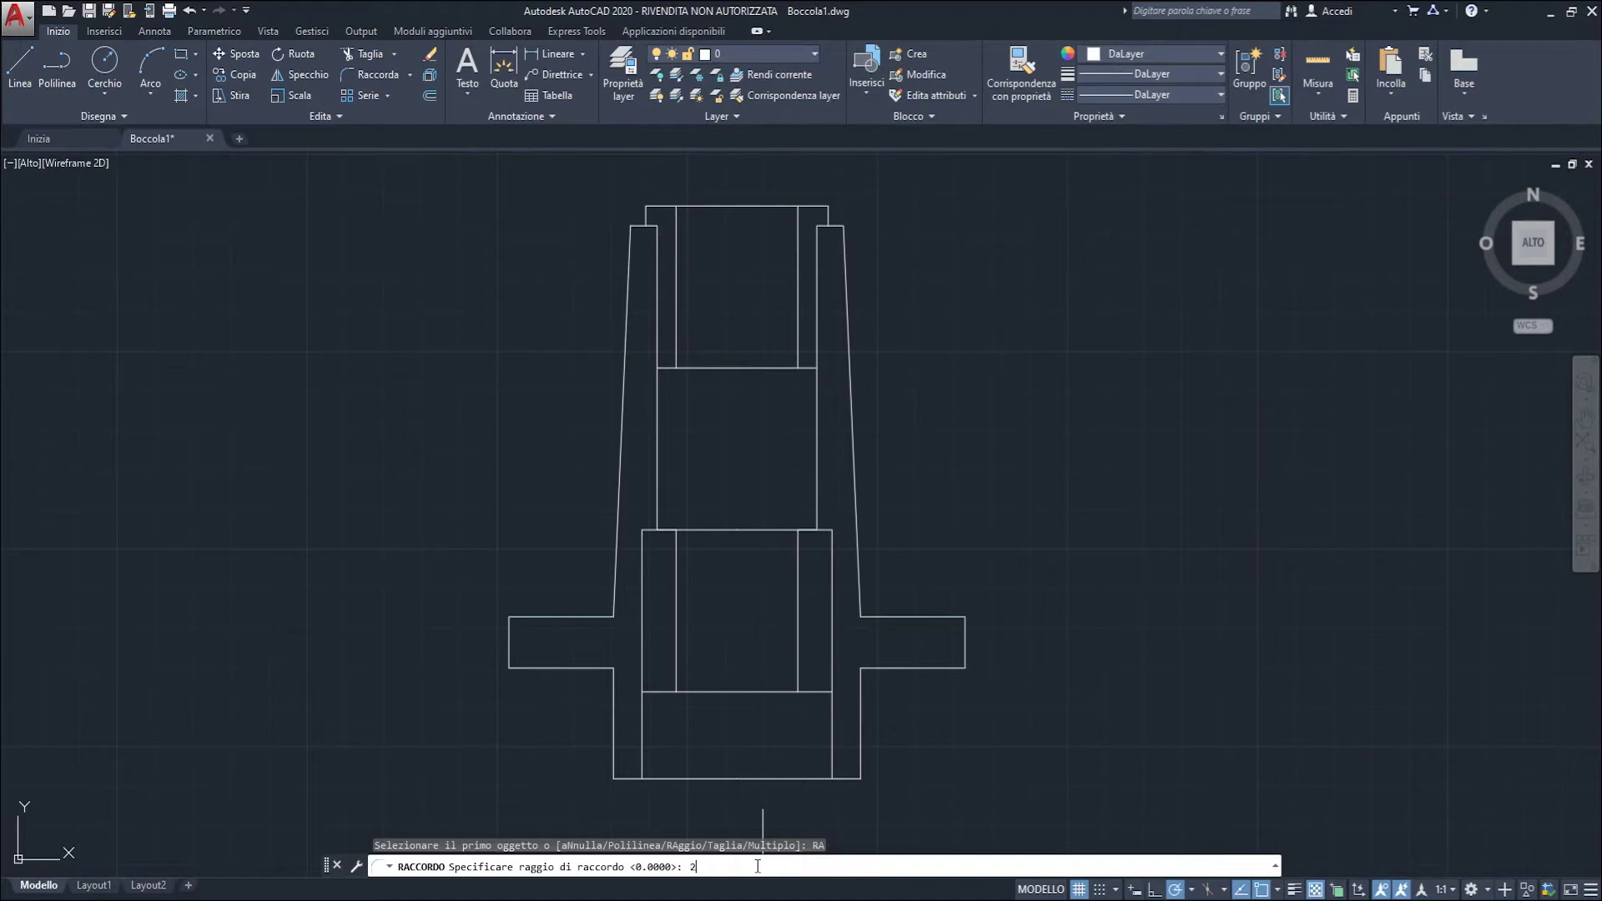
key(Return)
text(M)
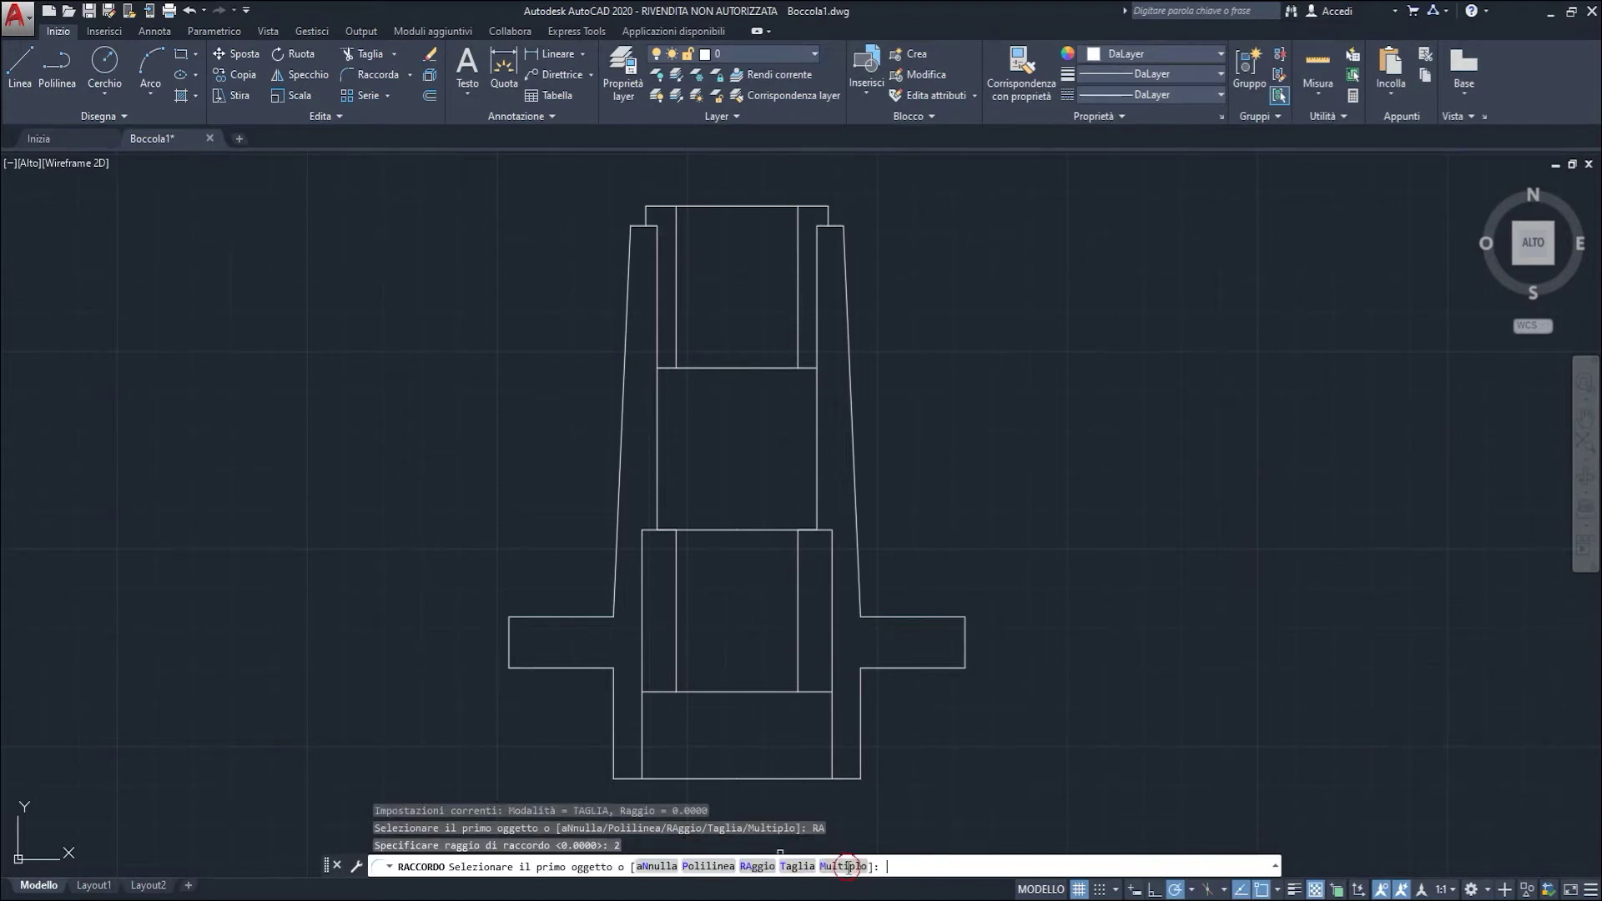
key(Return)
scroll(659, 213, up, 3)
scroll(588, 226, up, 1)
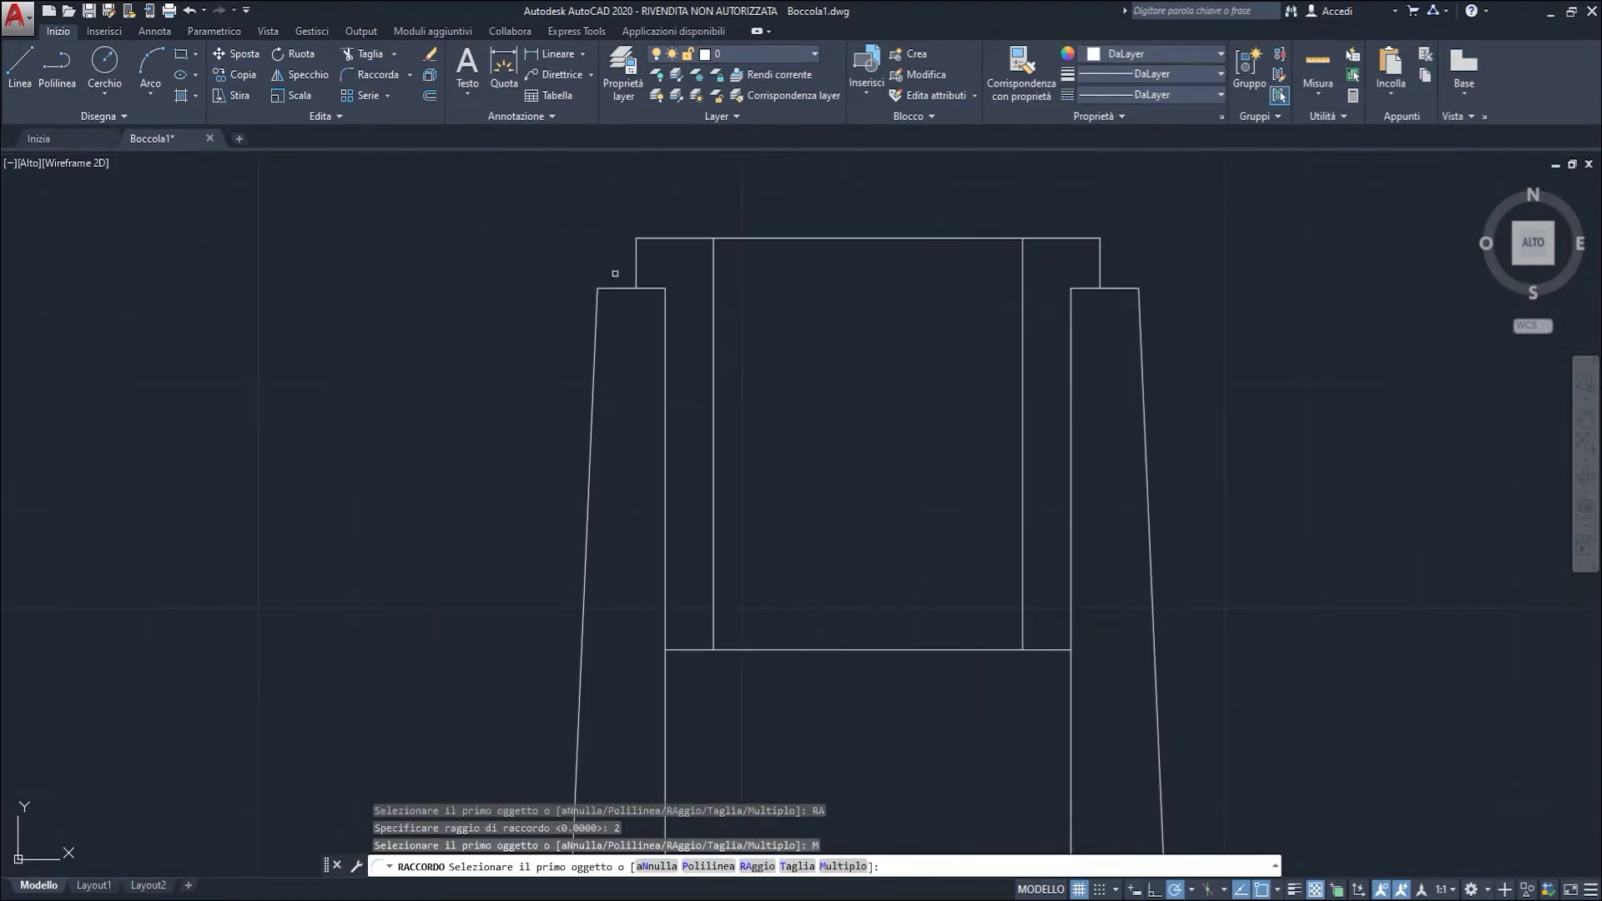
Step: Fillet both shoulder steps and the top-left and top-right corners of the upper end
click(611, 288)
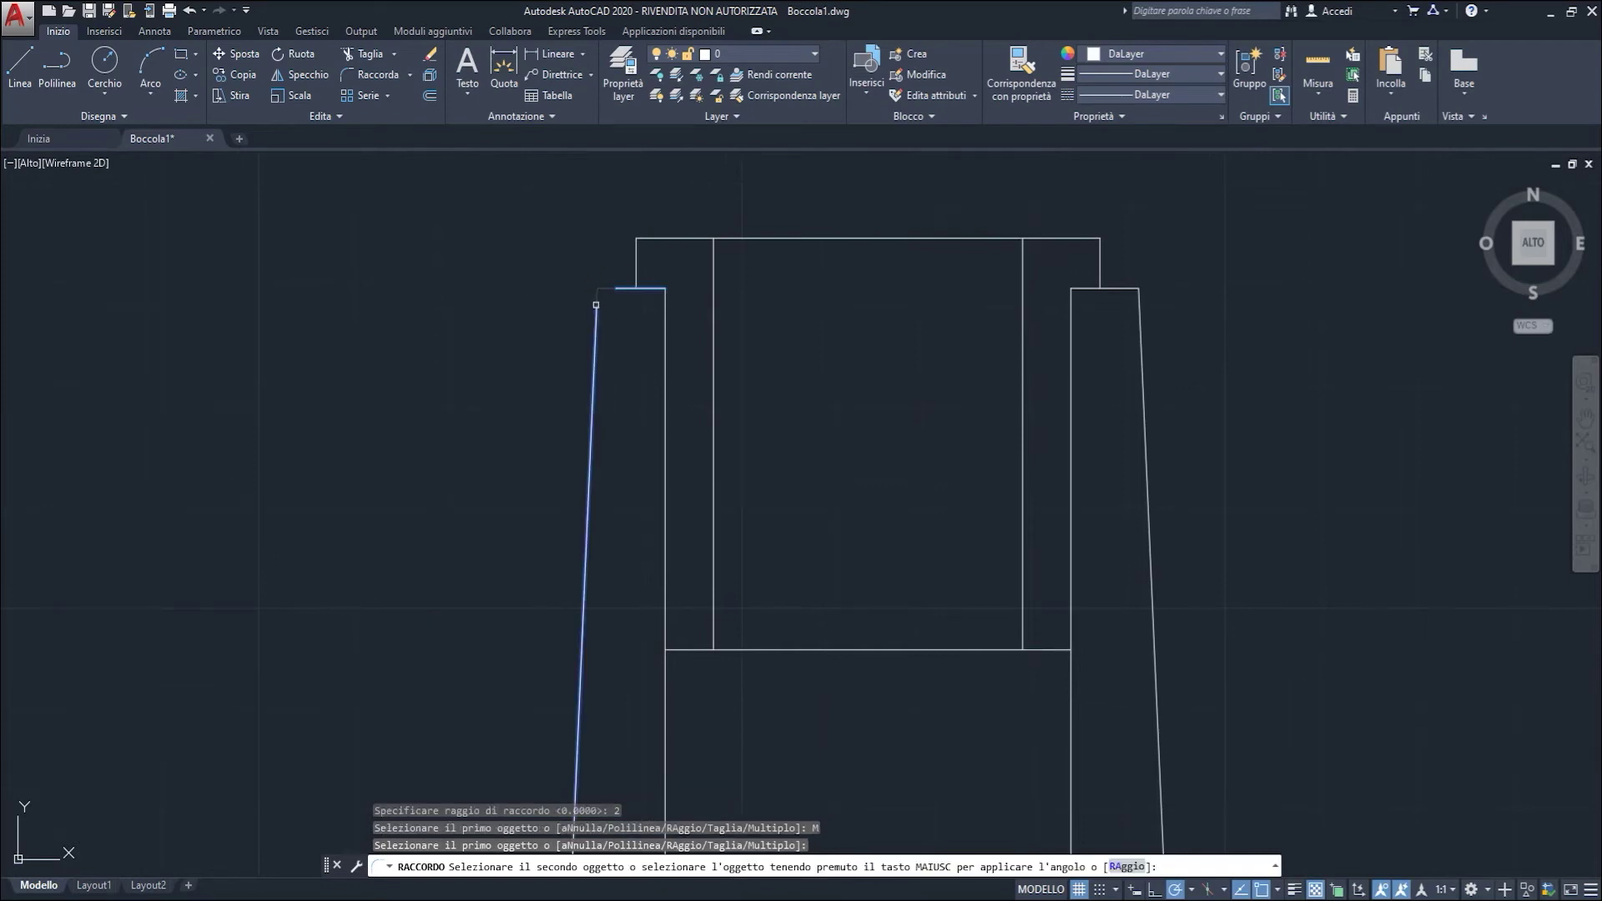
click(595, 317)
click(636, 256)
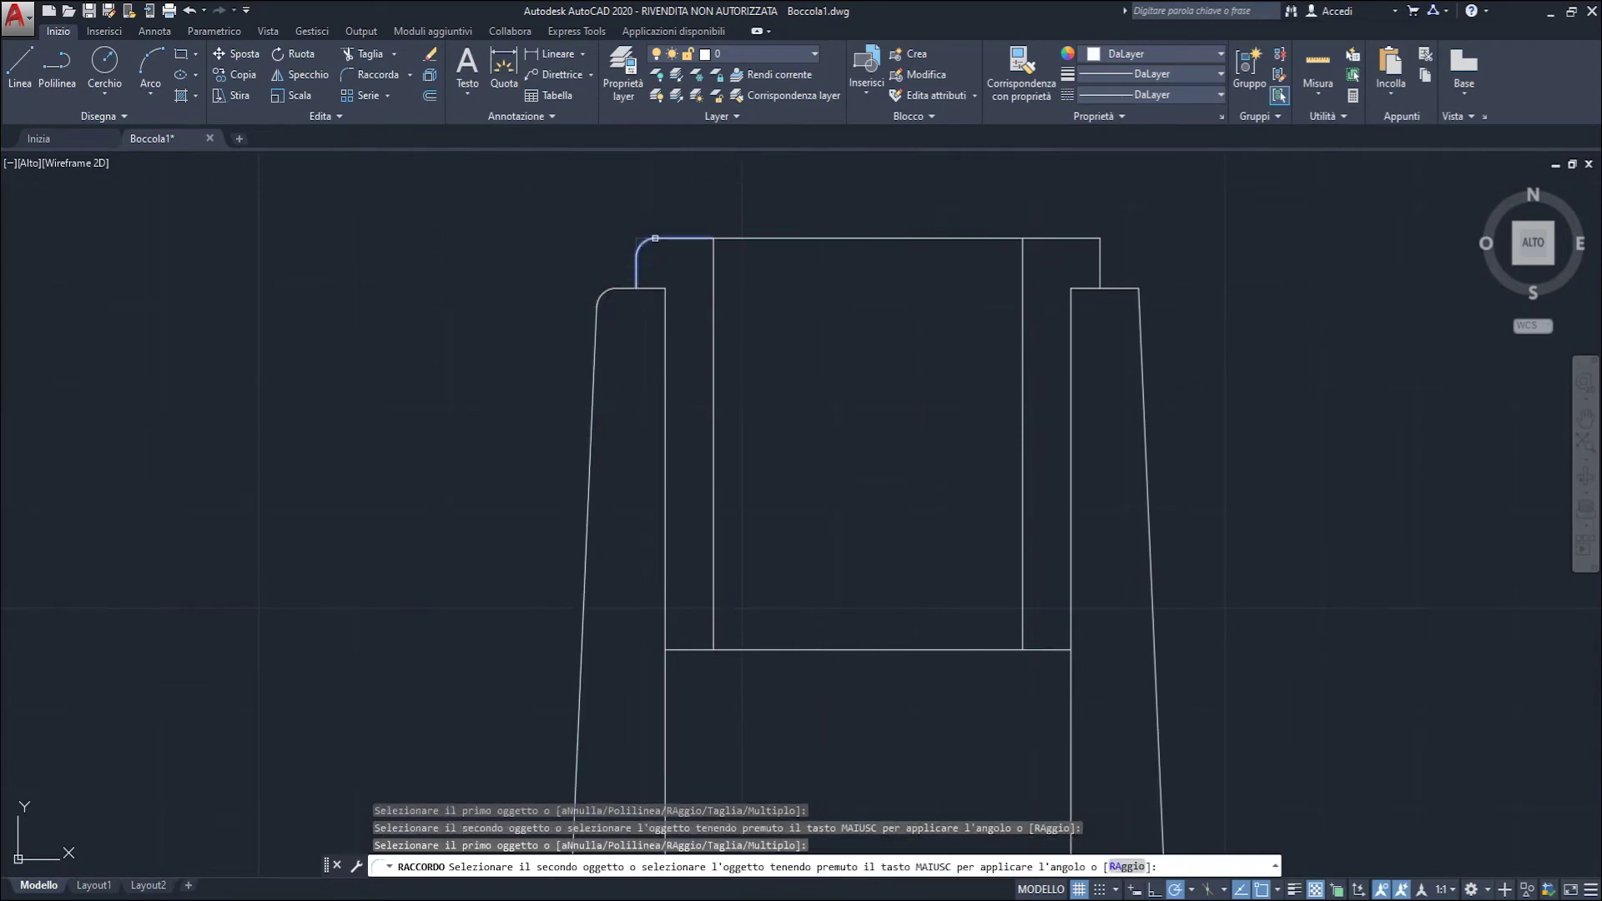
click(656, 239)
click(1065, 240)
click(1100, 259)
click(1138, 298)
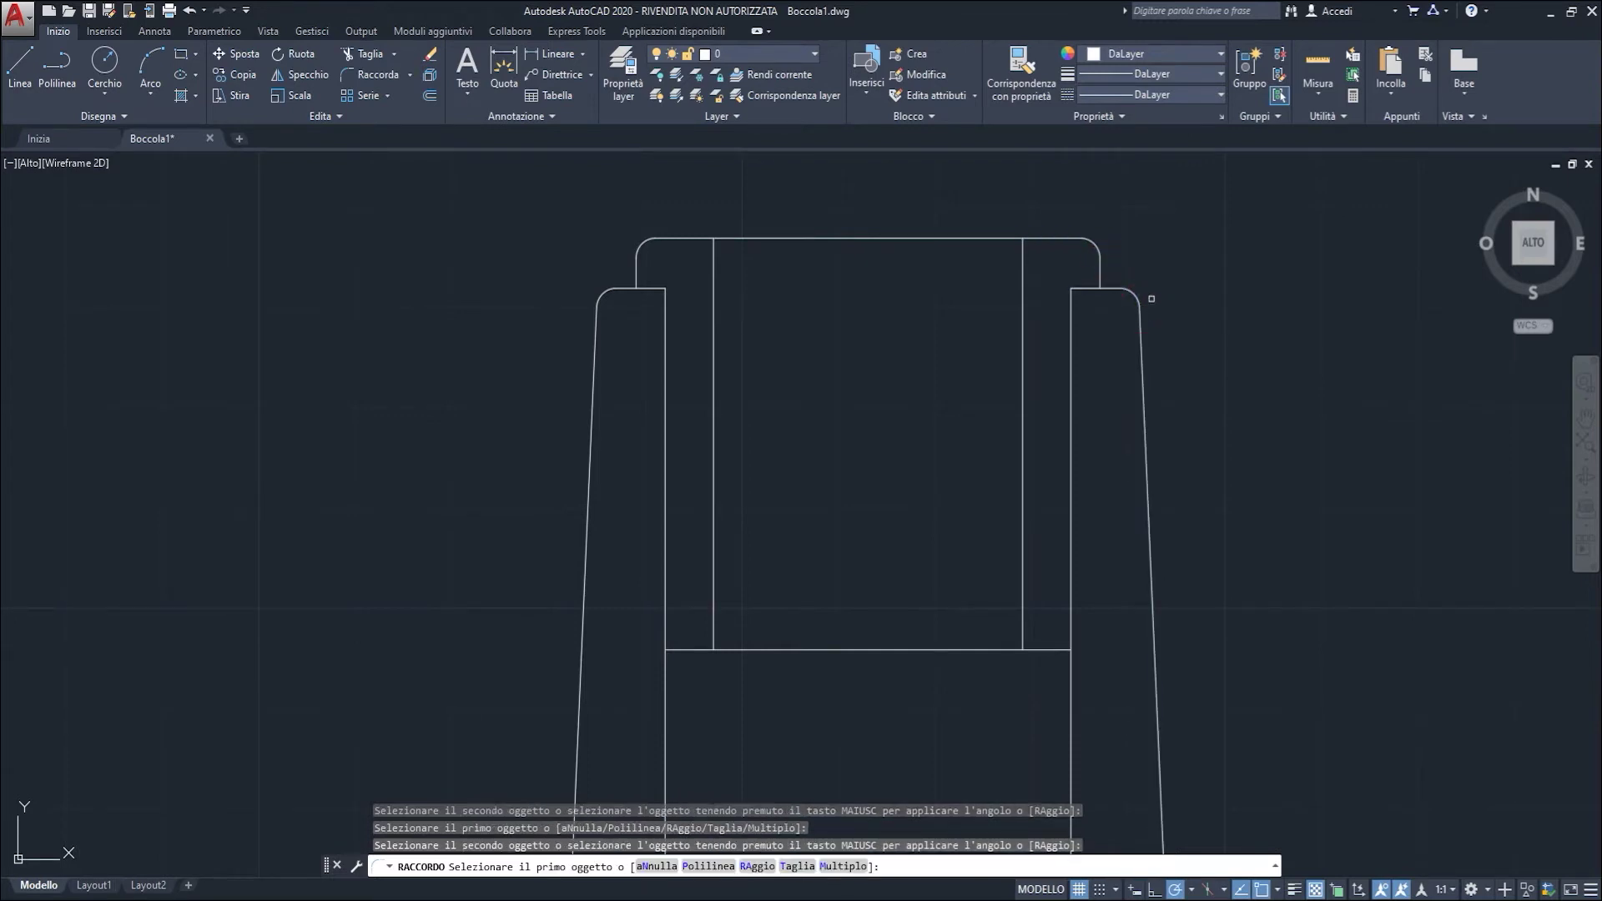
scroll(1133, 305, down, 5)
key(alt+Tab)
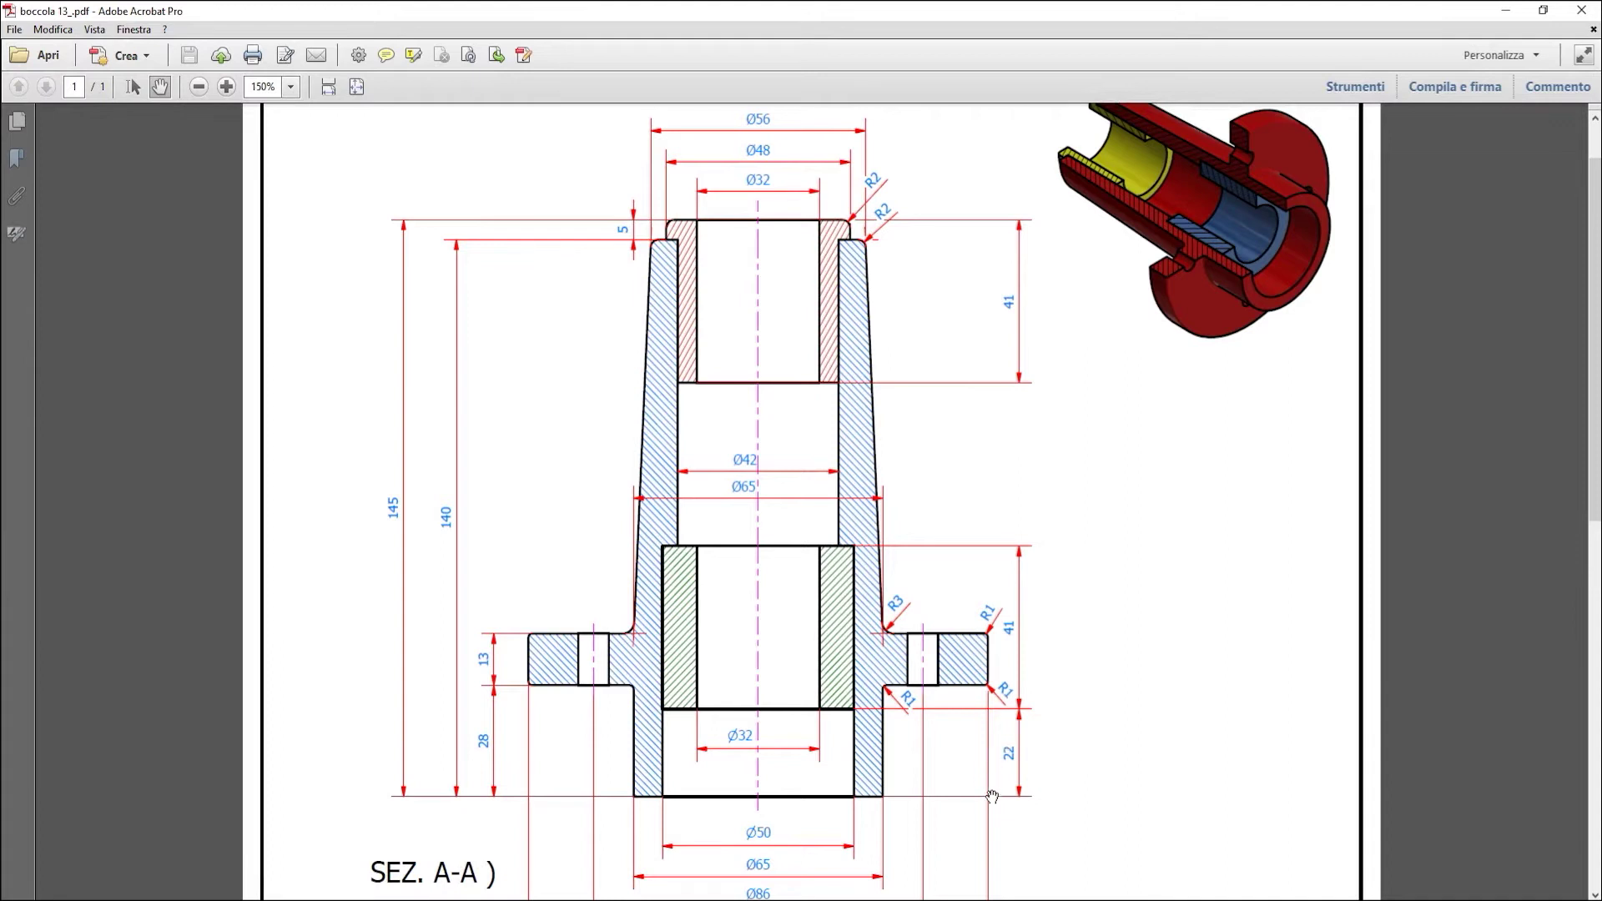
key(alt+Tab)
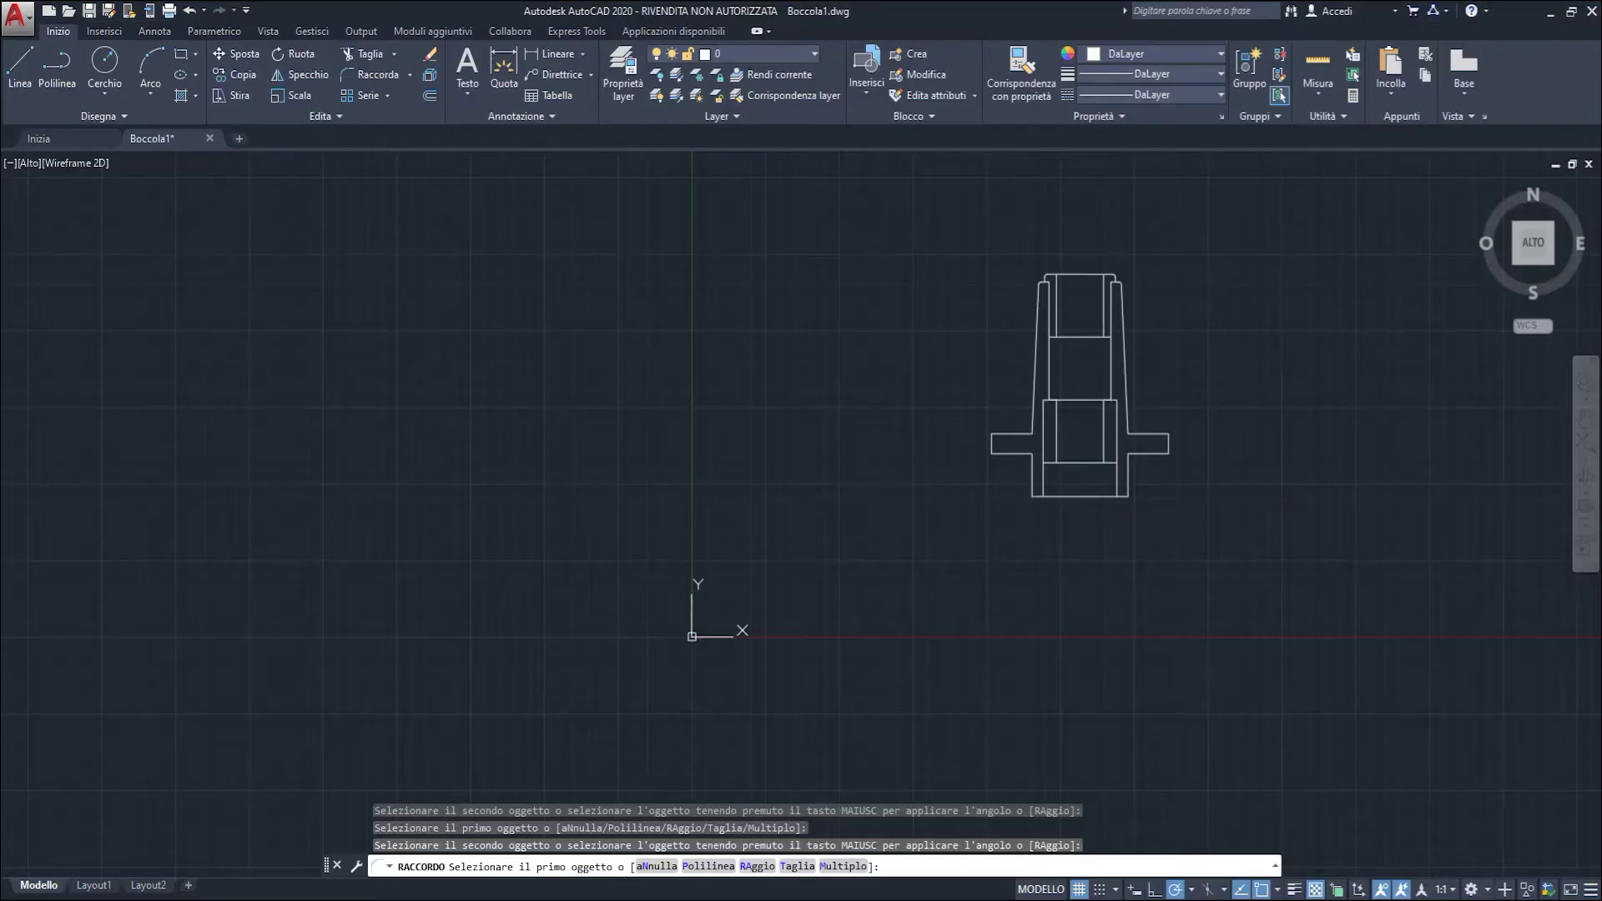
Step: Fillet both slanted wall-to-flange corners with radius 3
scroll(1025, 445, up, 4)
middle_drag(948, 392, 662, 433)
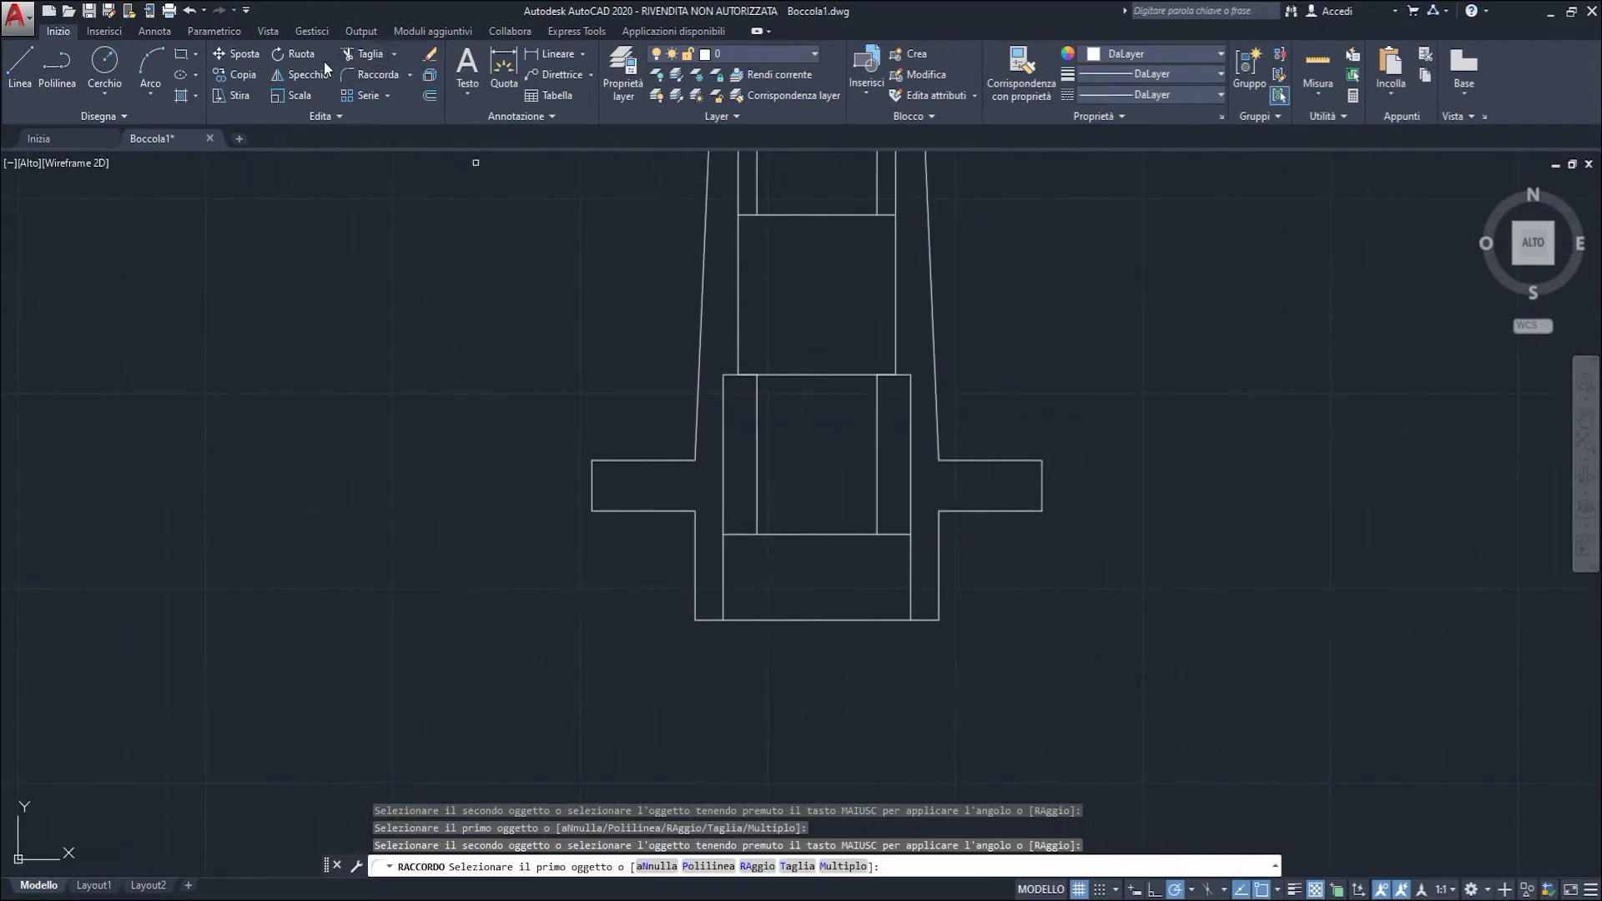
click(372, 74)
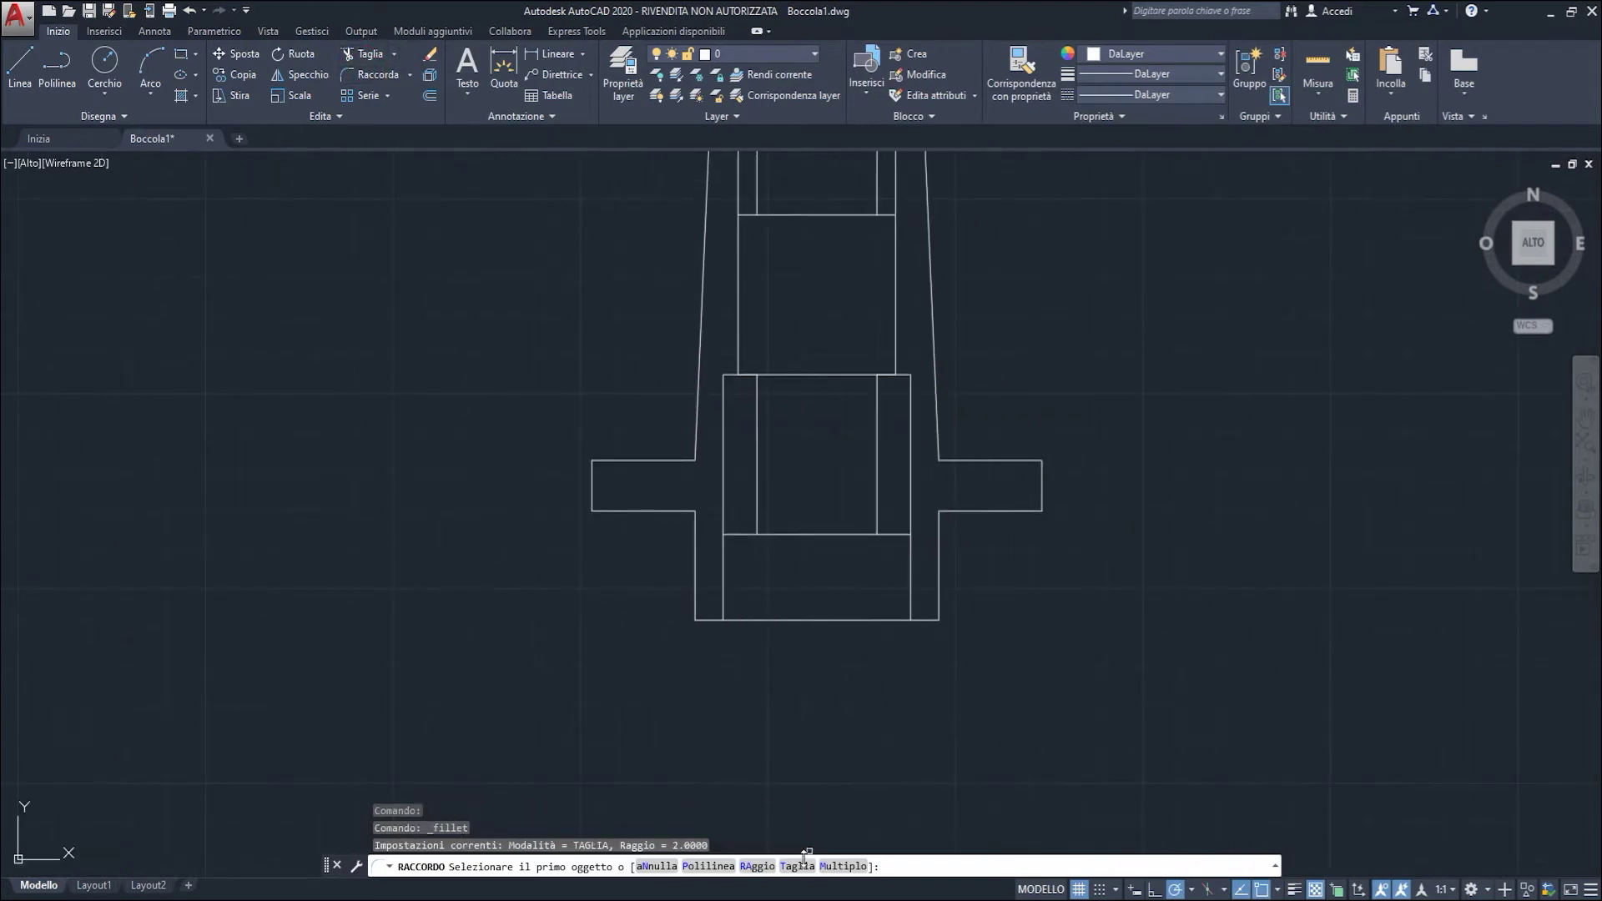
click(762, 864)
key(Return)
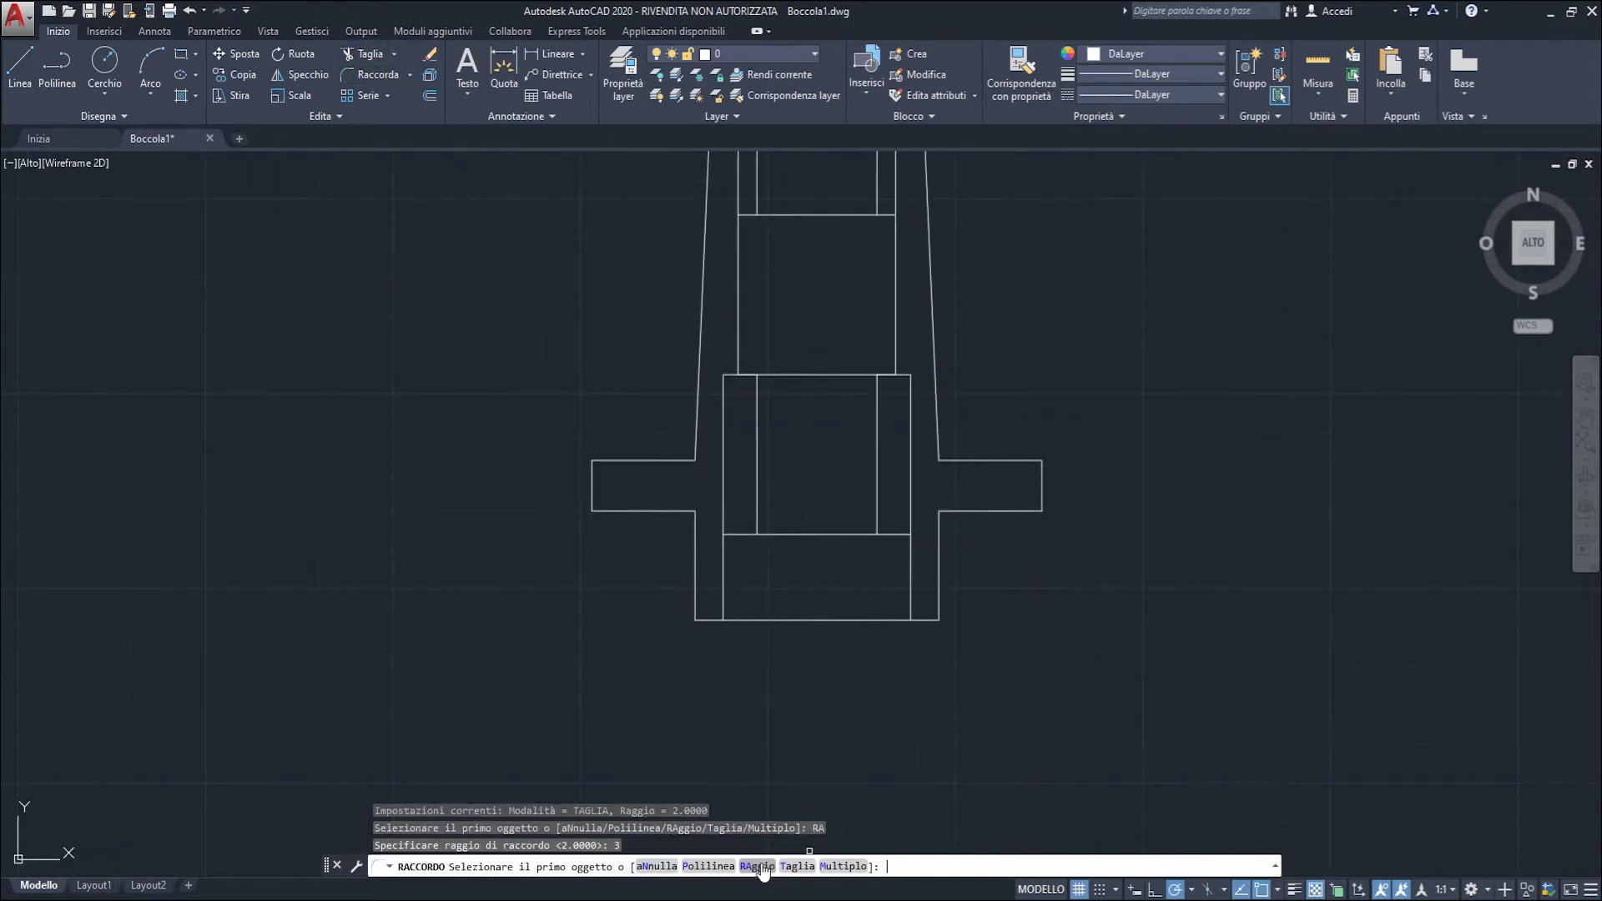
click(843, 867)
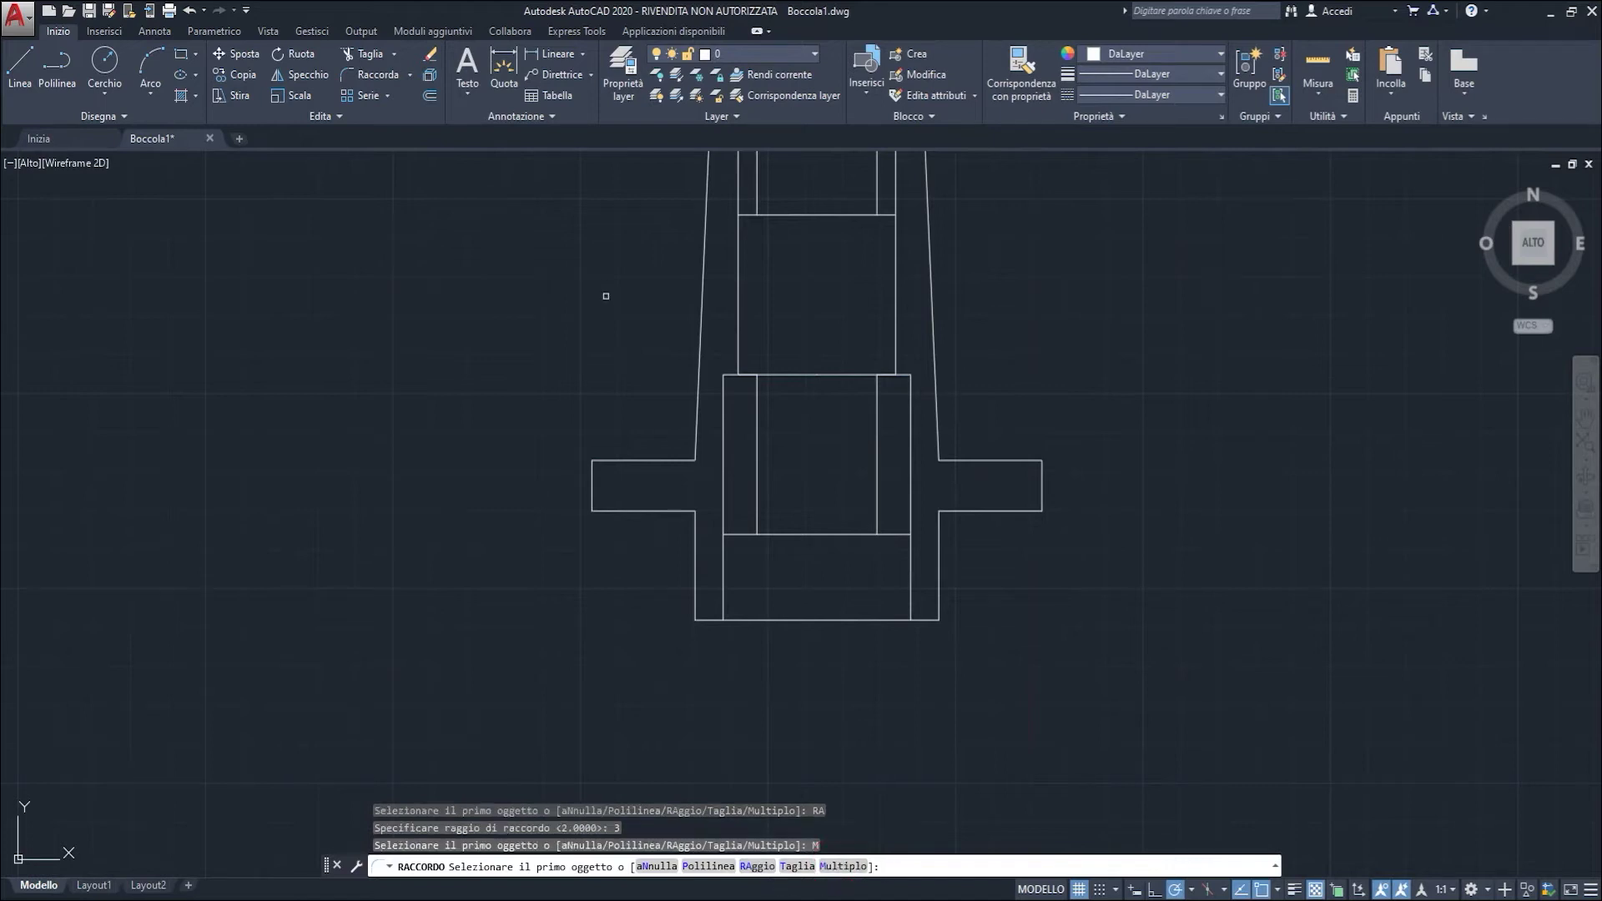
click(665, 462)
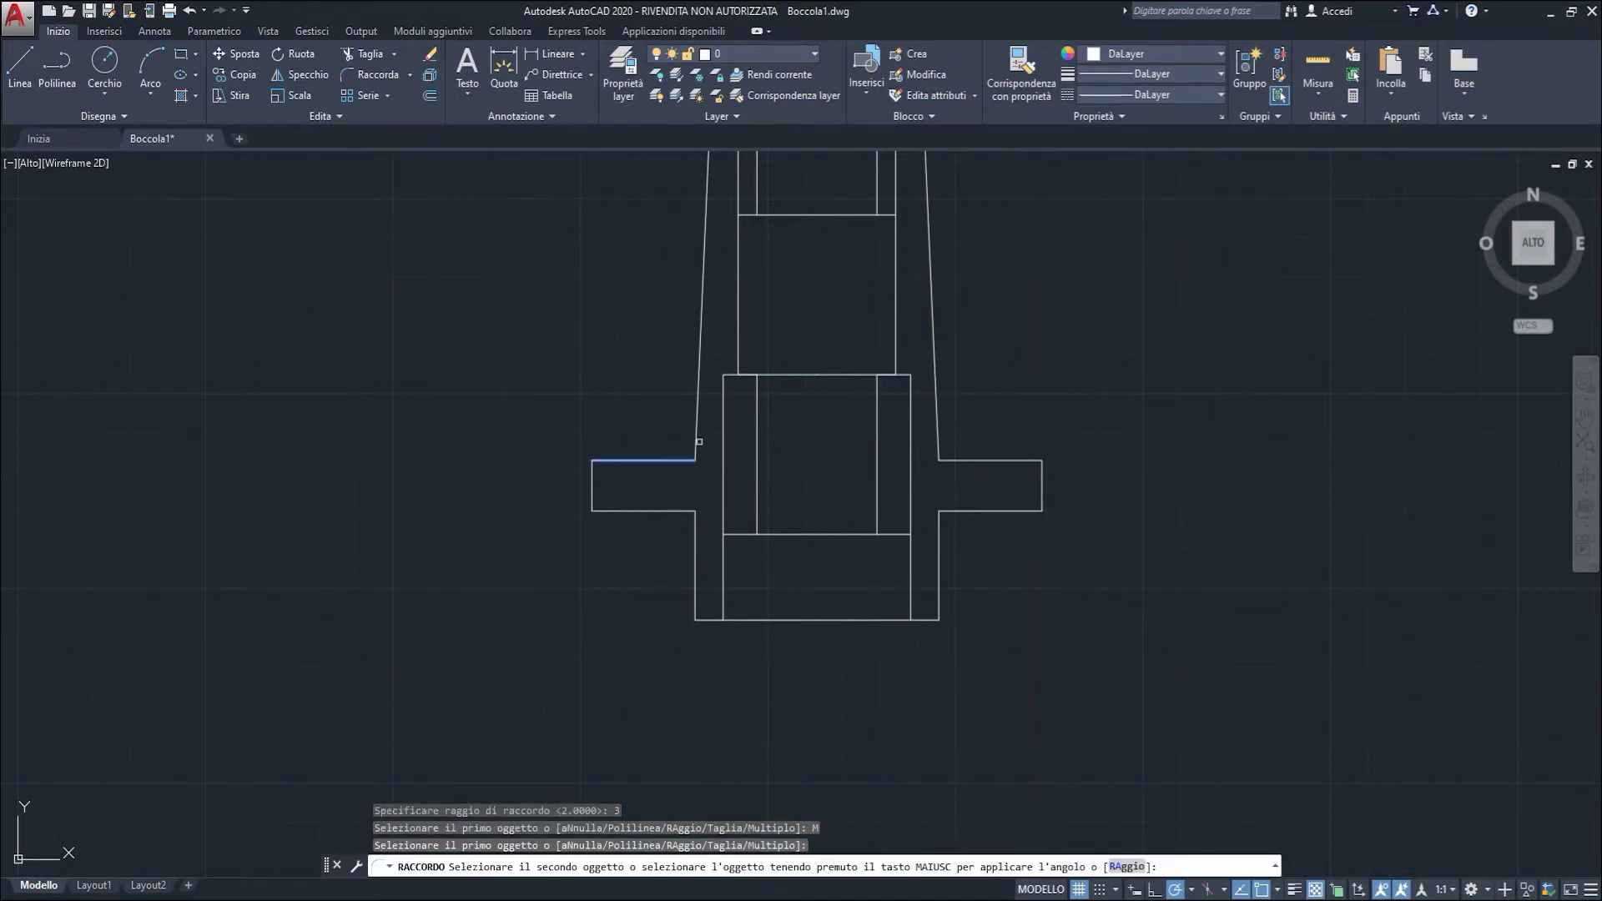
click(949, 459)
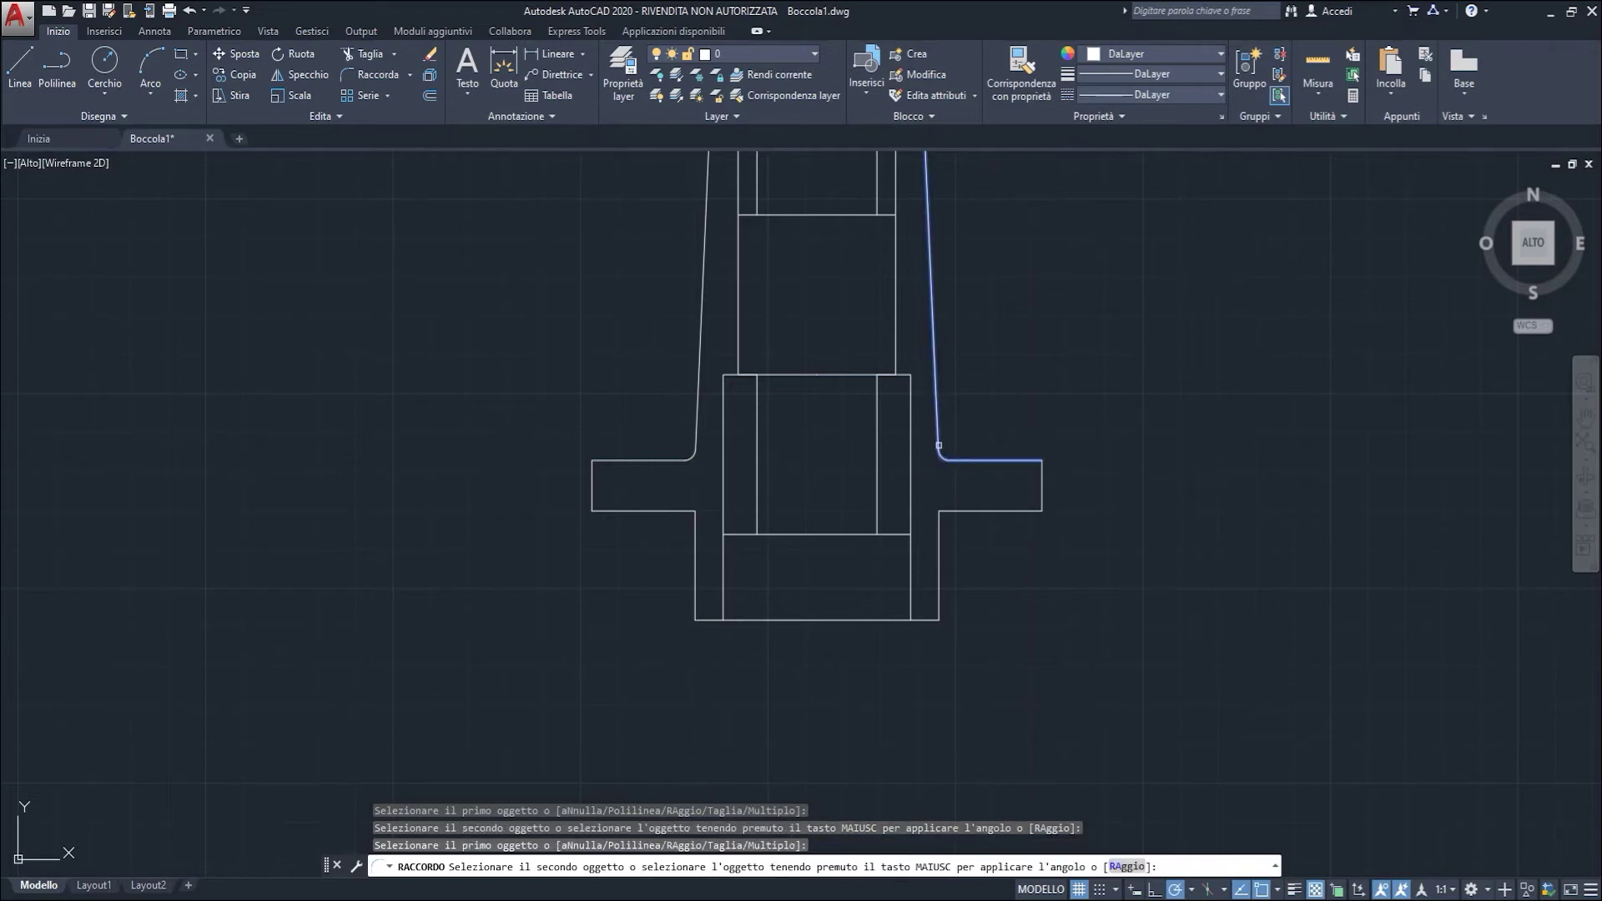
Step: Round the outer corners of both flange ends with radius 1 fillets
click(373, 76)
click(757, 866)
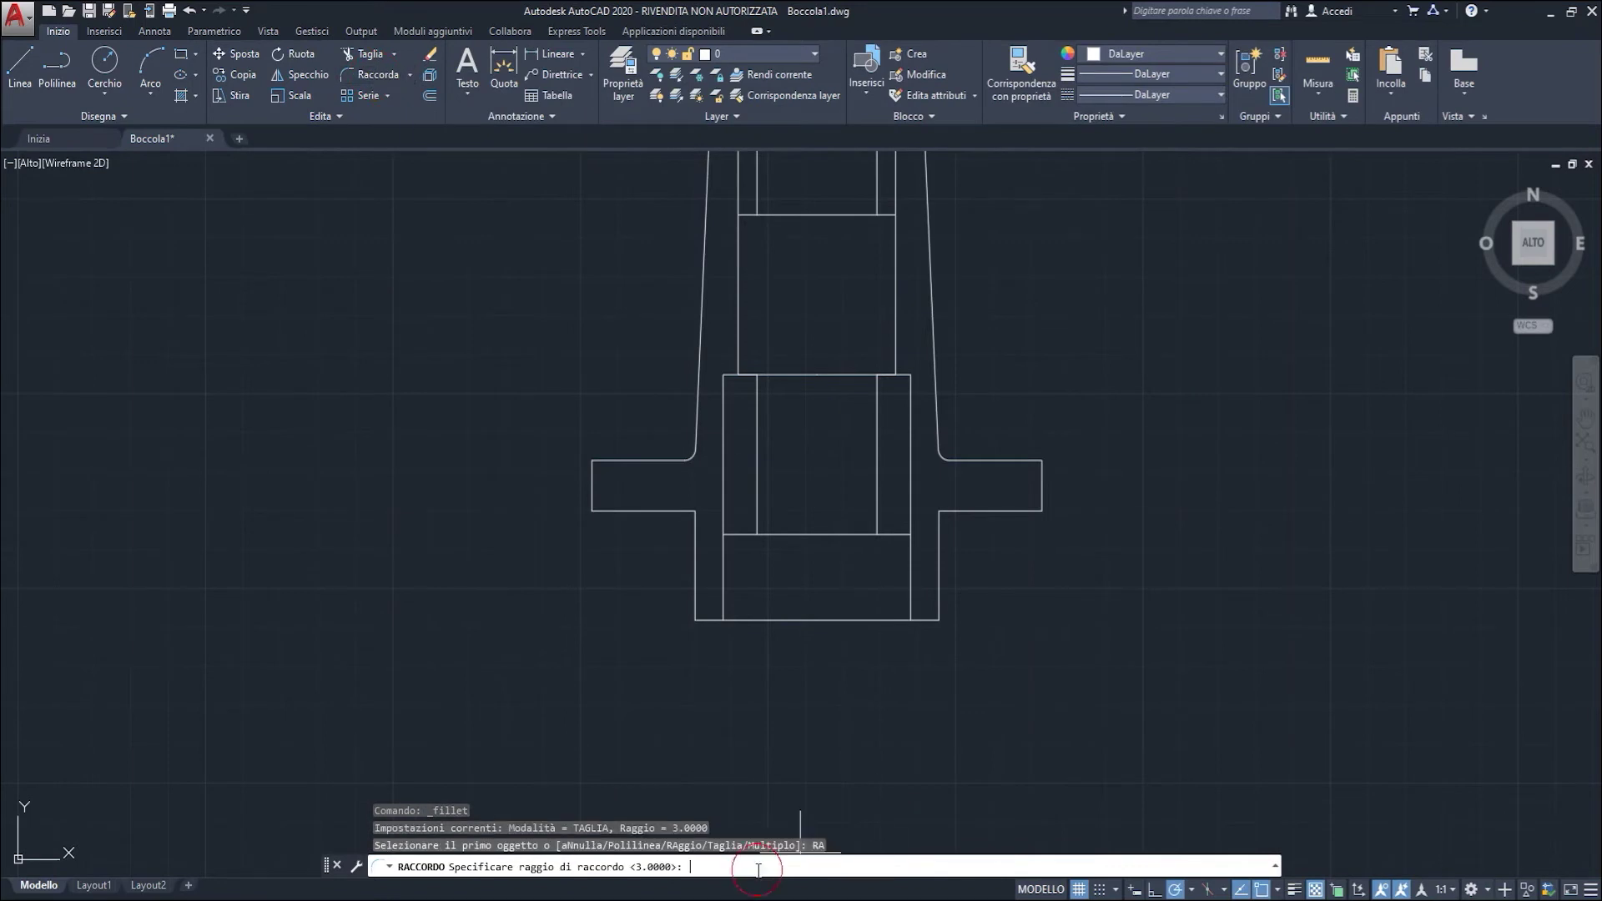
text(1)
key(Return)
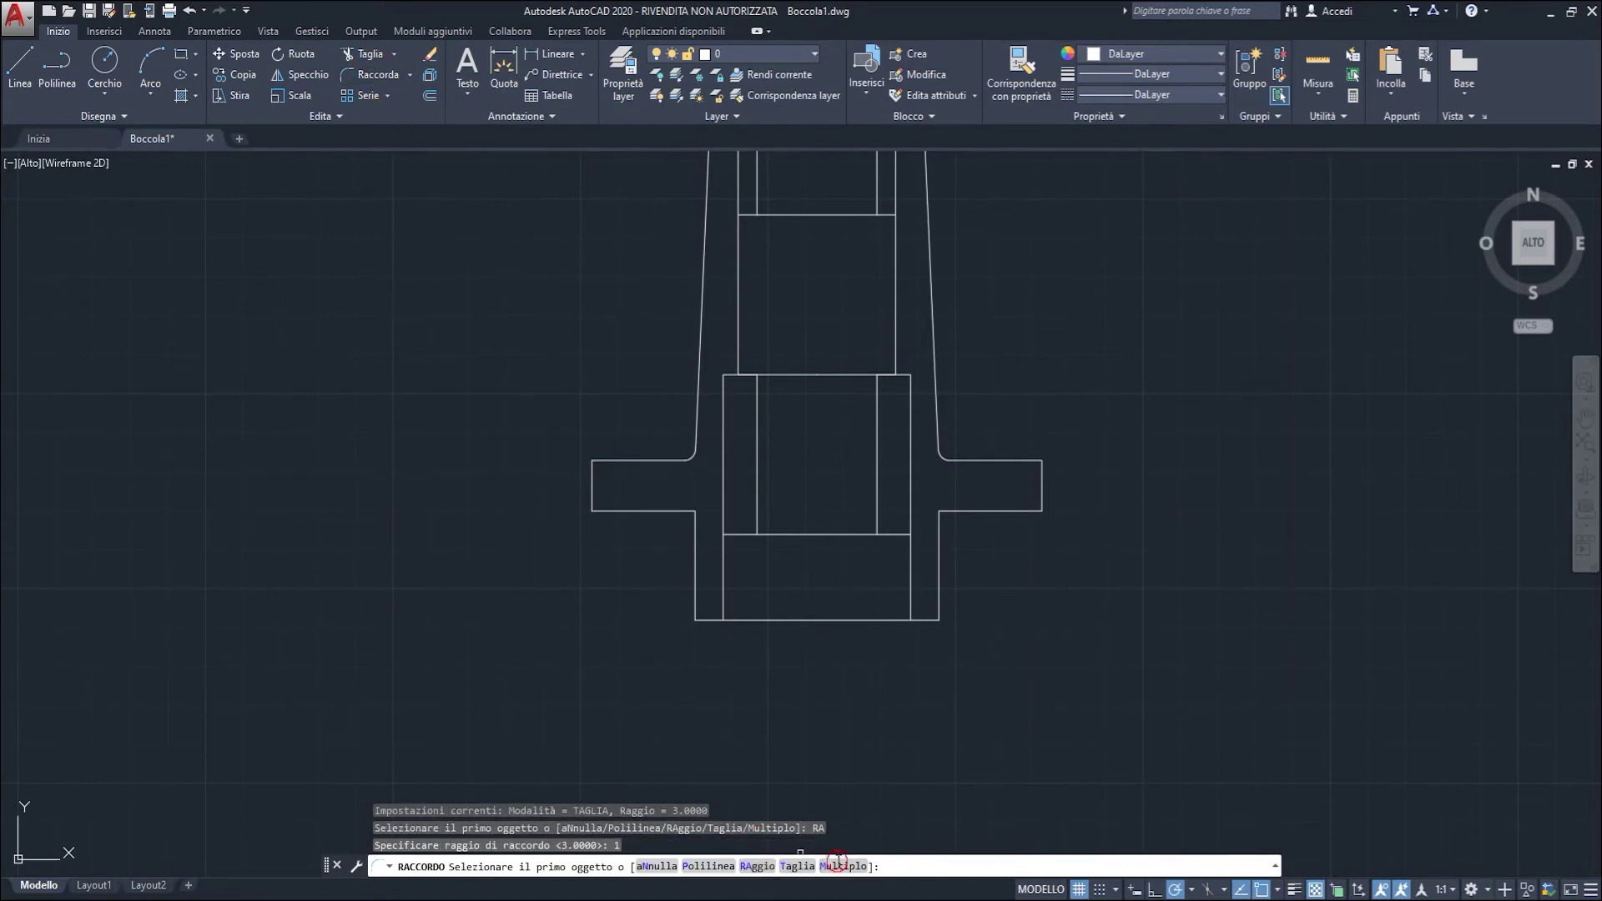
click(843, 866)
click(614, 460)
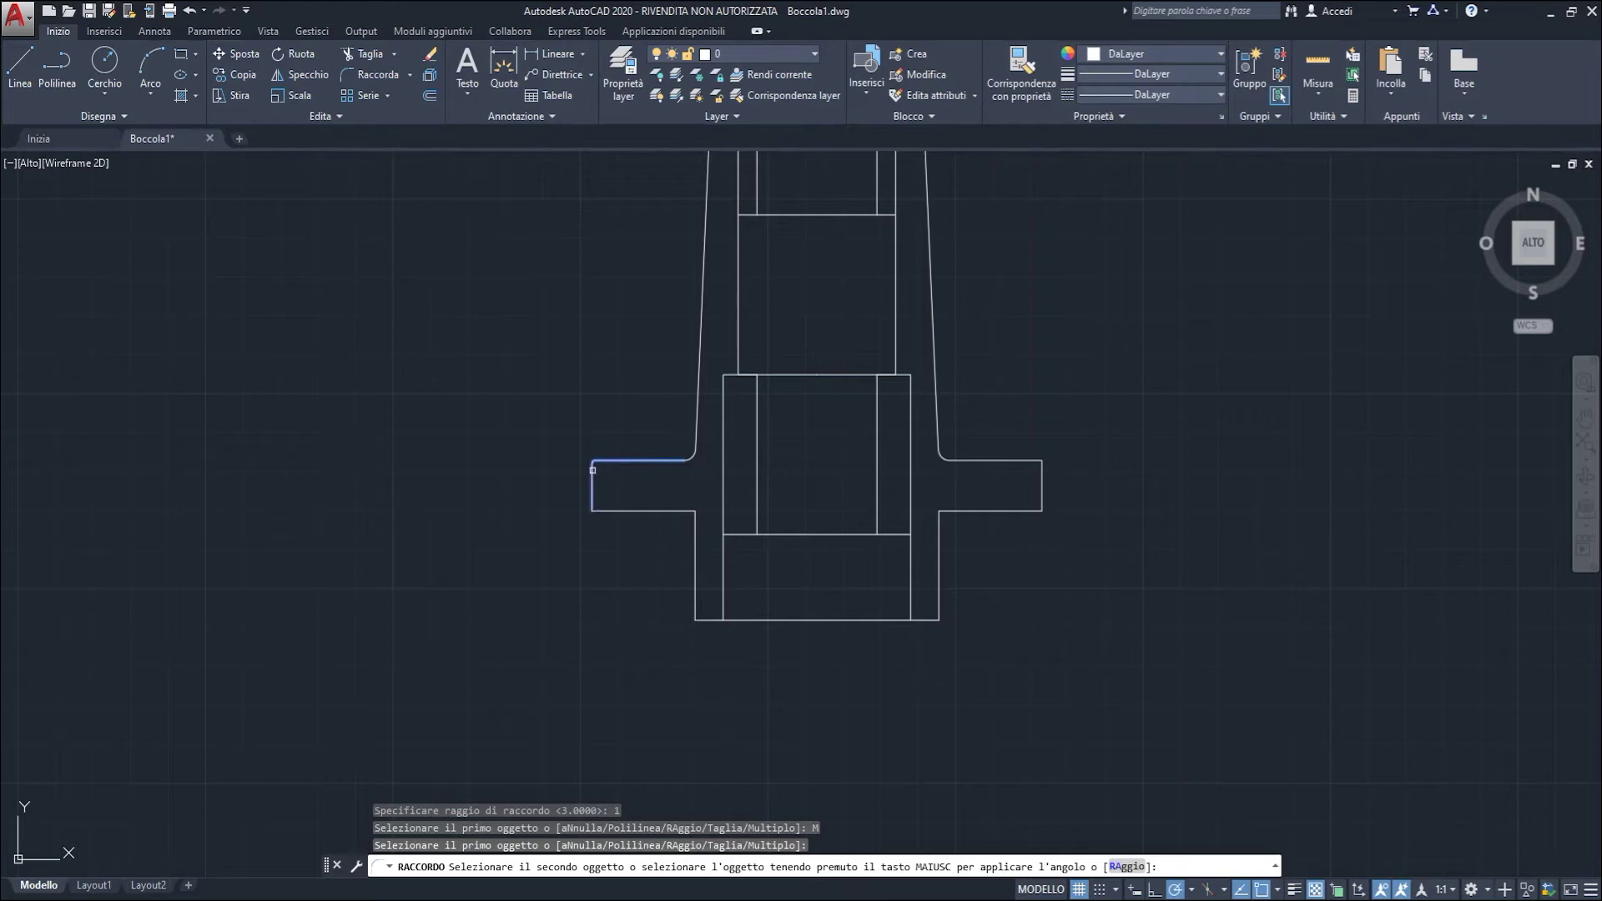
click(593, 478)
click(615, 512)
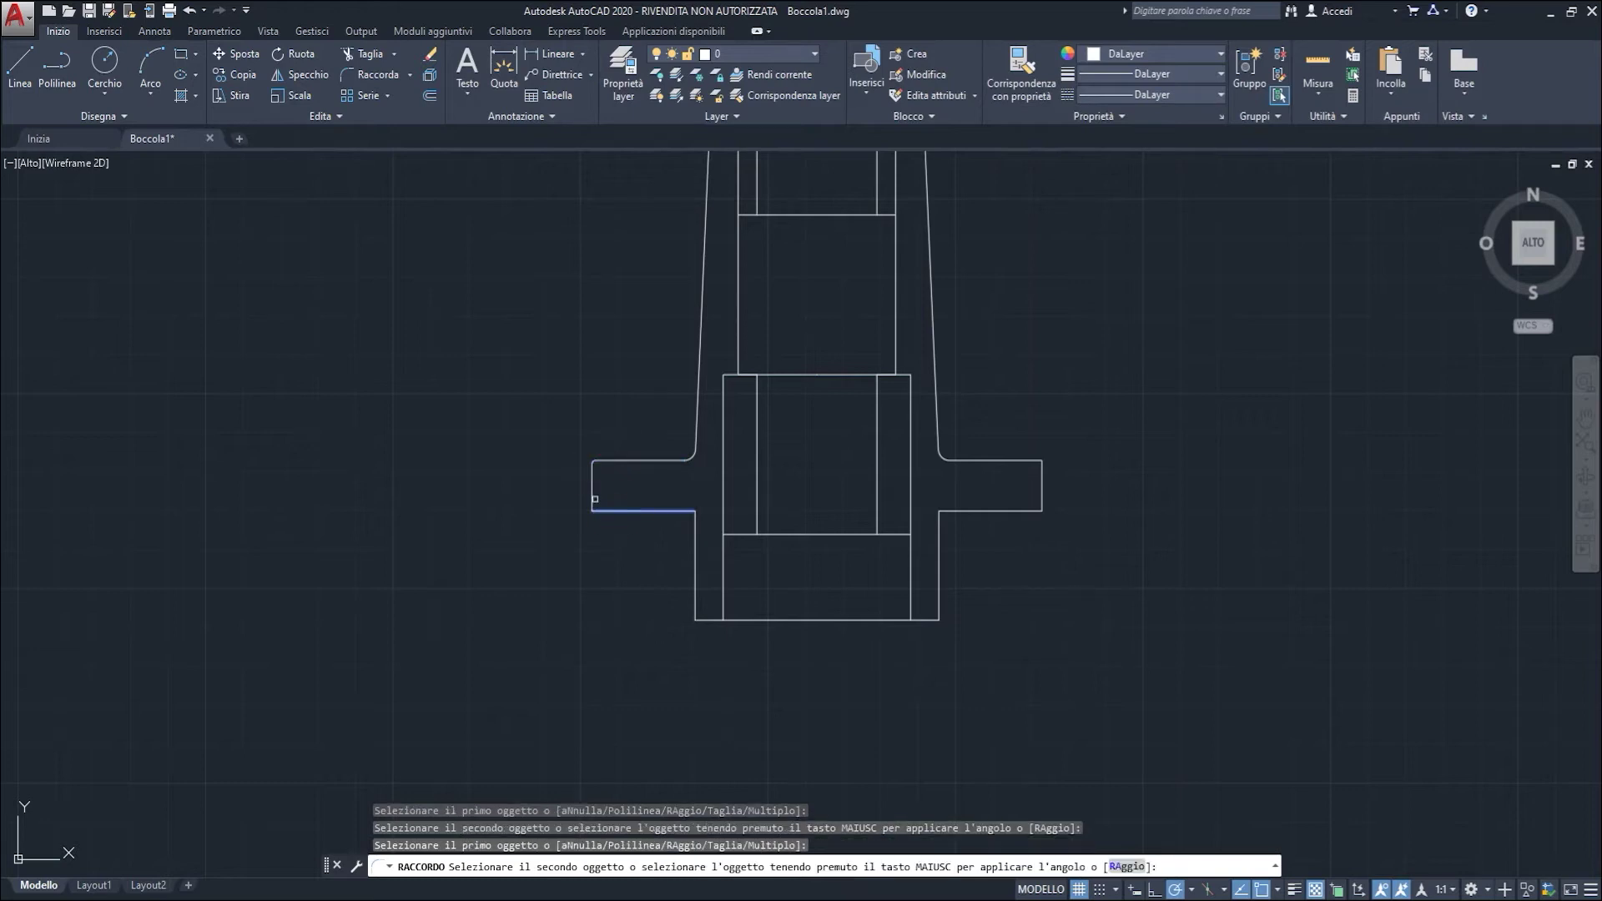
click(1030, 460)
click(1041, 485)
click(1025, 510)
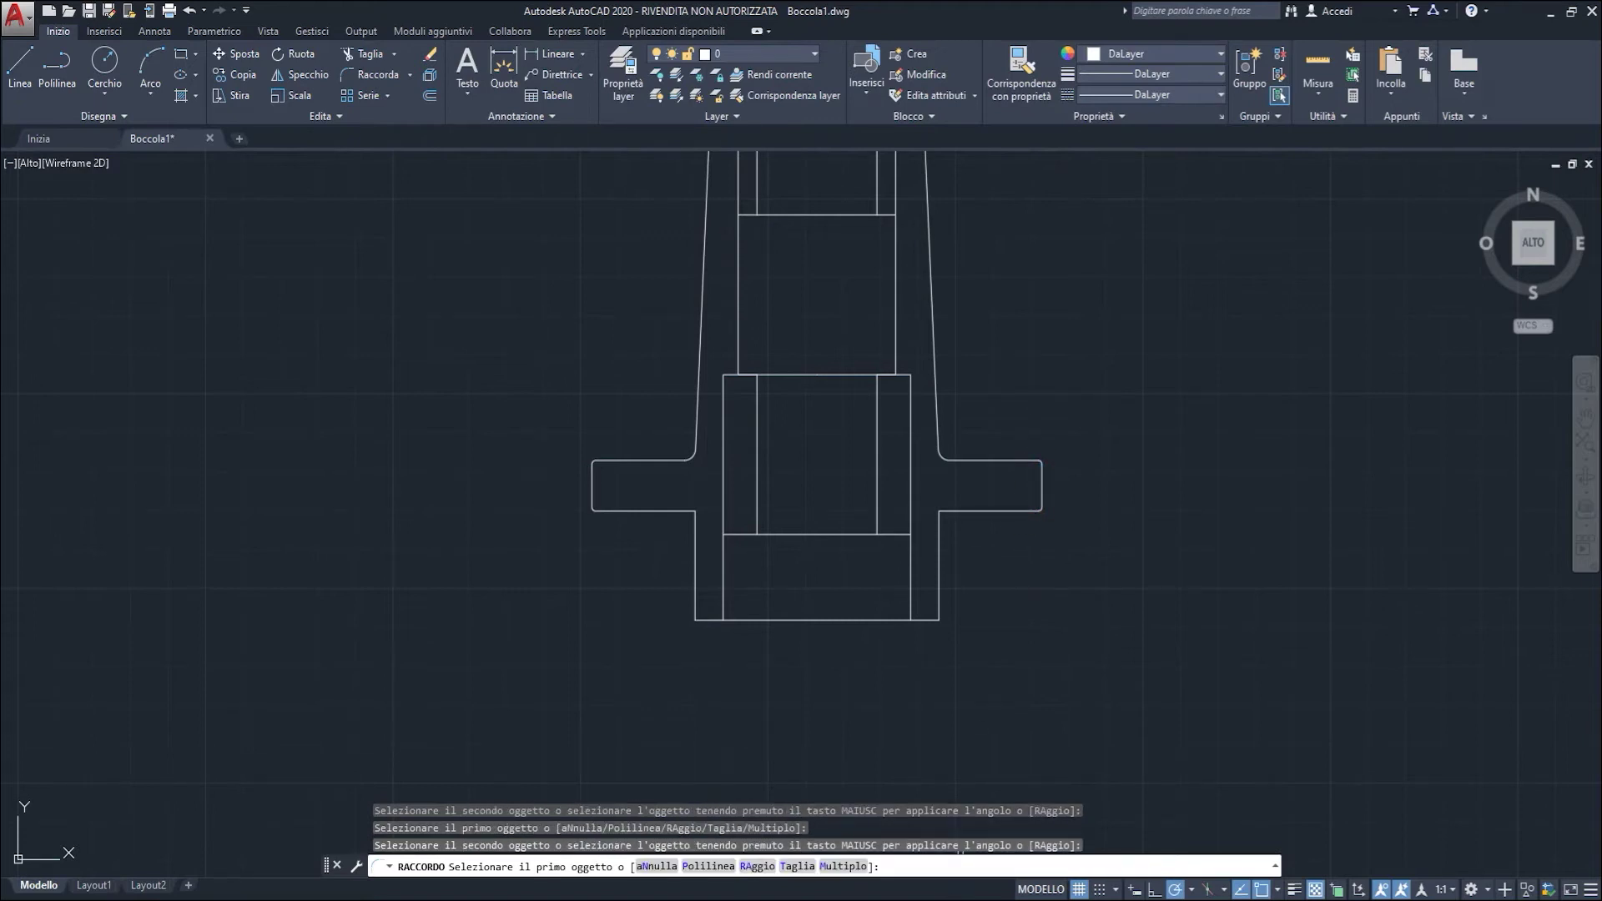
key(alt+Tab)
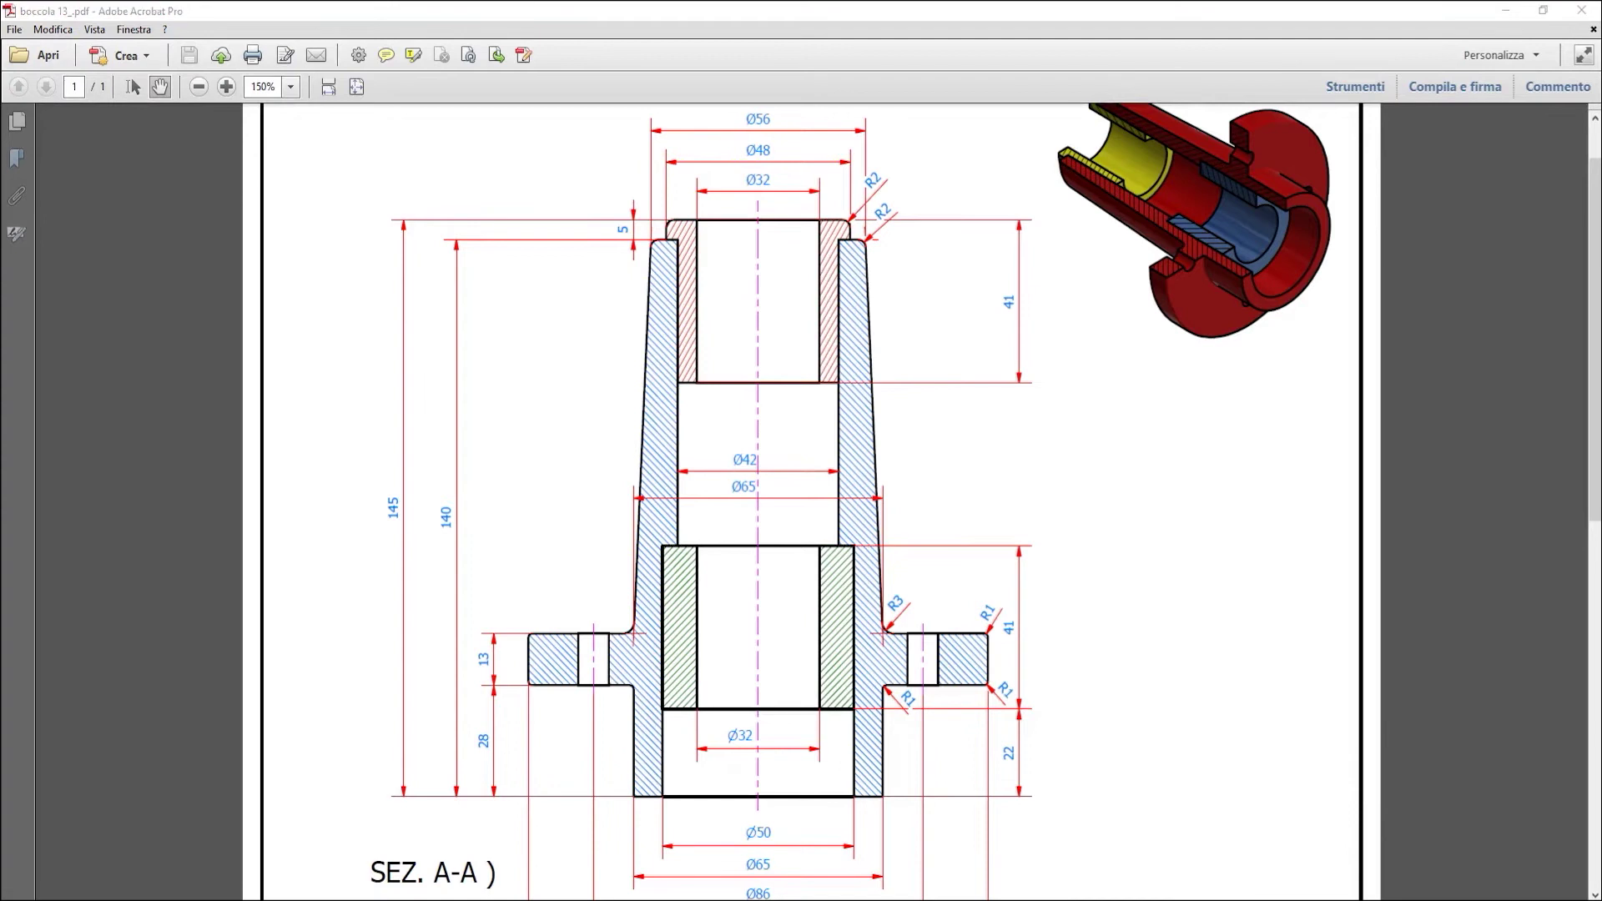
key(alt+Tab)
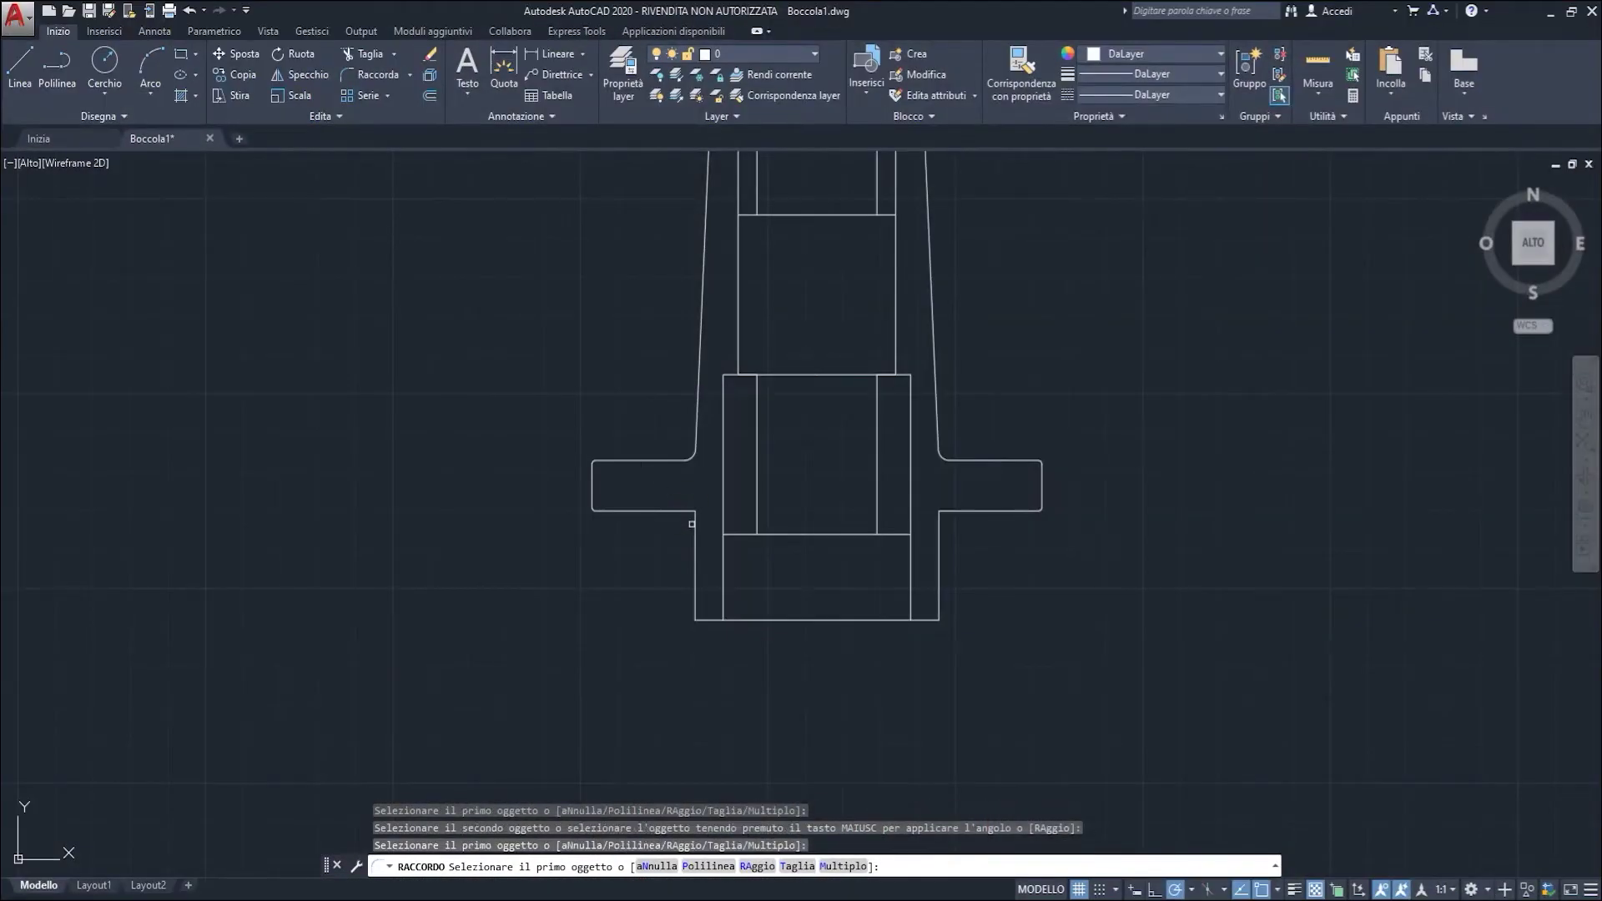
Step: Fillet both inner corners under the flanges where they meet the hub, then exit the fillet command
click(694, 525)
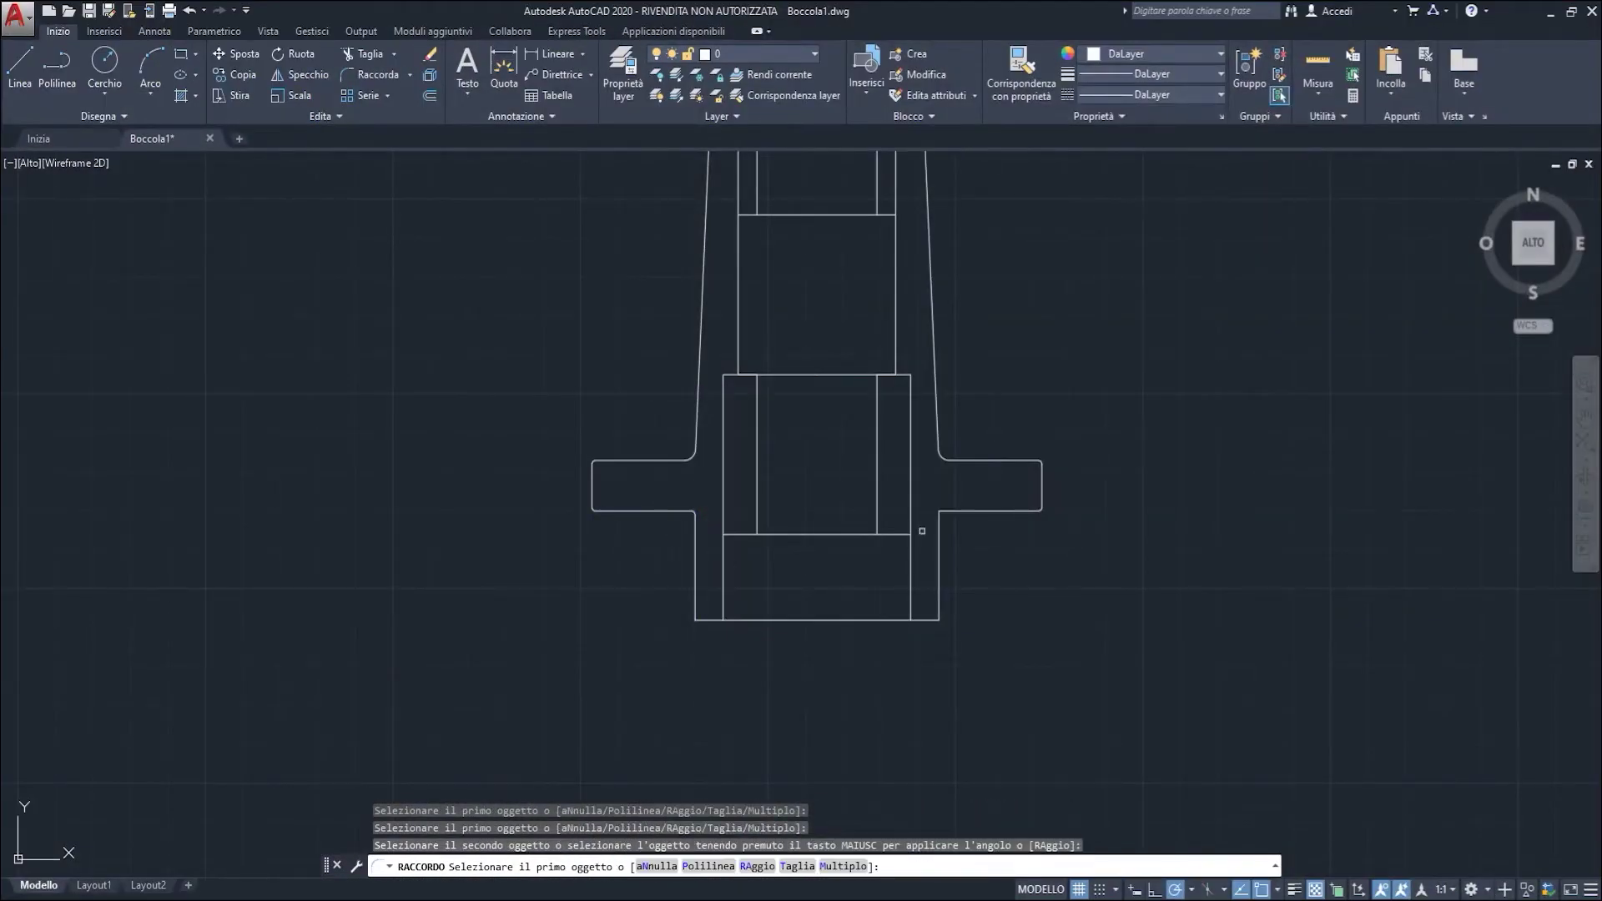
click(939, 526)
scroll(1027, 512, down, 2)
key(Escape)
scroll(1035, 471, up, 2)
middle_drag(1035, 472, 963, 540)
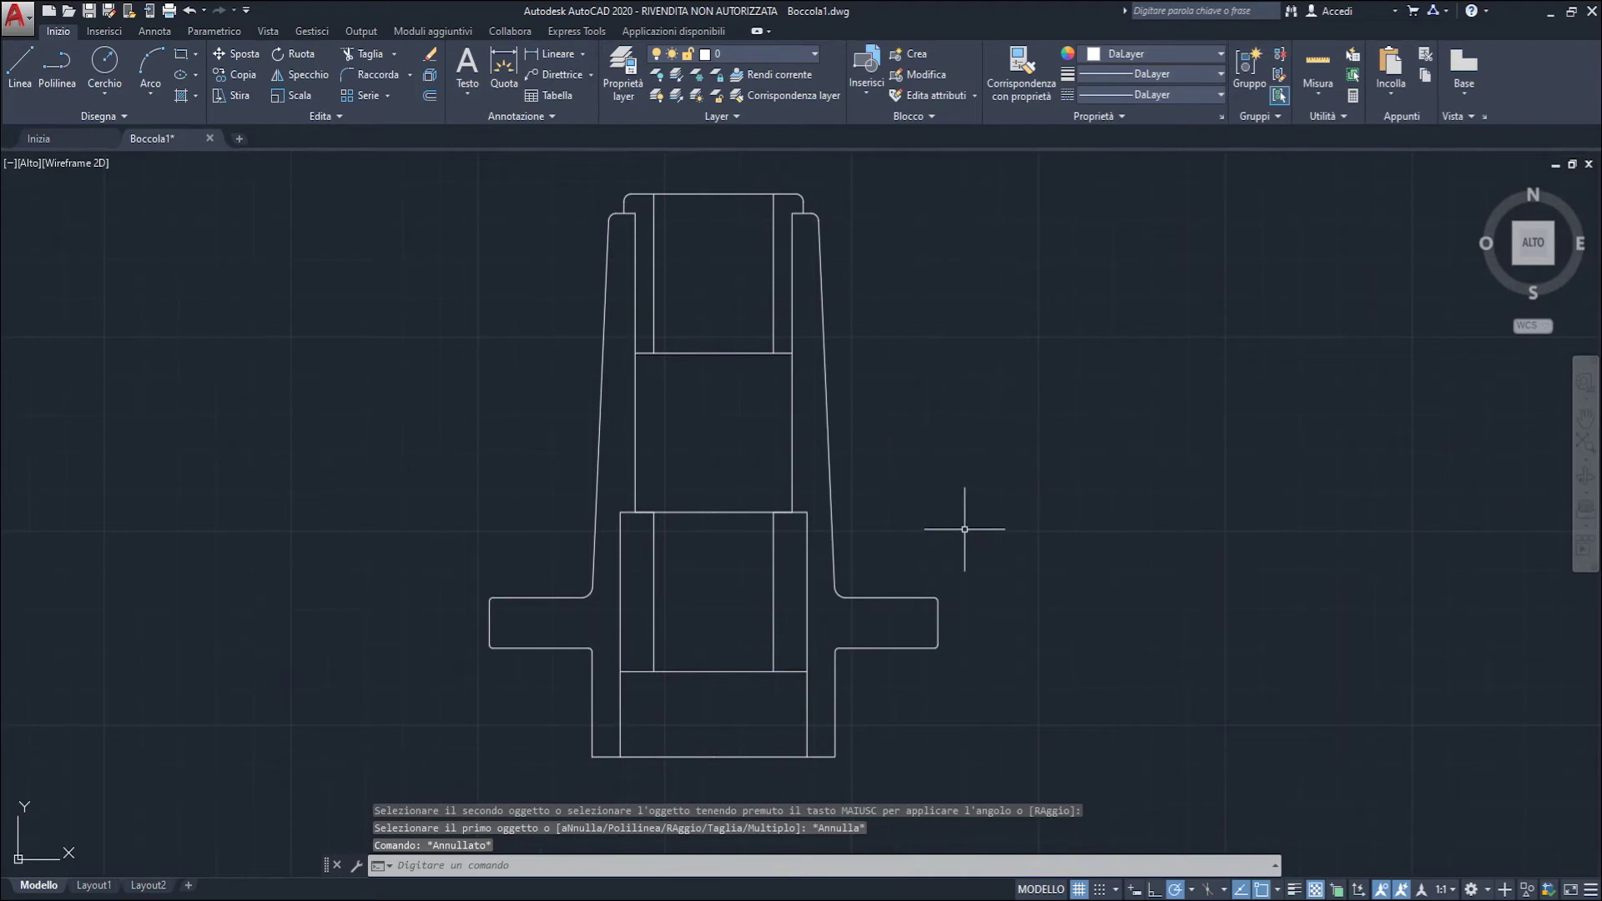
Step: Re-centre the bushing outline and expand the Hatch split-button in the Draw panel
middle_drag(963, 523, 945, 509)
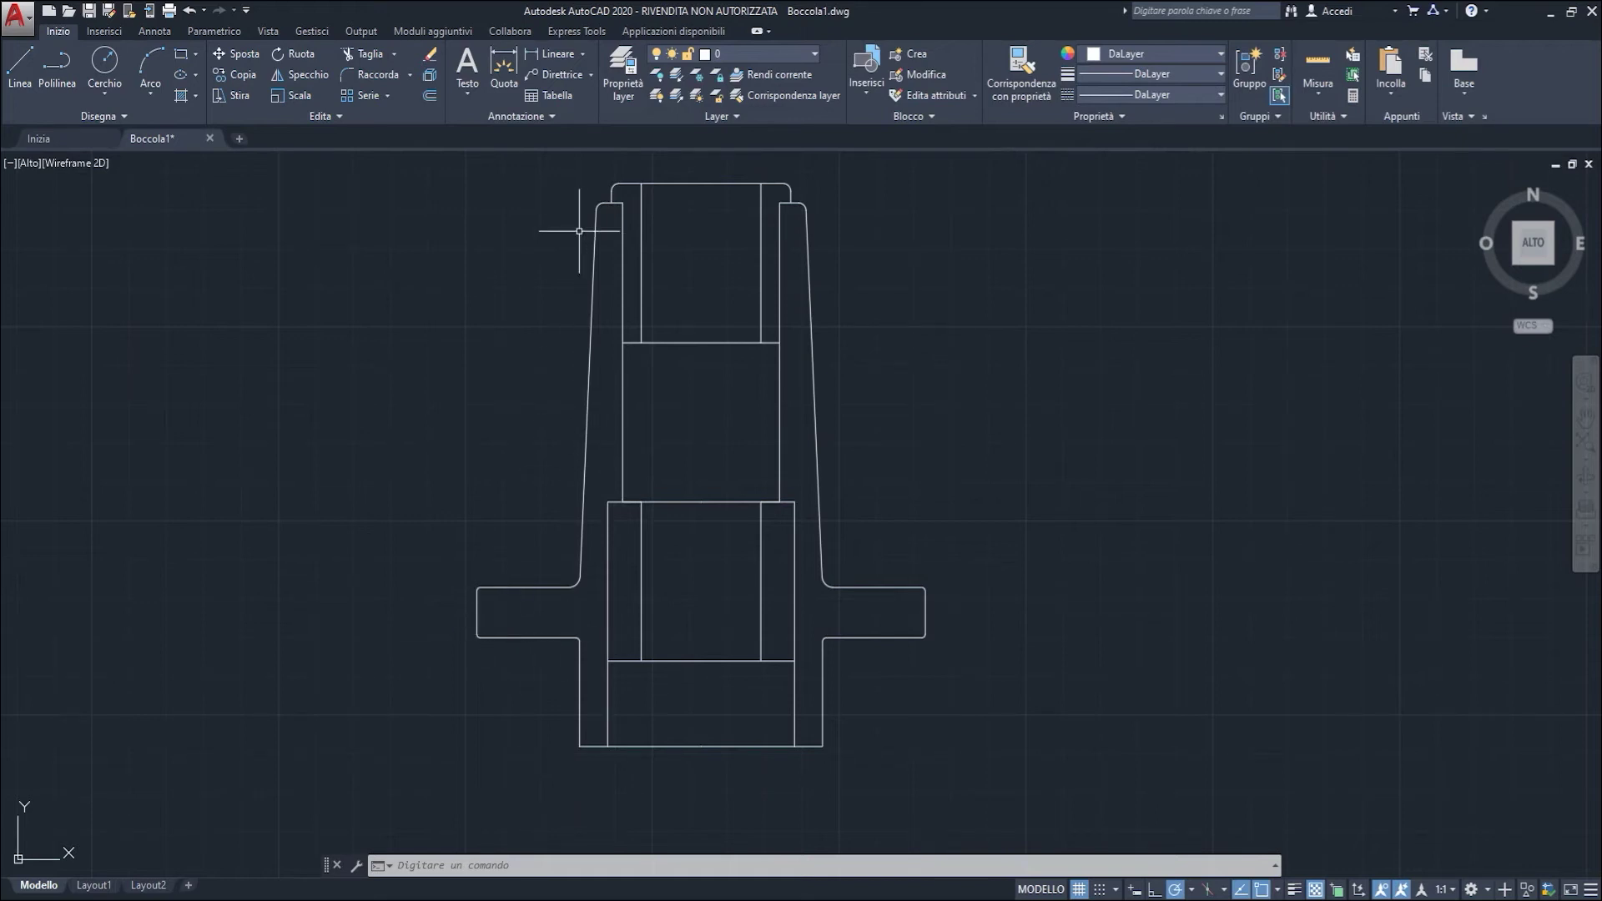
middle_drag(575, 225, 552, 229)
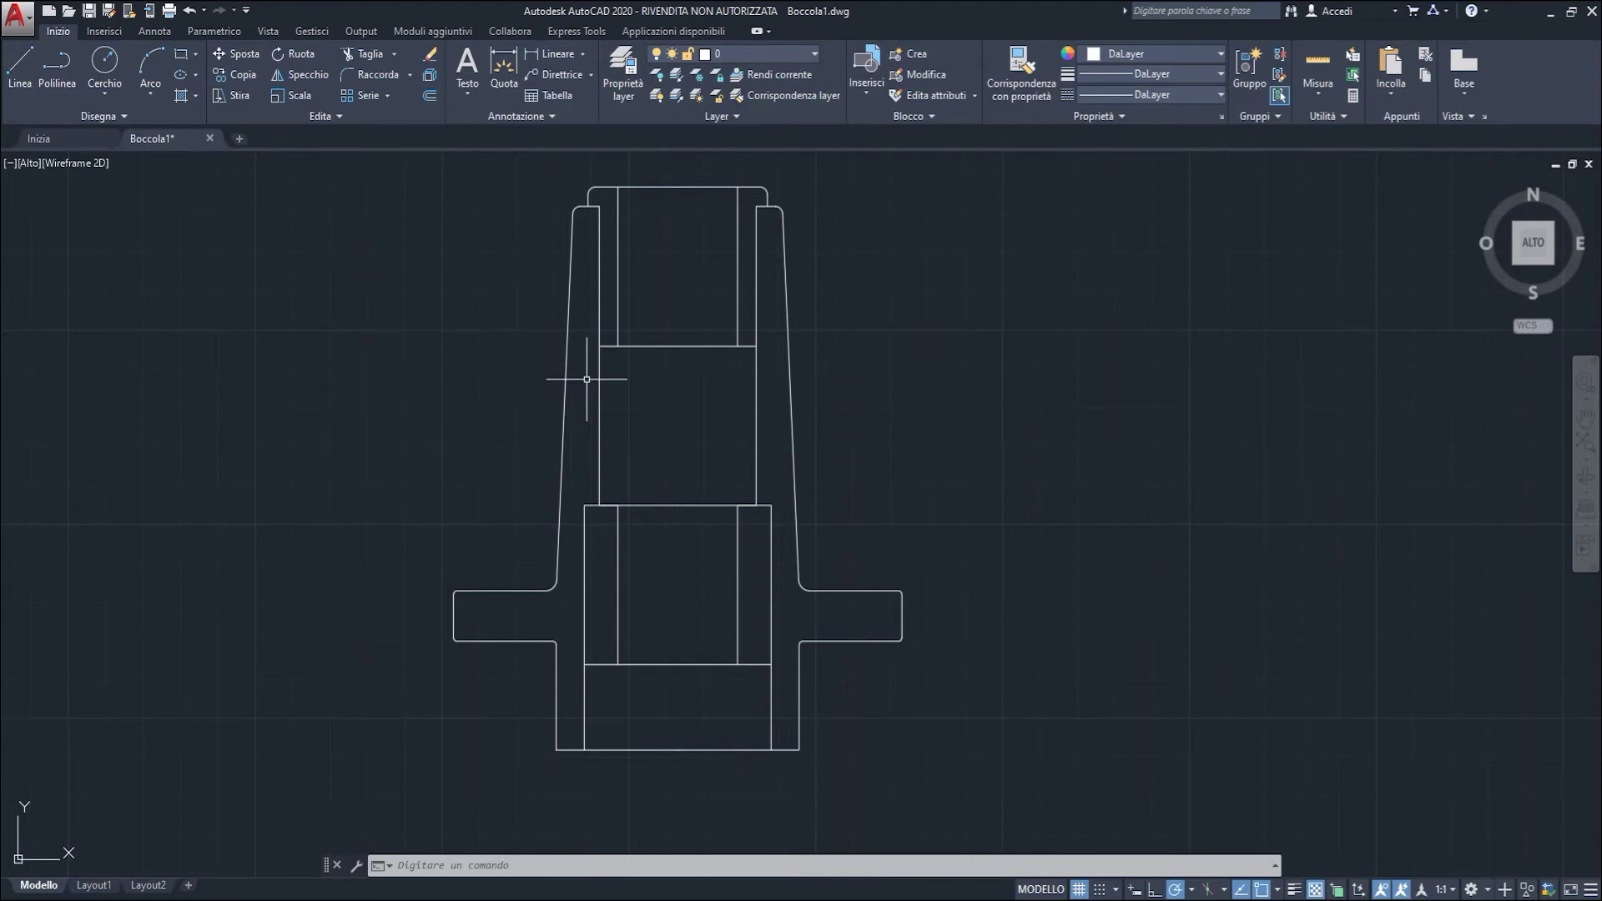
middle_drag(487, 354, 518, 333)
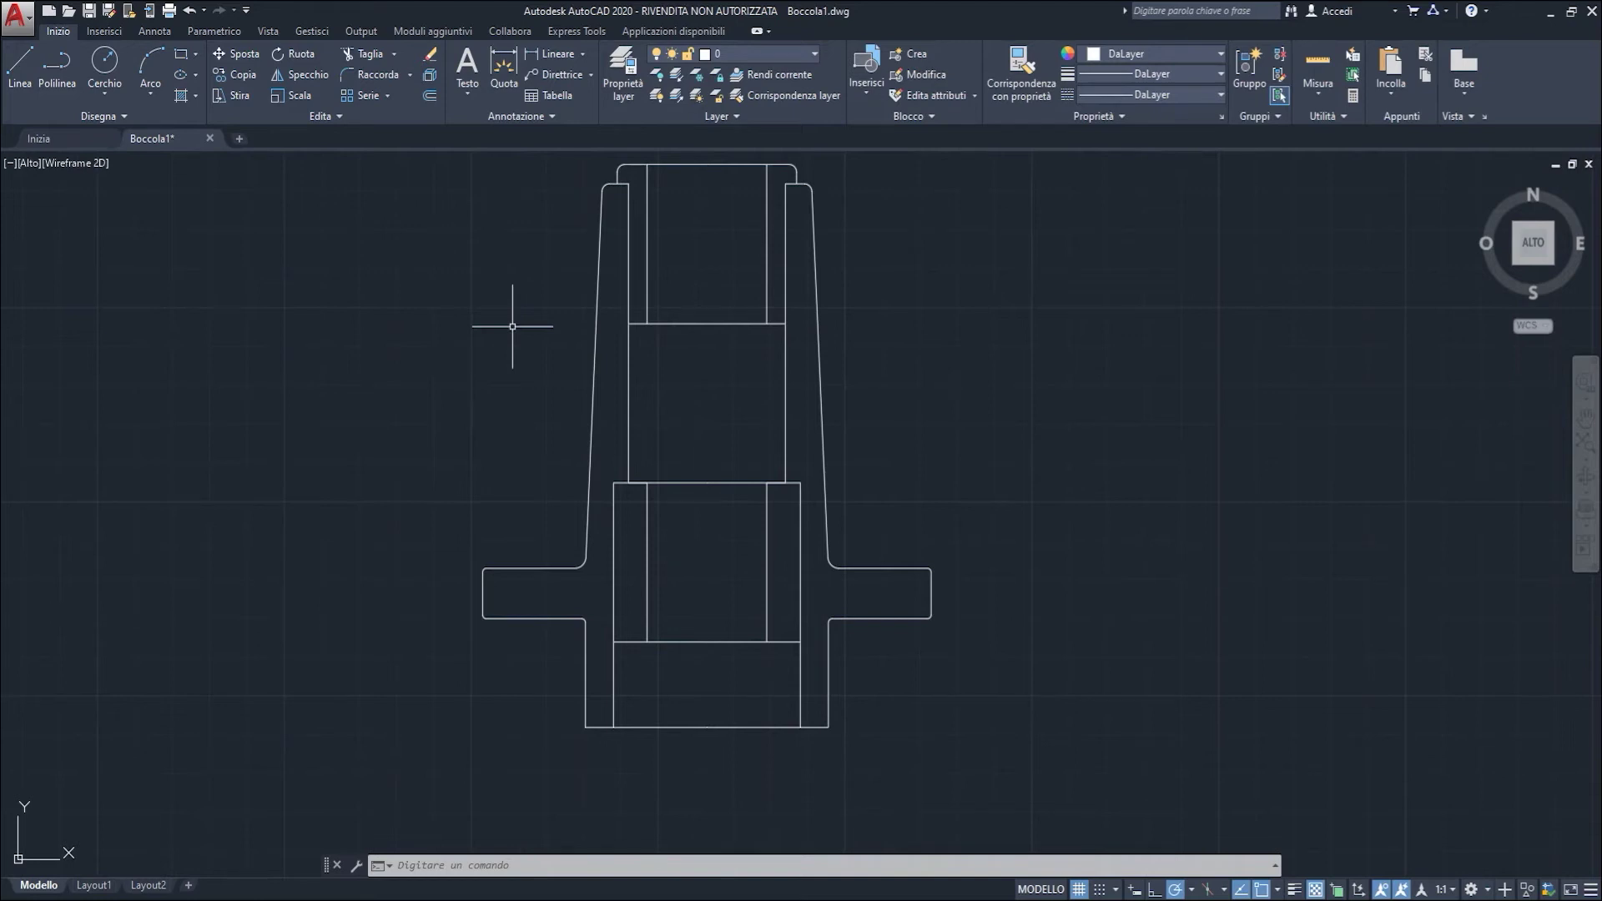
key(Escape)
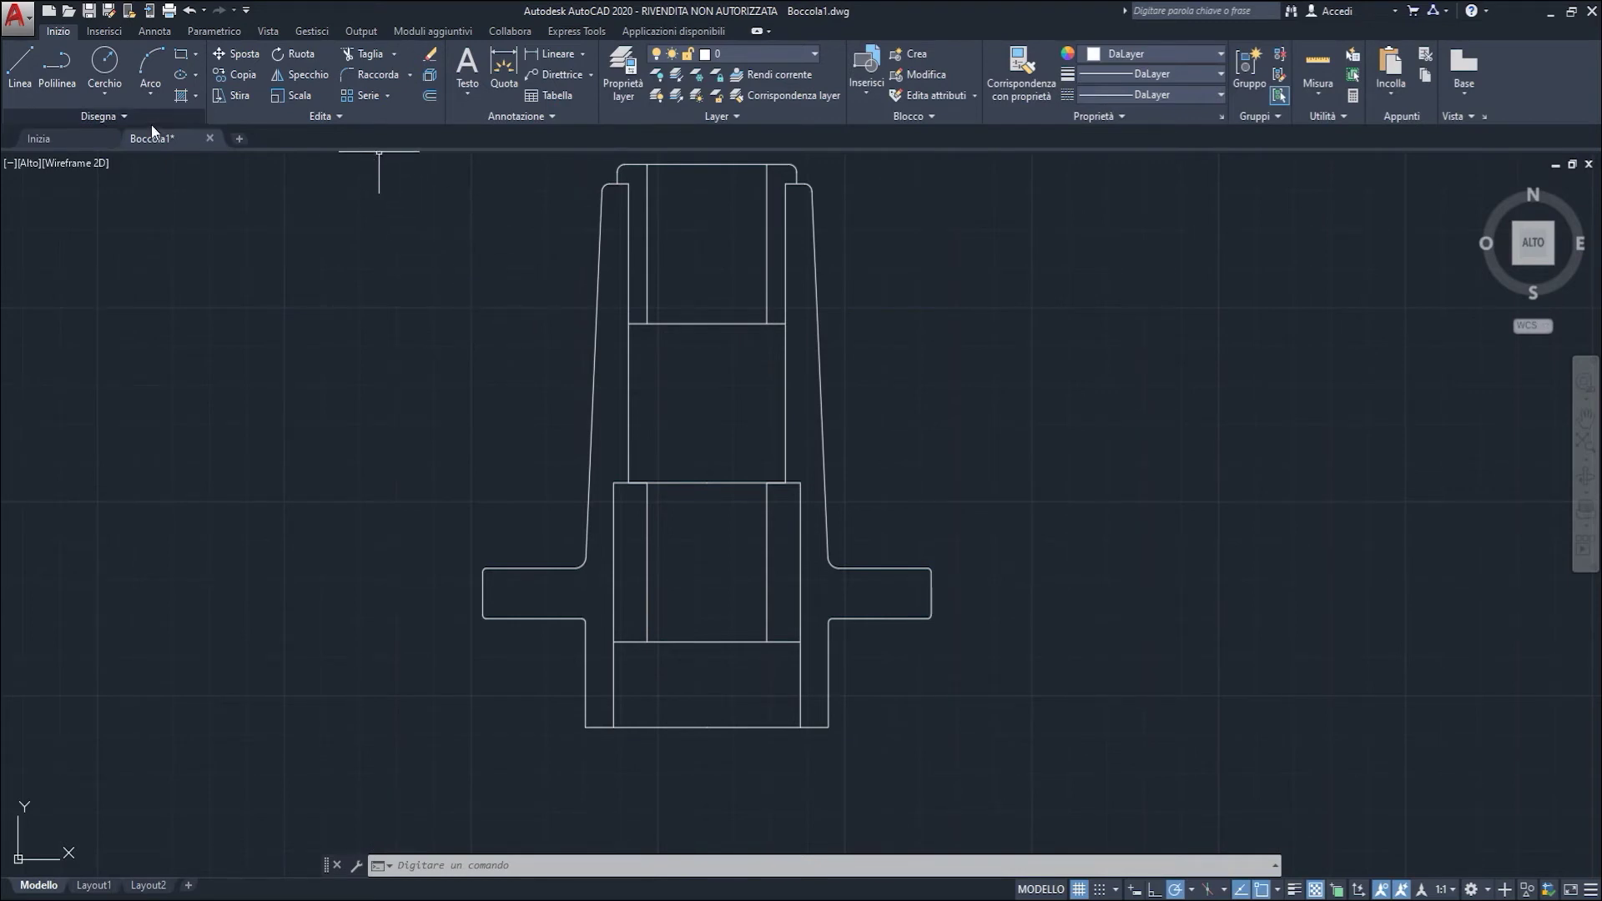
click(194, 94)
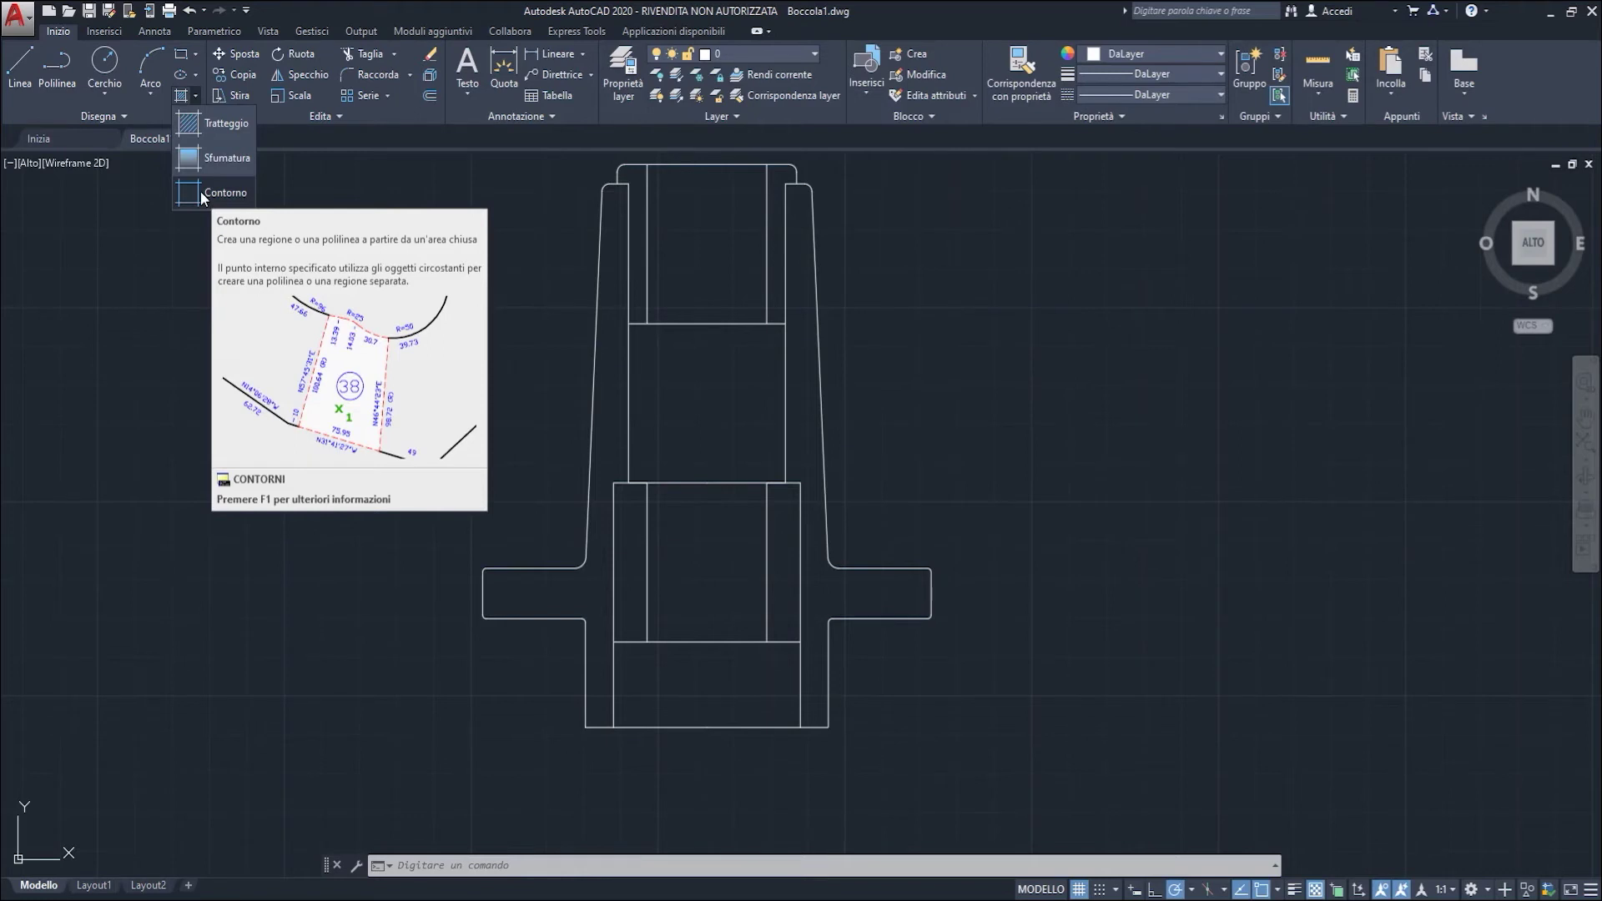
Step: Use Boundary with object type Region to make a region from the left wall-and-flange area
click(202, 197)
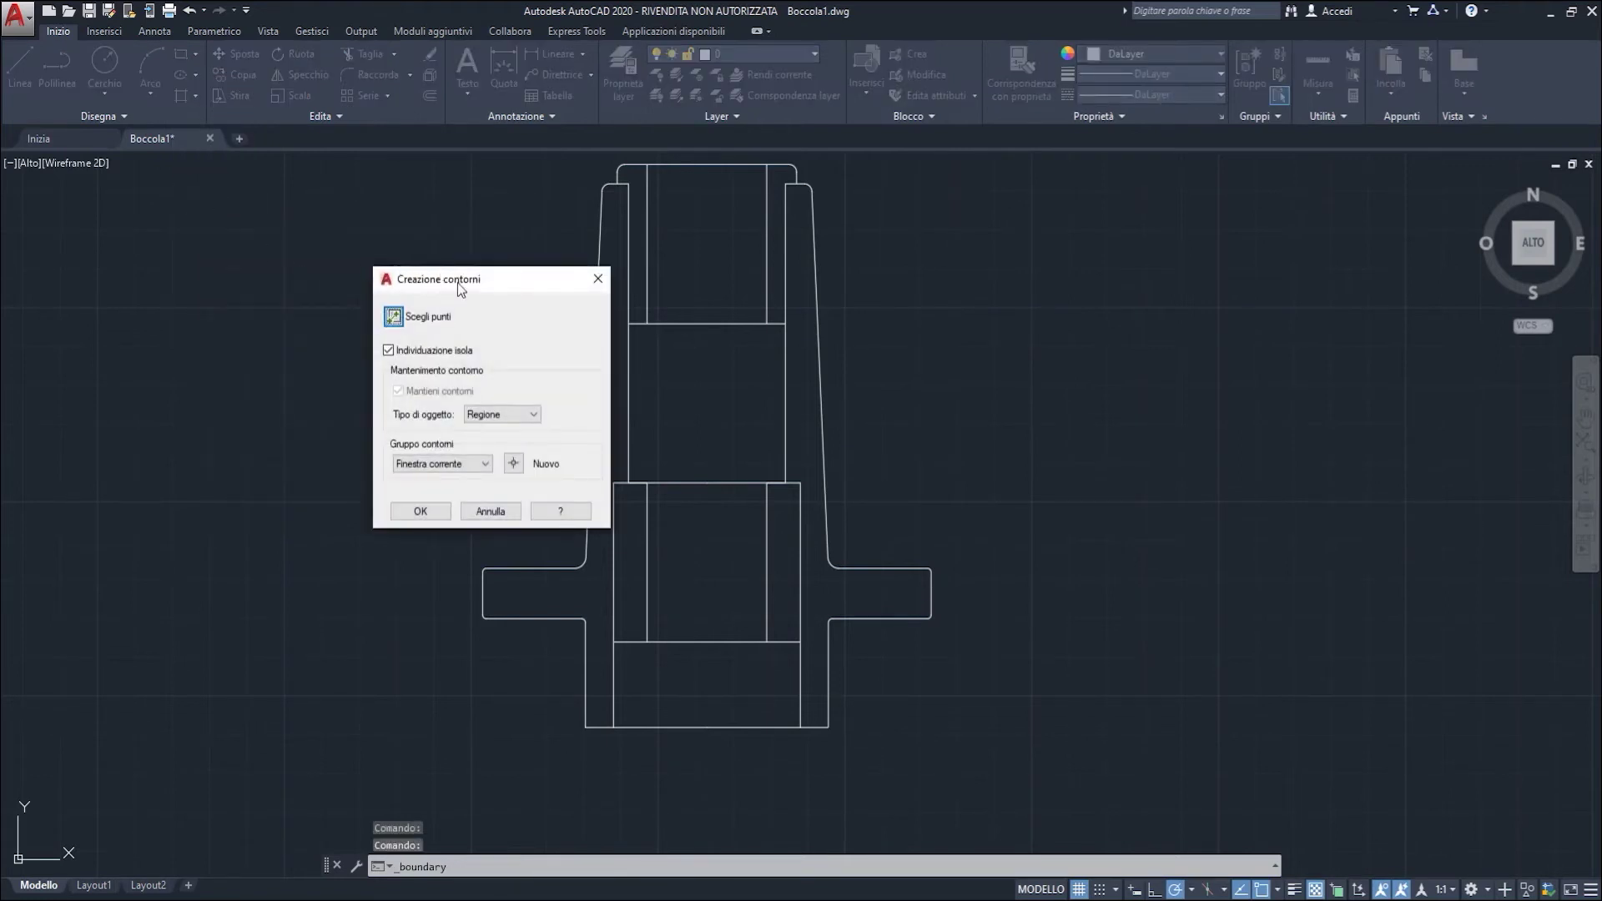
click(454, 276)
drag(374, 228, 324, 215)
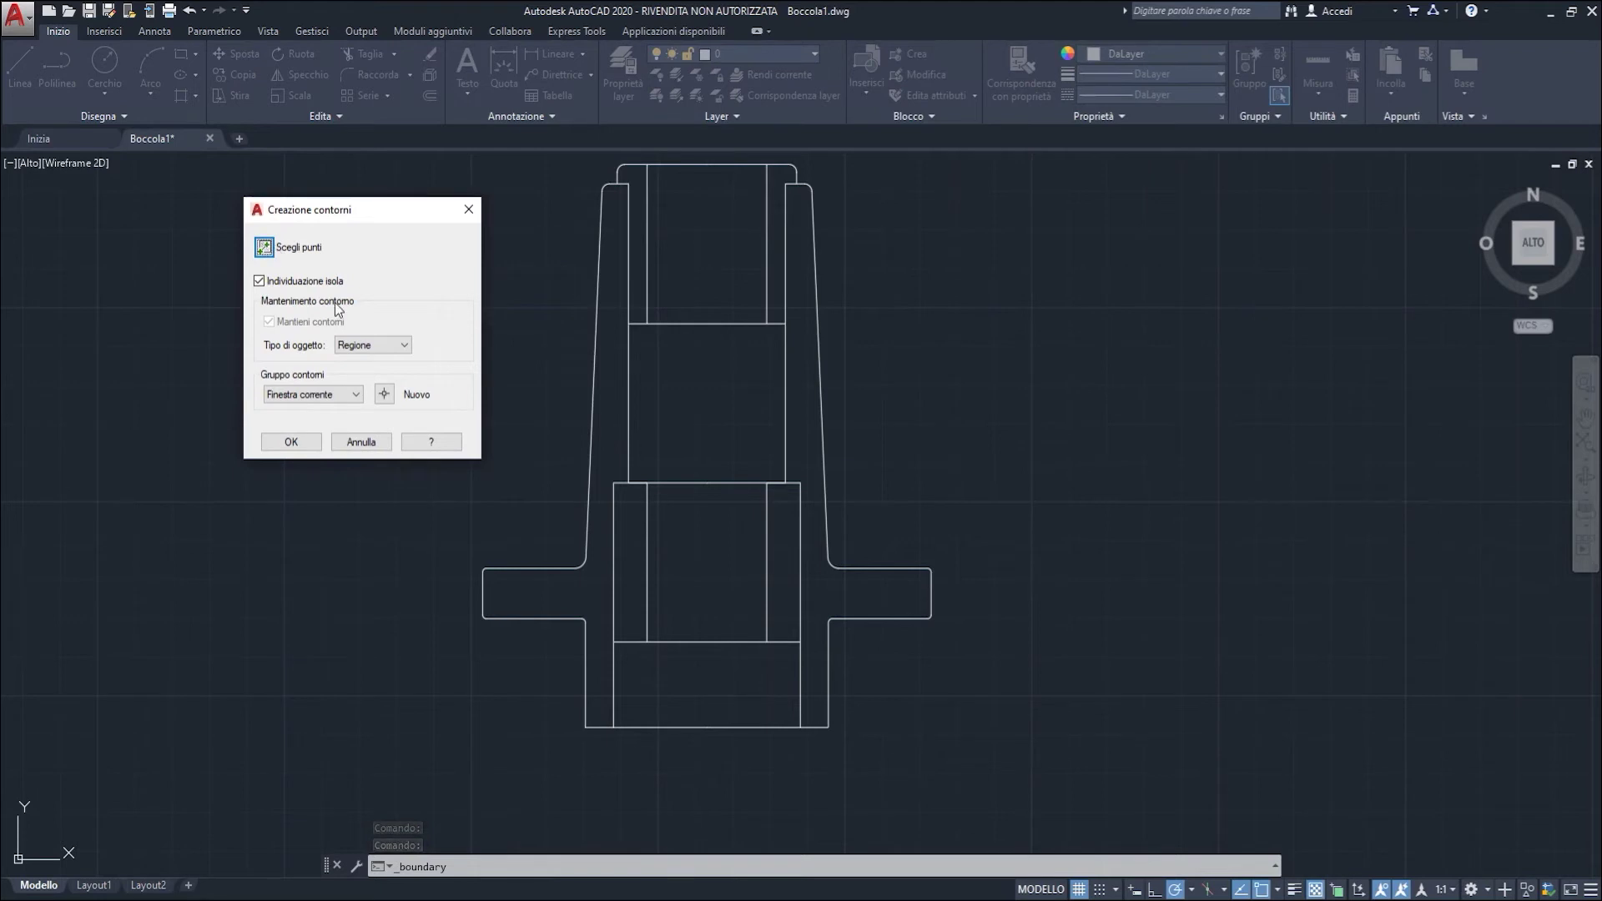
click(380, 347)
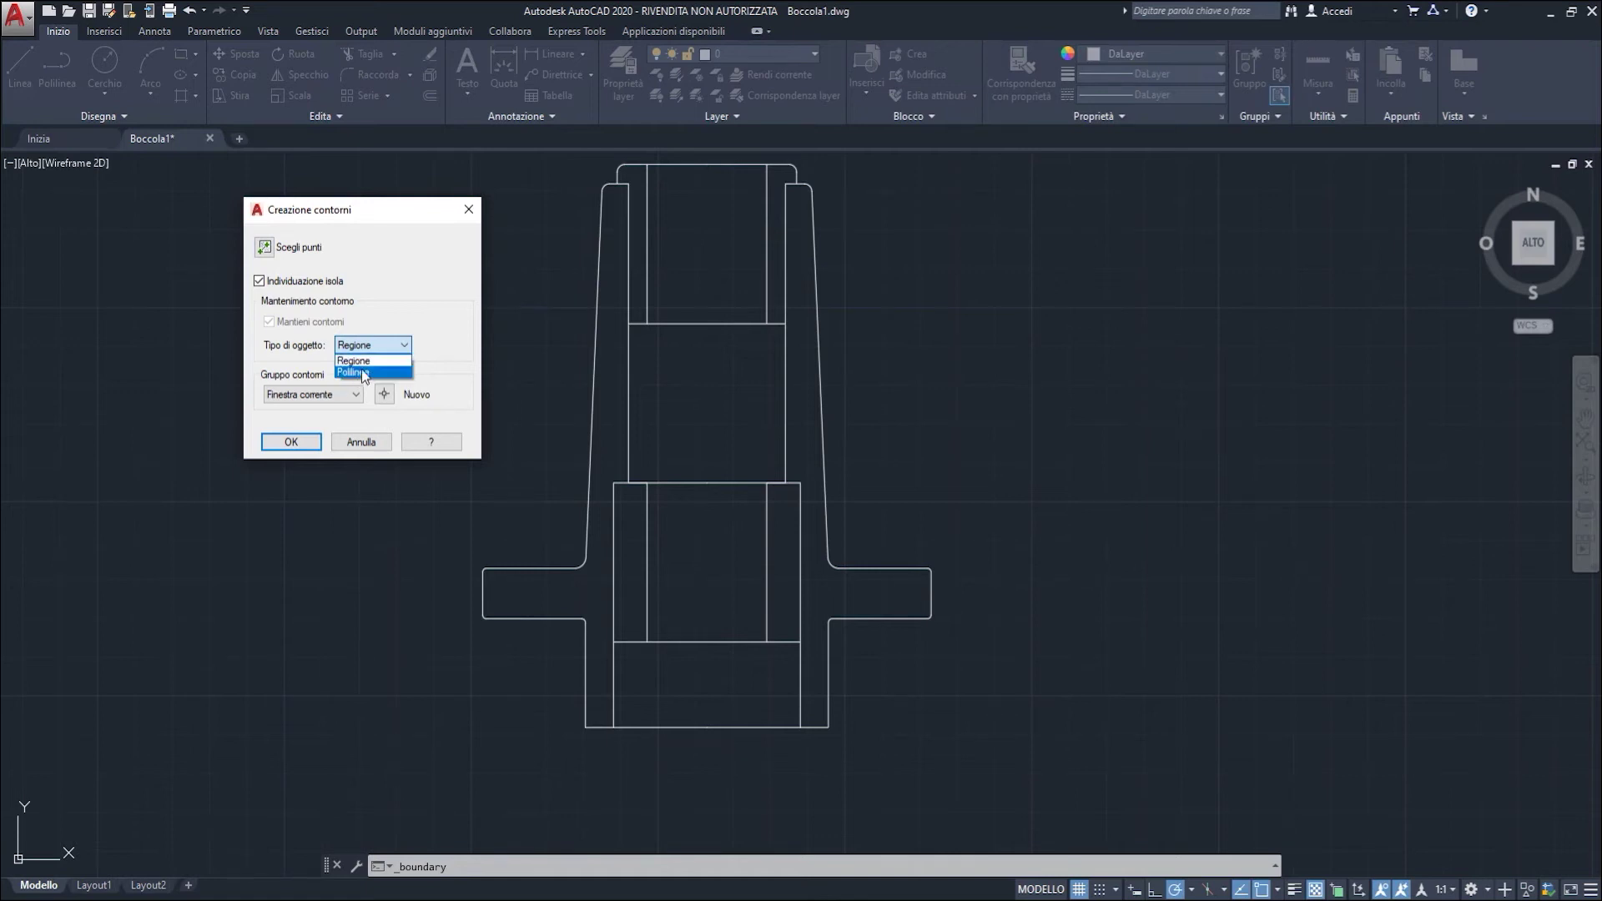
click(358, 362)
click(265, 247)
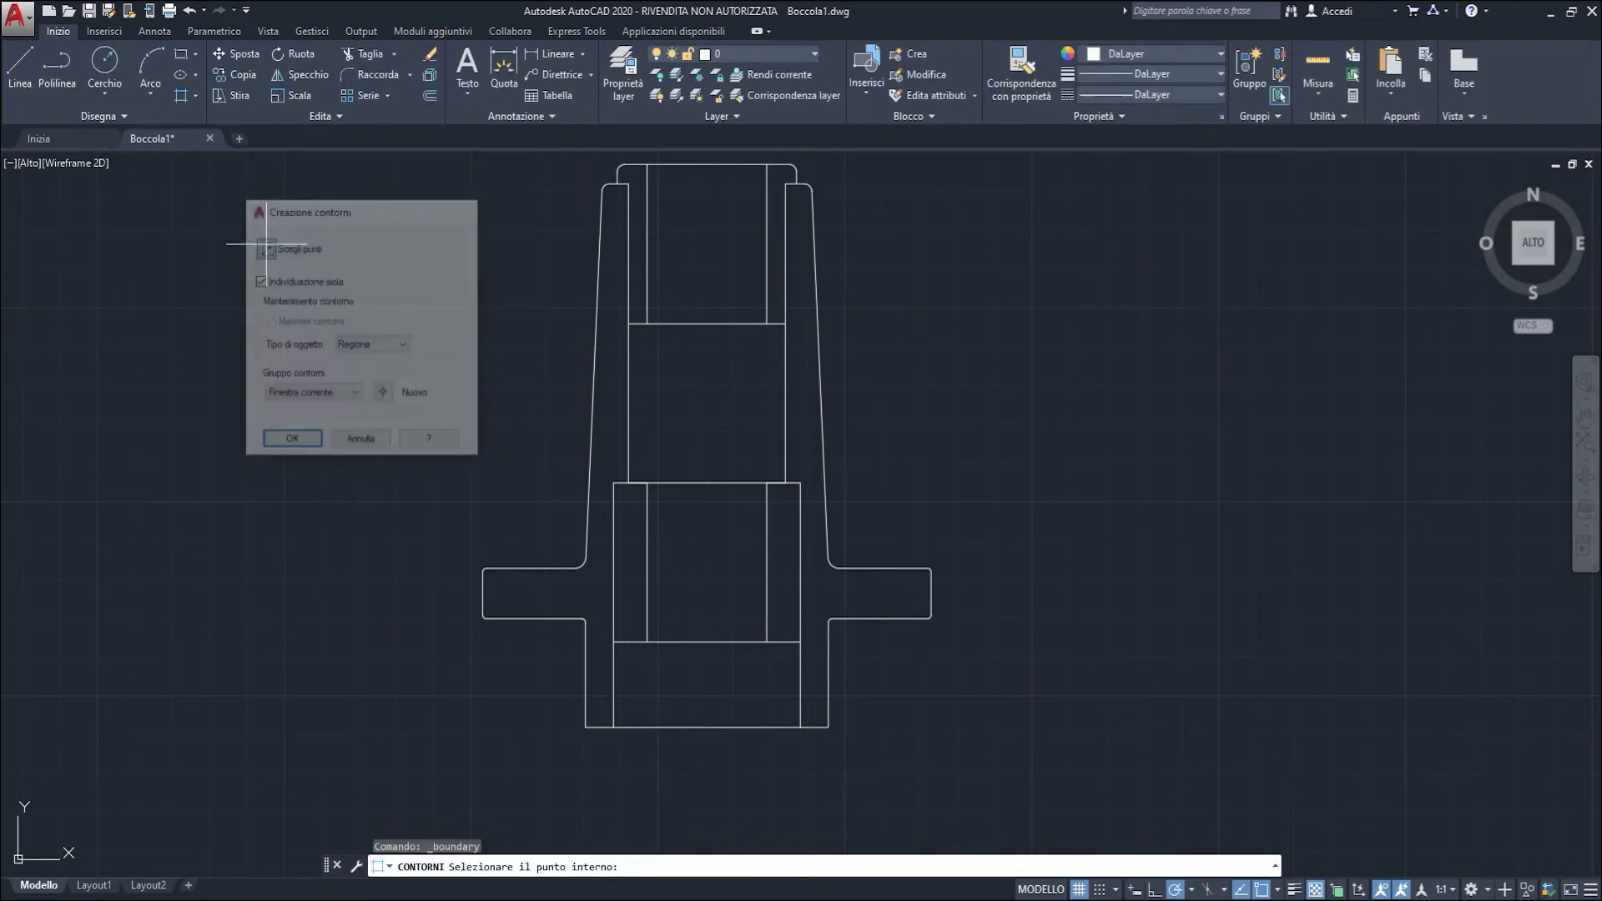
click(611, 437)
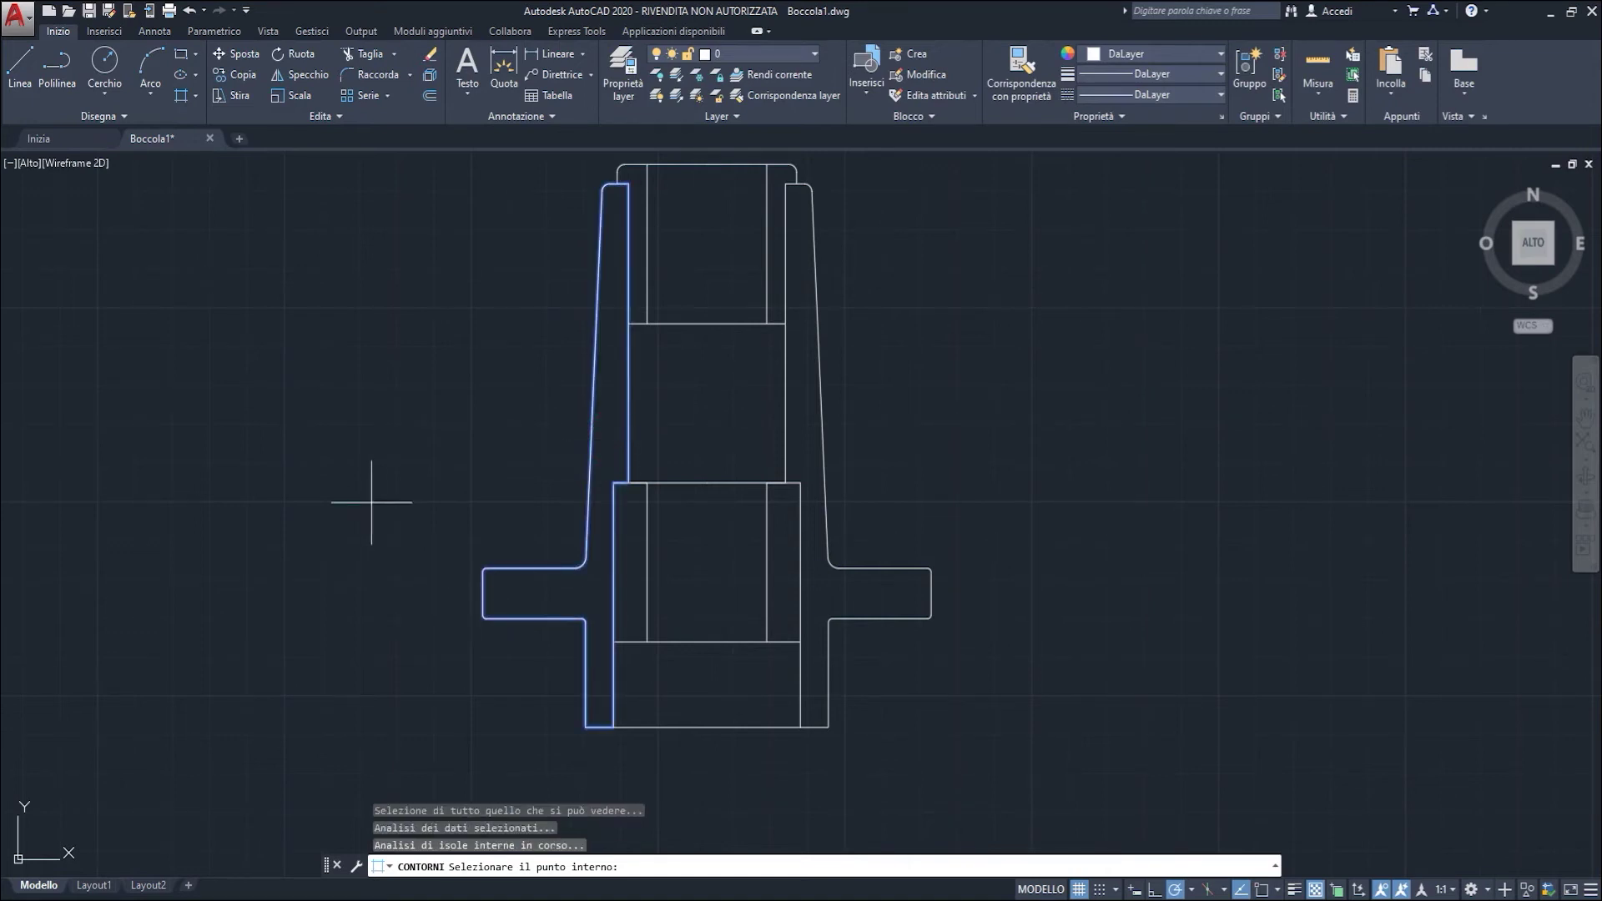
key(Return)
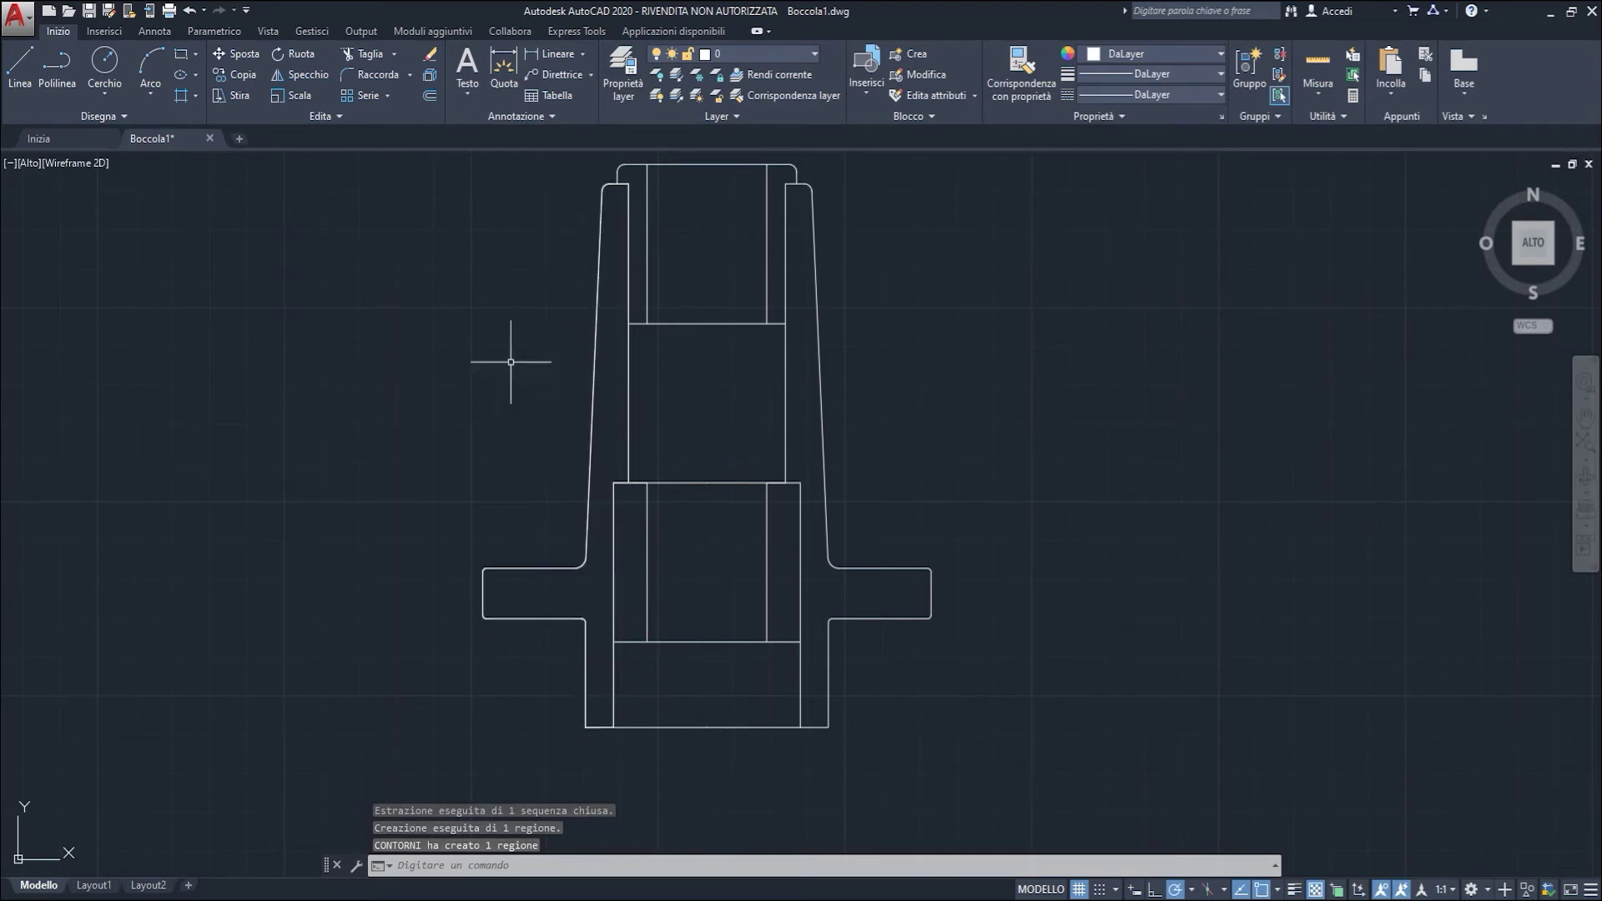
Step: Switch the viewport to the Realistic visual style and turn off the grid
click(72, 163)
click(144, 262)
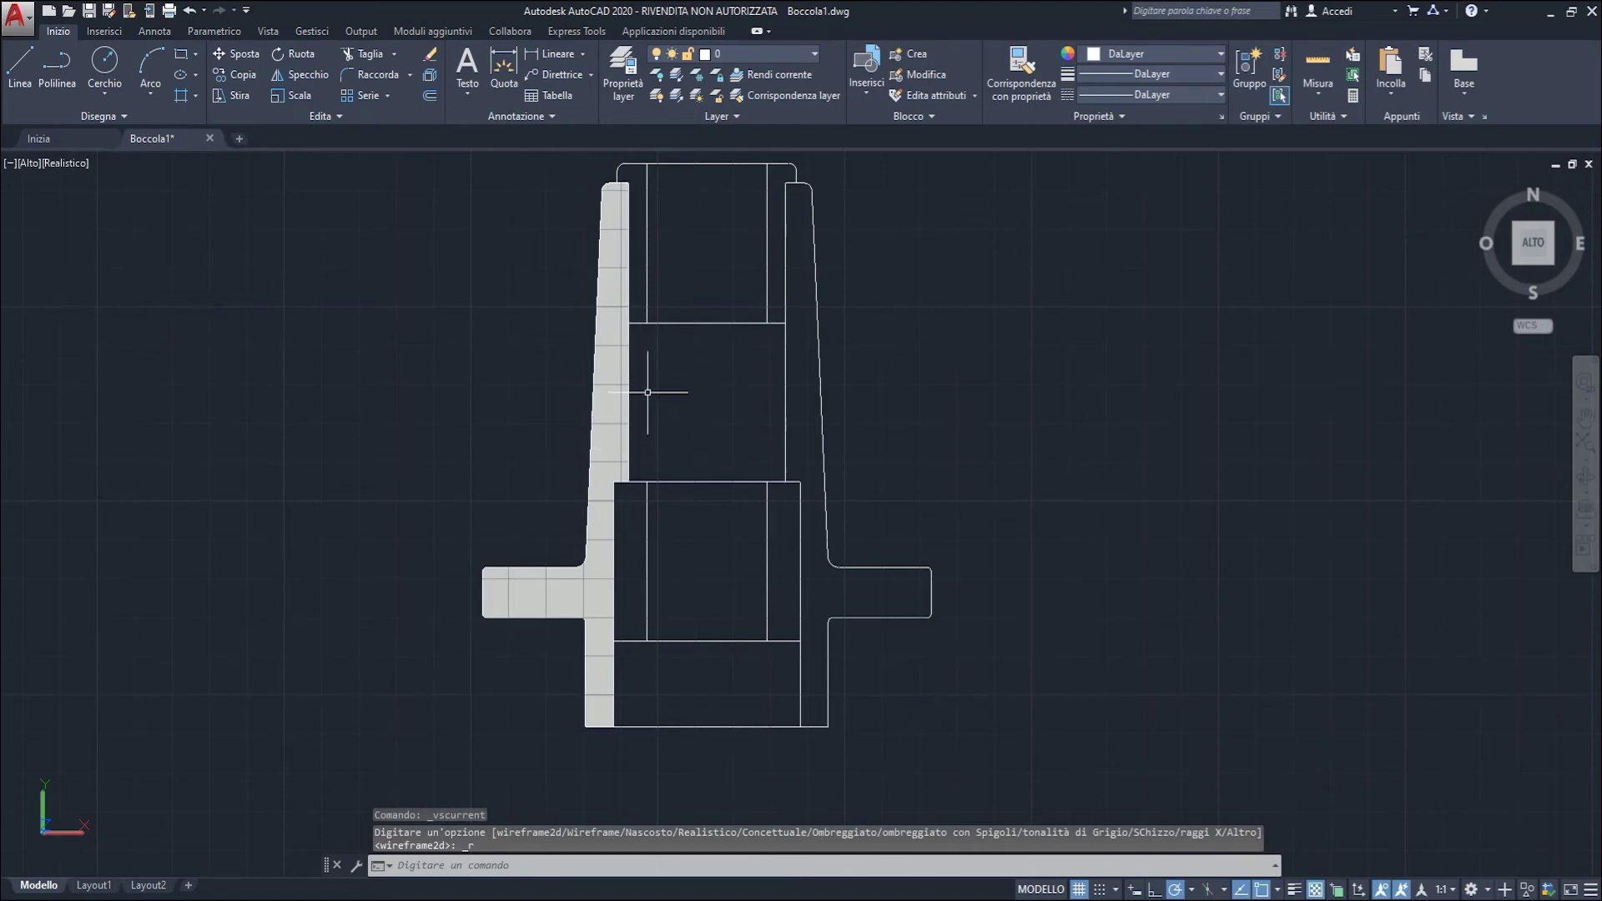
click(1079, 890)
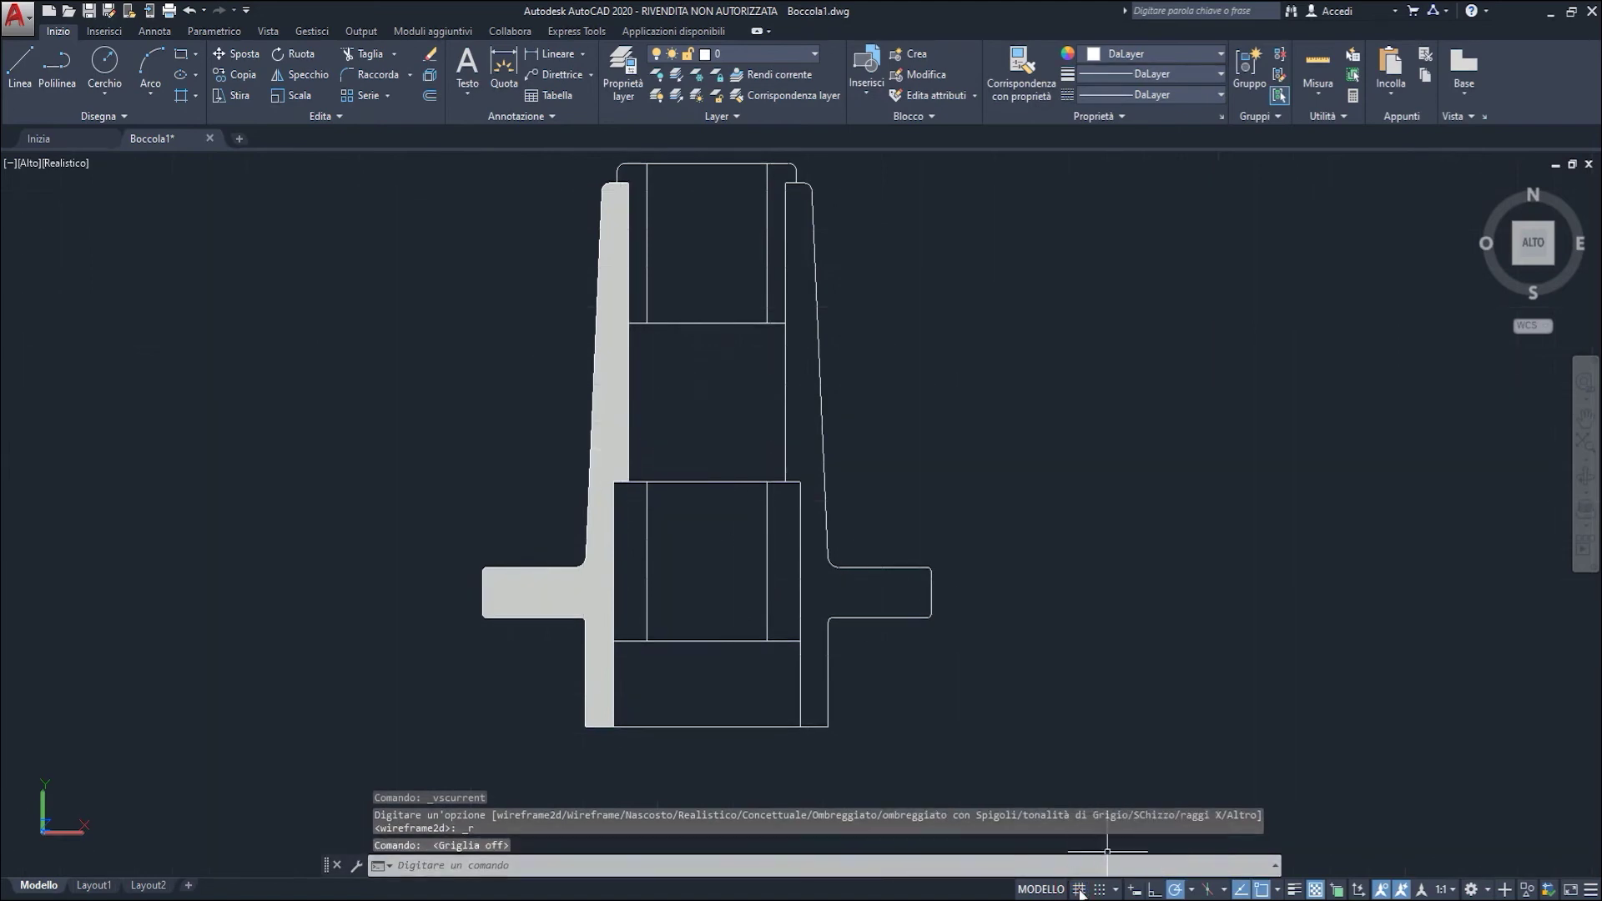
middle_drag(762, 423, 762, 431)
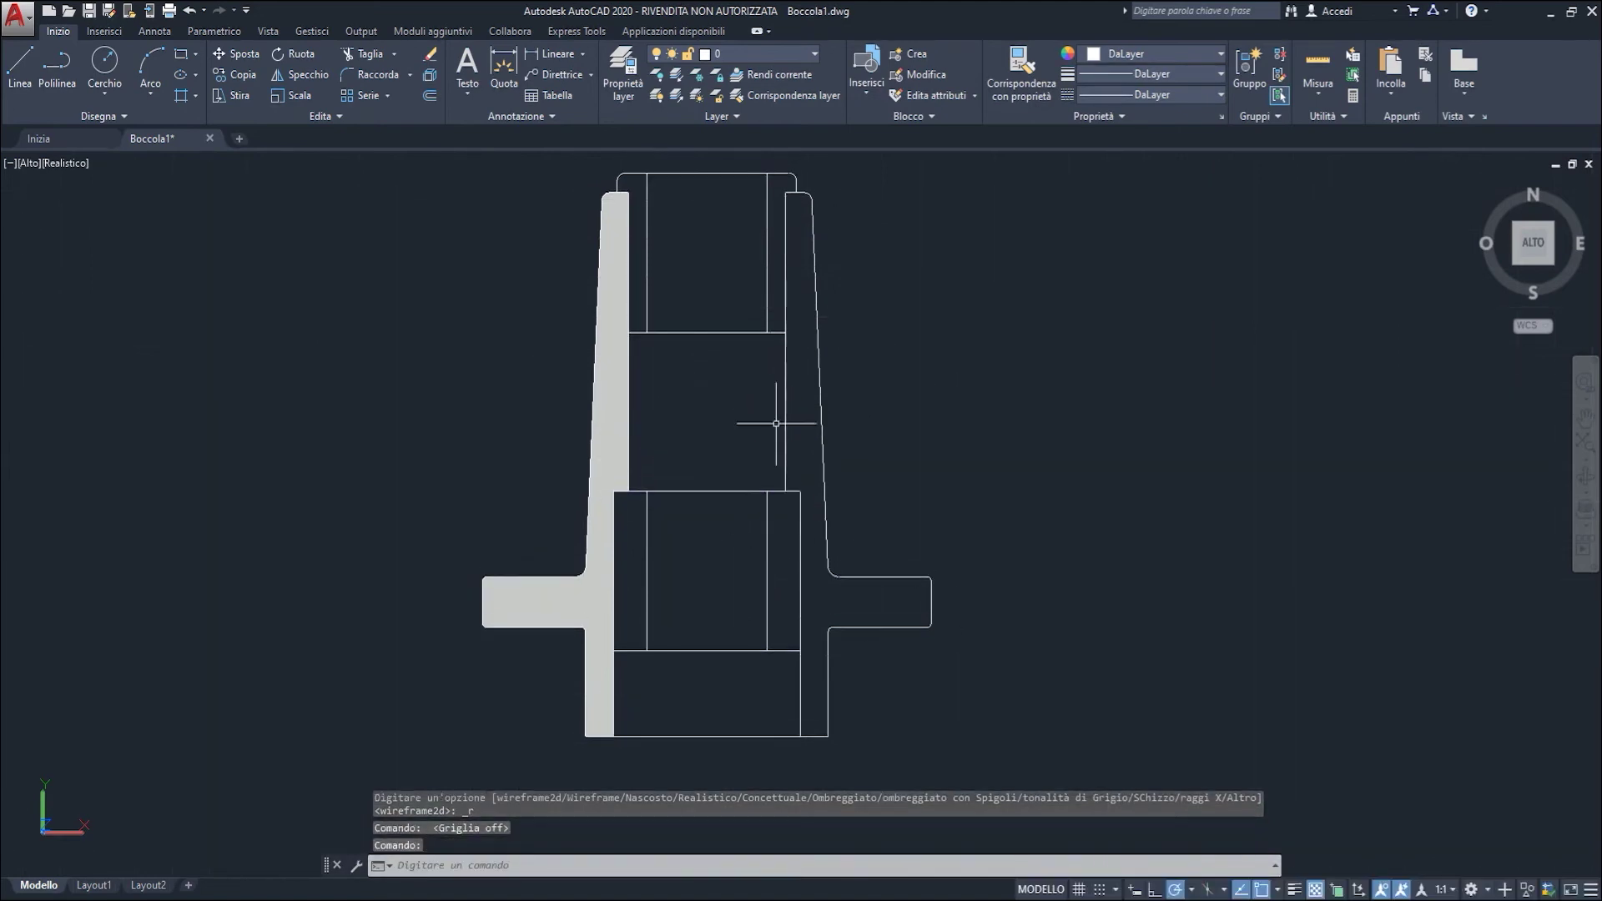
Step: Colour the left-wall region red
click(624, 435)
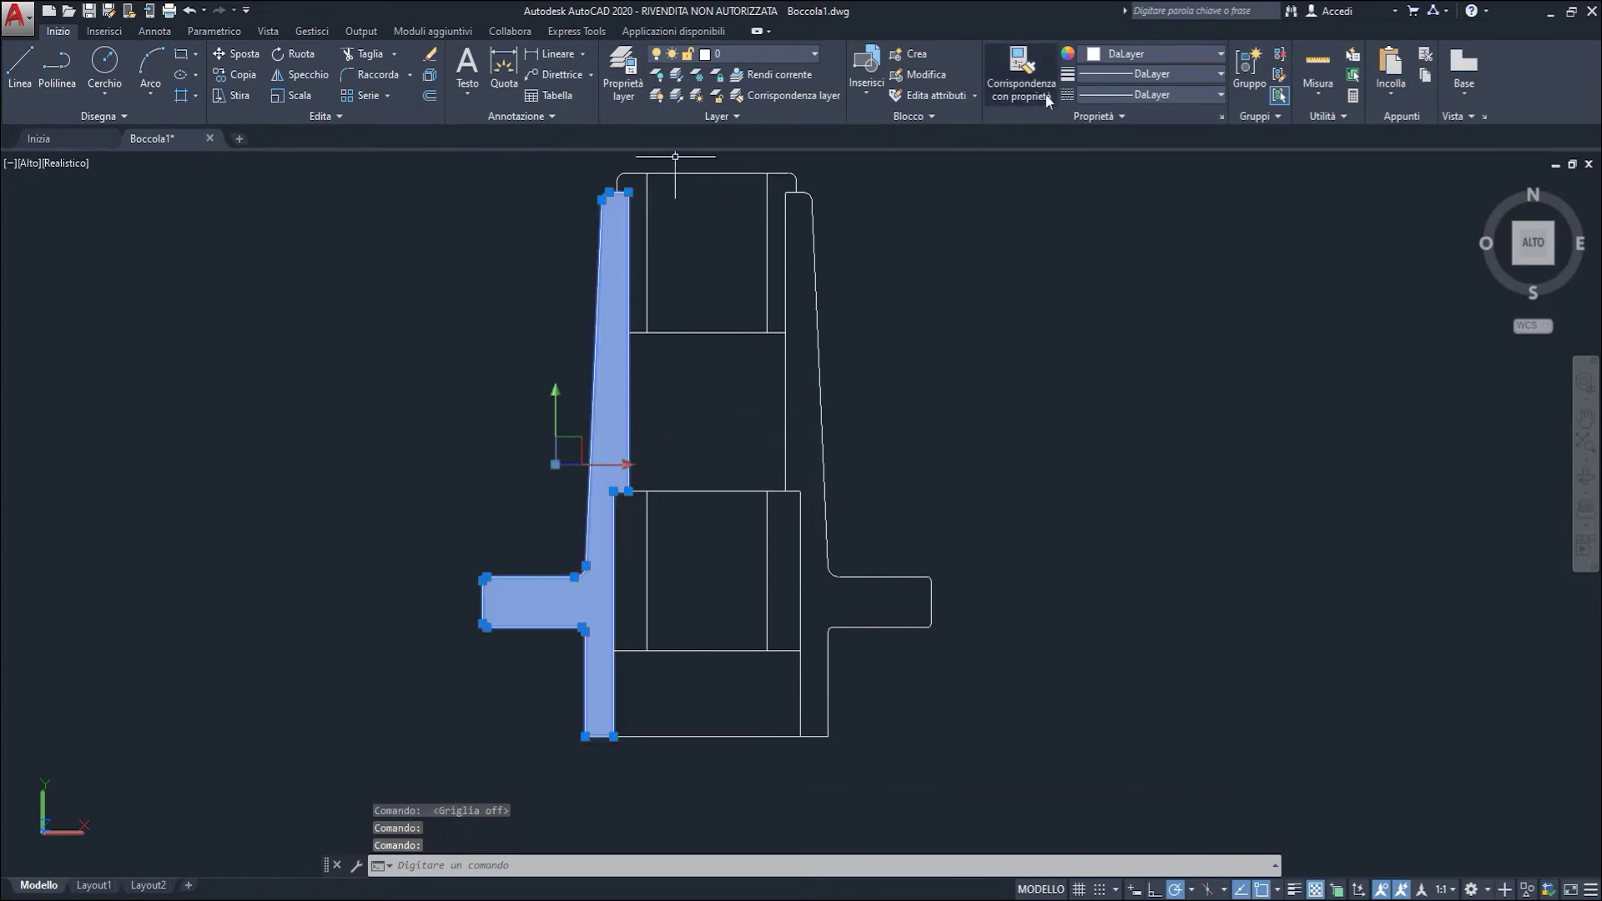
click(1148, 53)
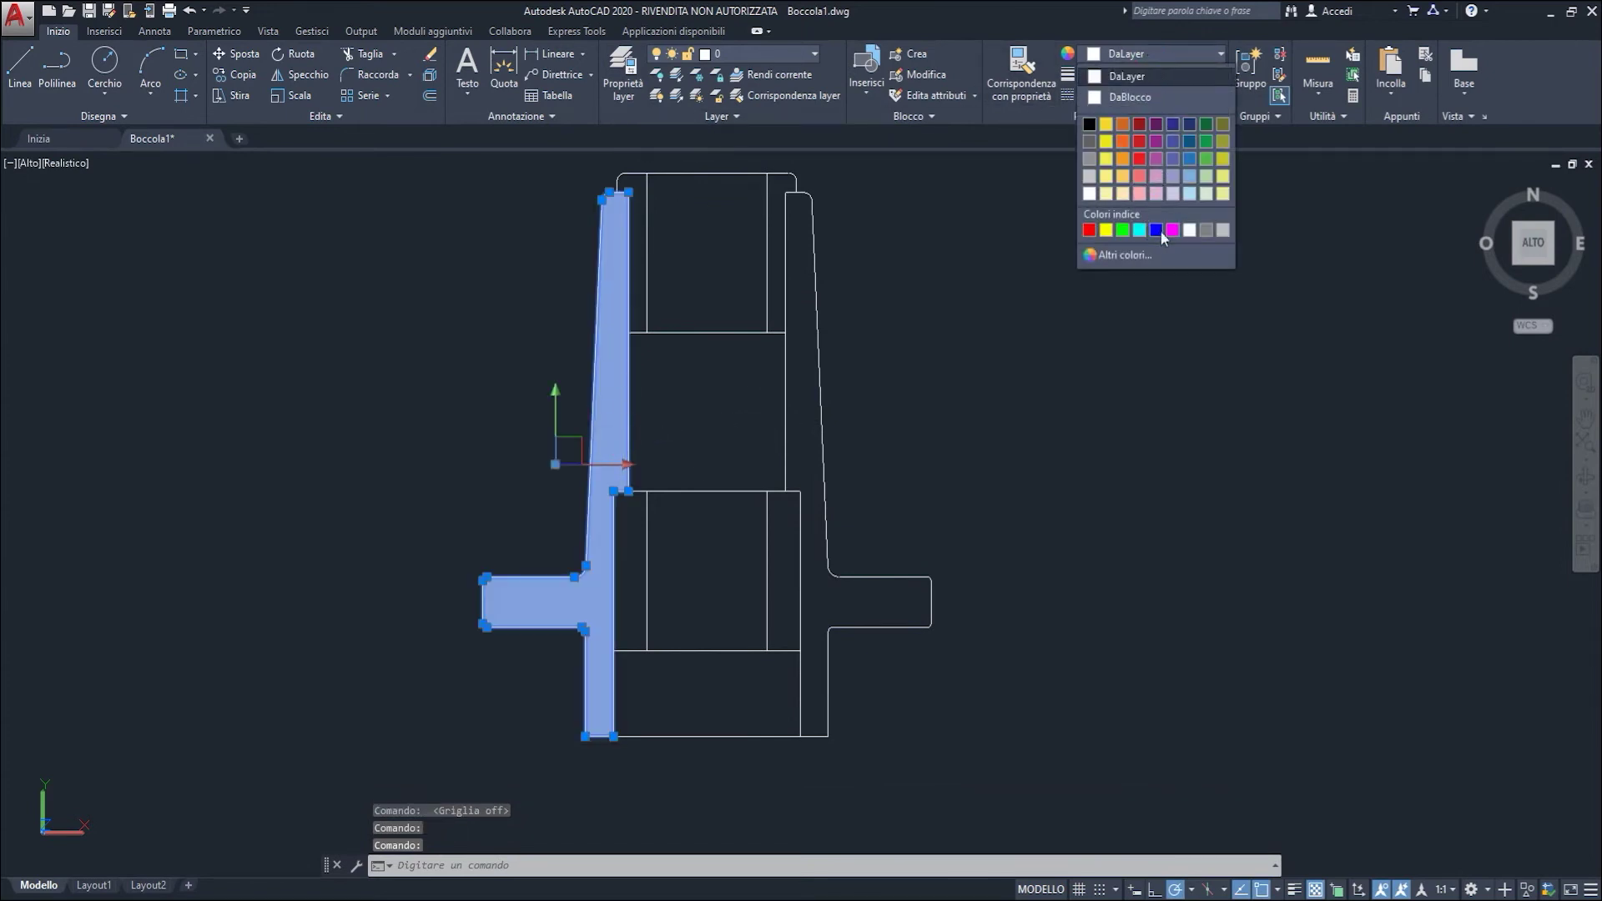
click(1090, 229)
key(Escape)
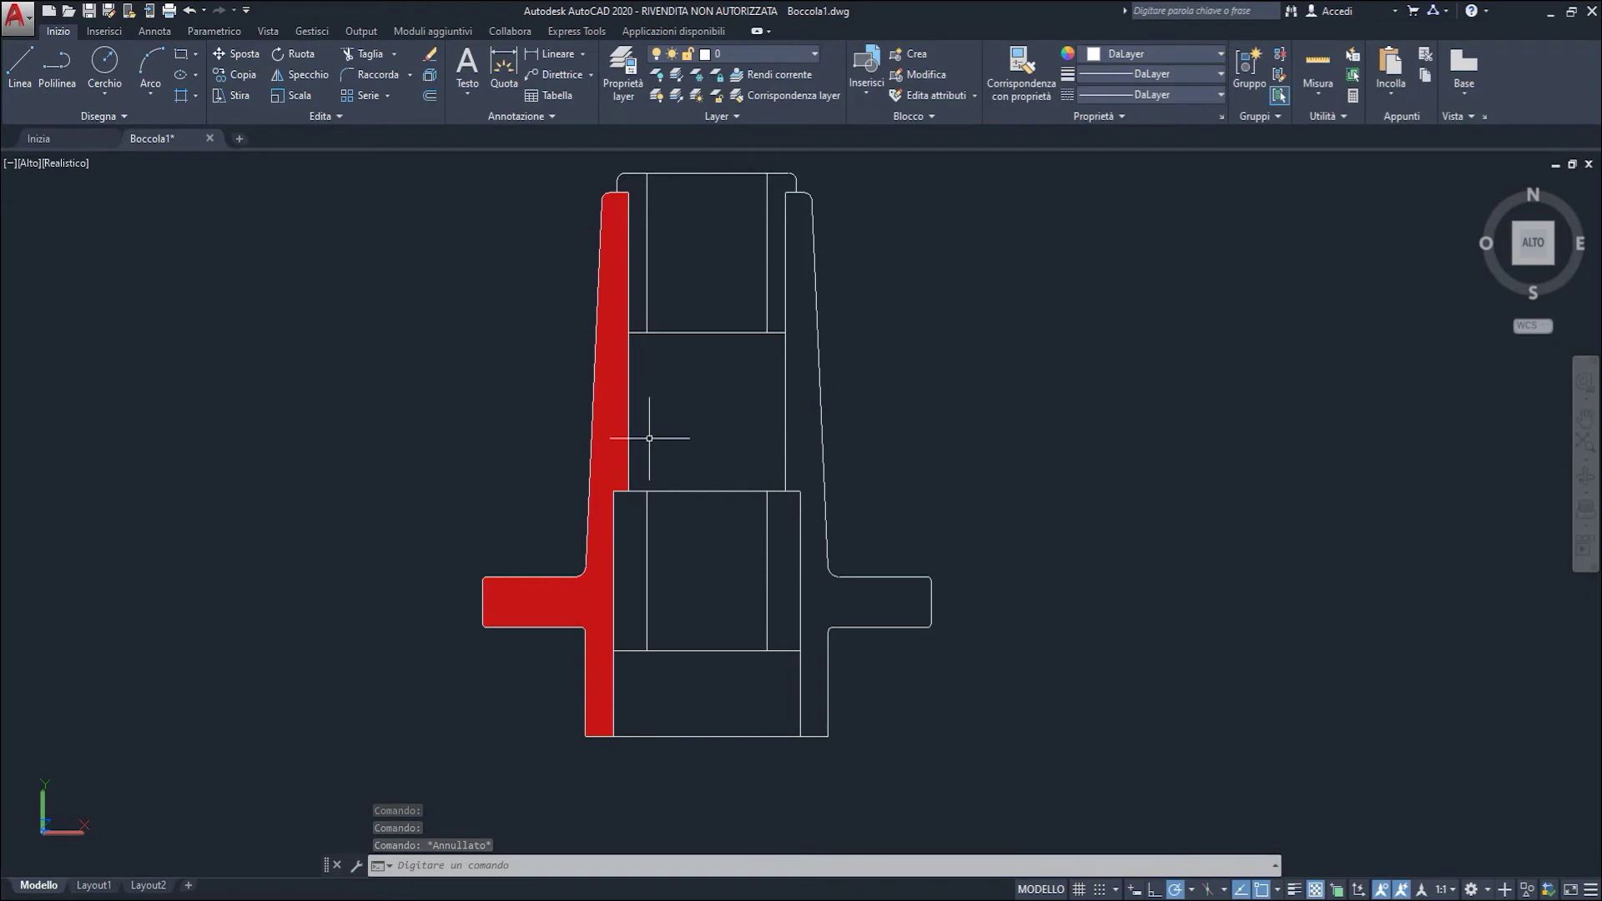
Step: Start Boundary again from the Hatch dropdown
middle_drag(530, 392, 480, 386)
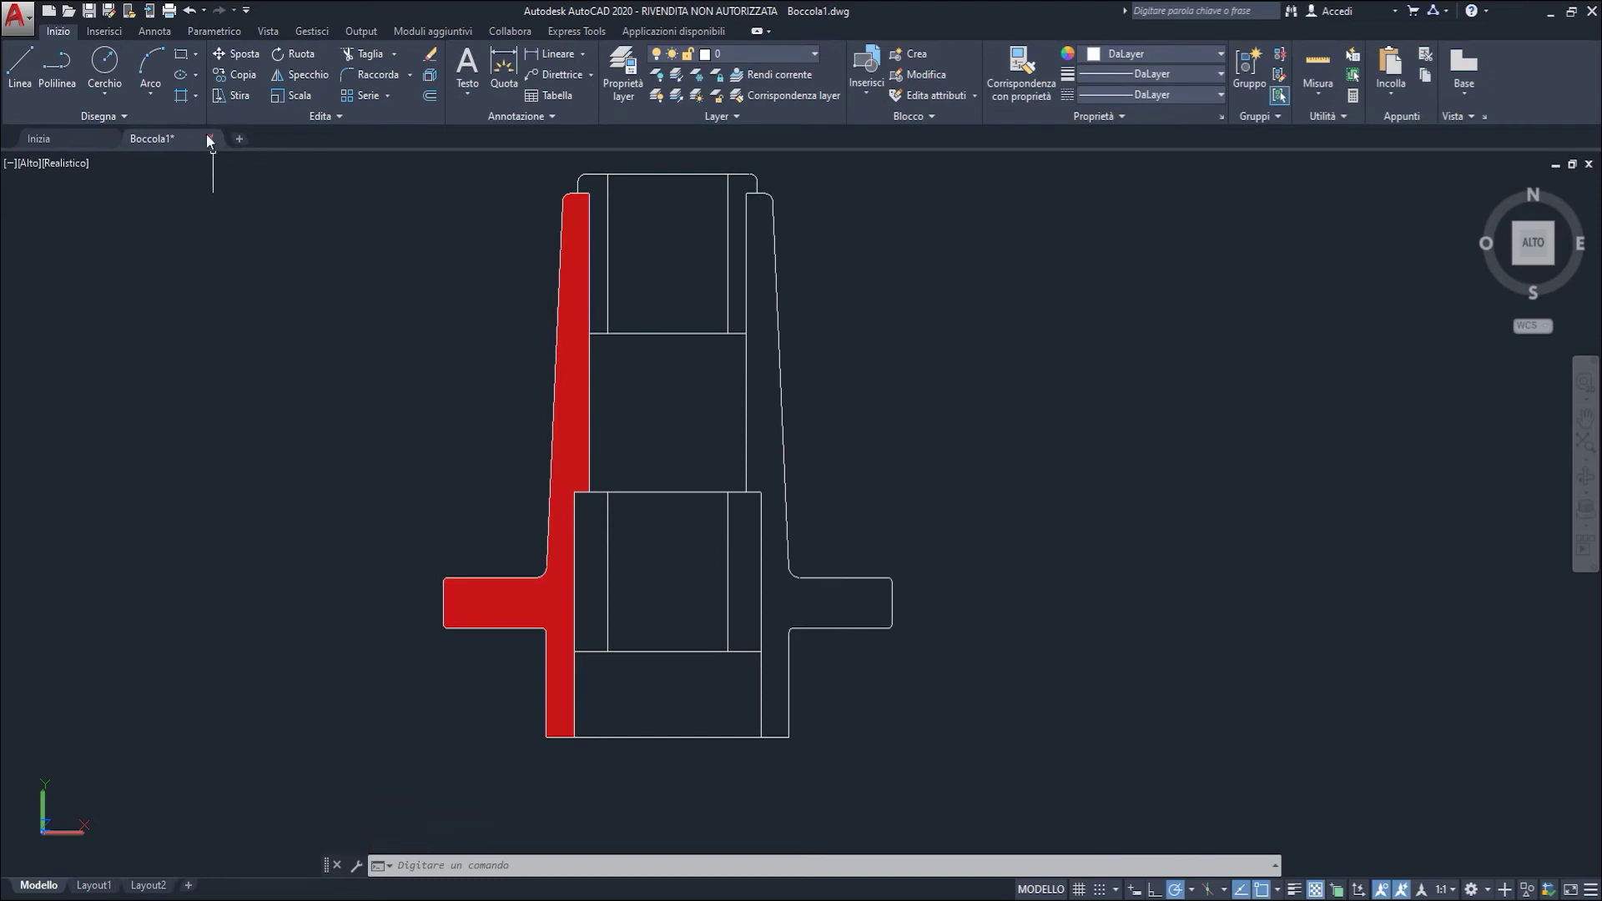
click(197, 96)
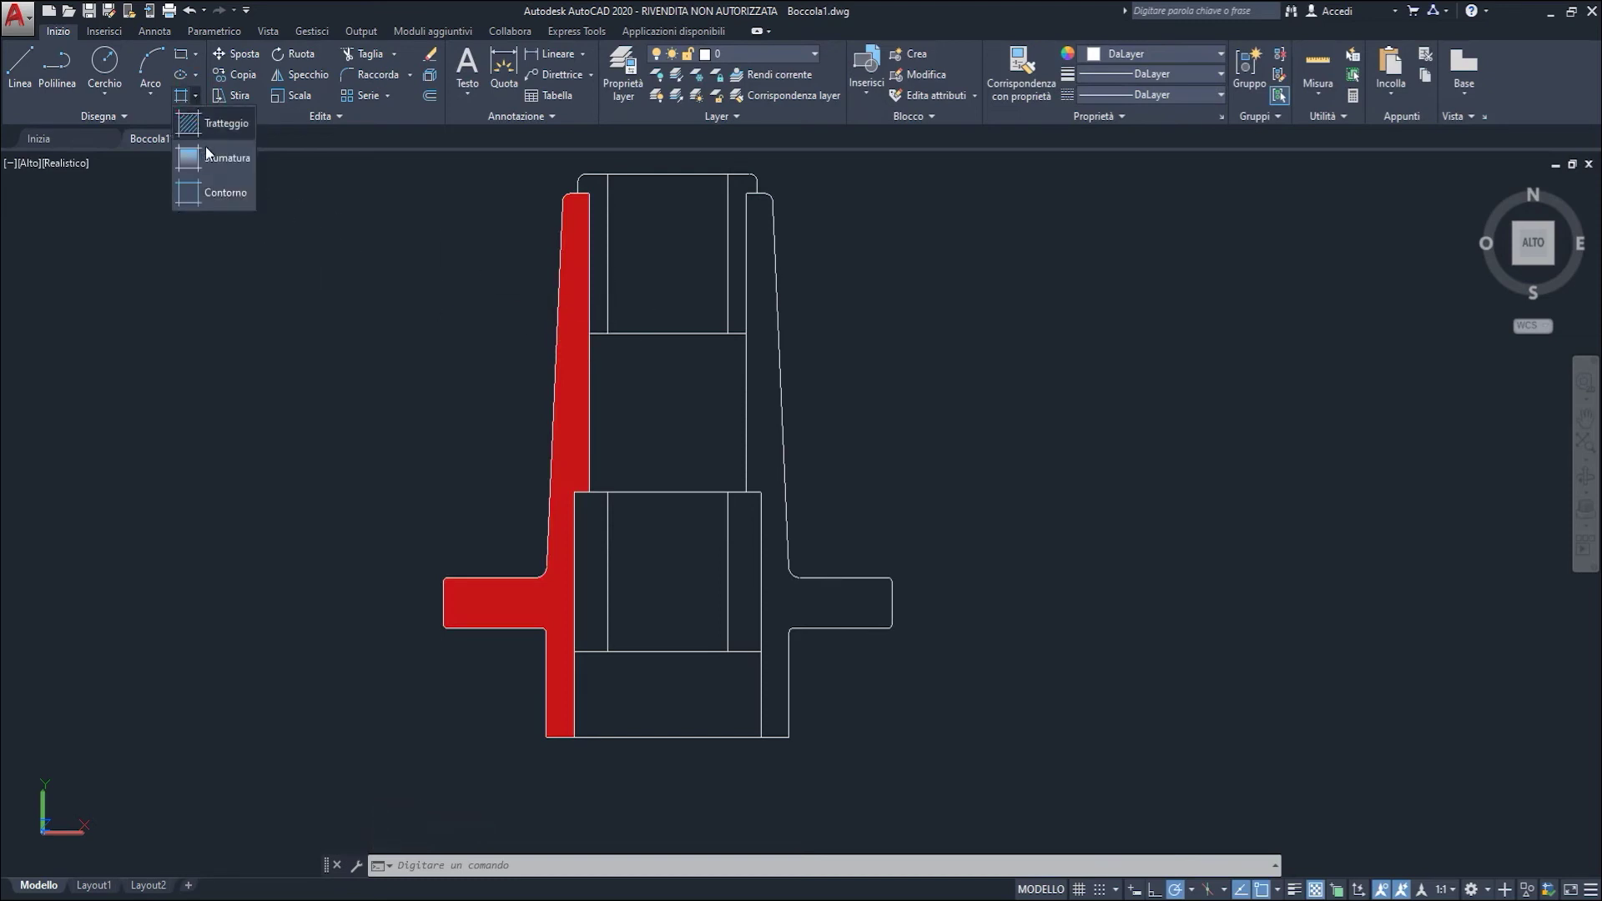
click(194, 193)
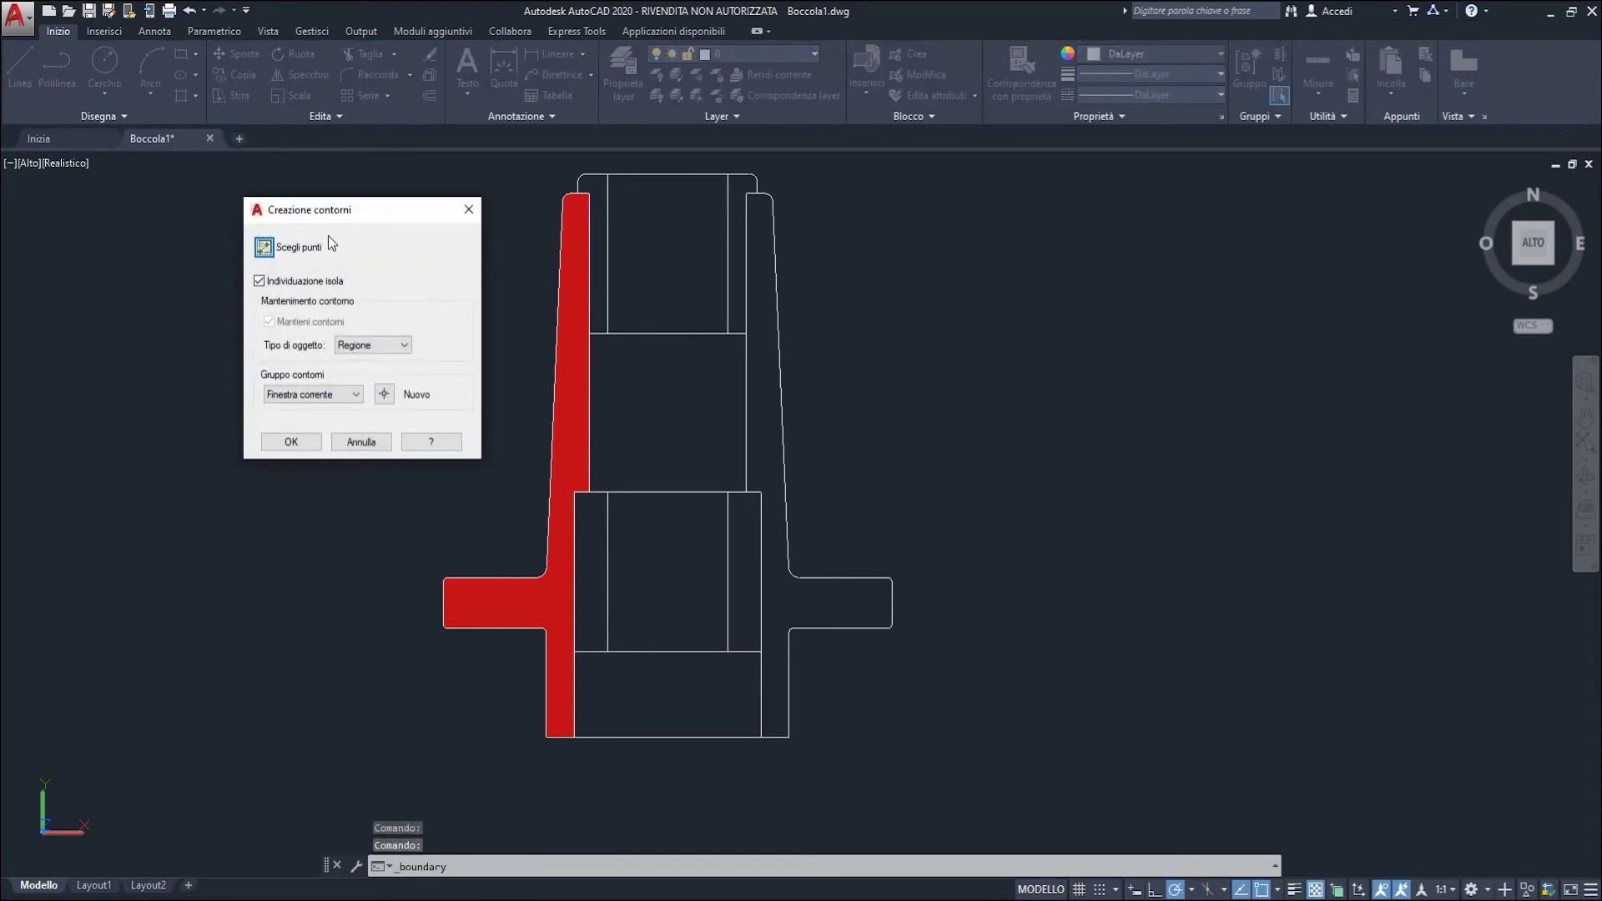
Step: Pick inside the upper and lower bore-side strips to make two regions, then select the lower one
click(263, 247)
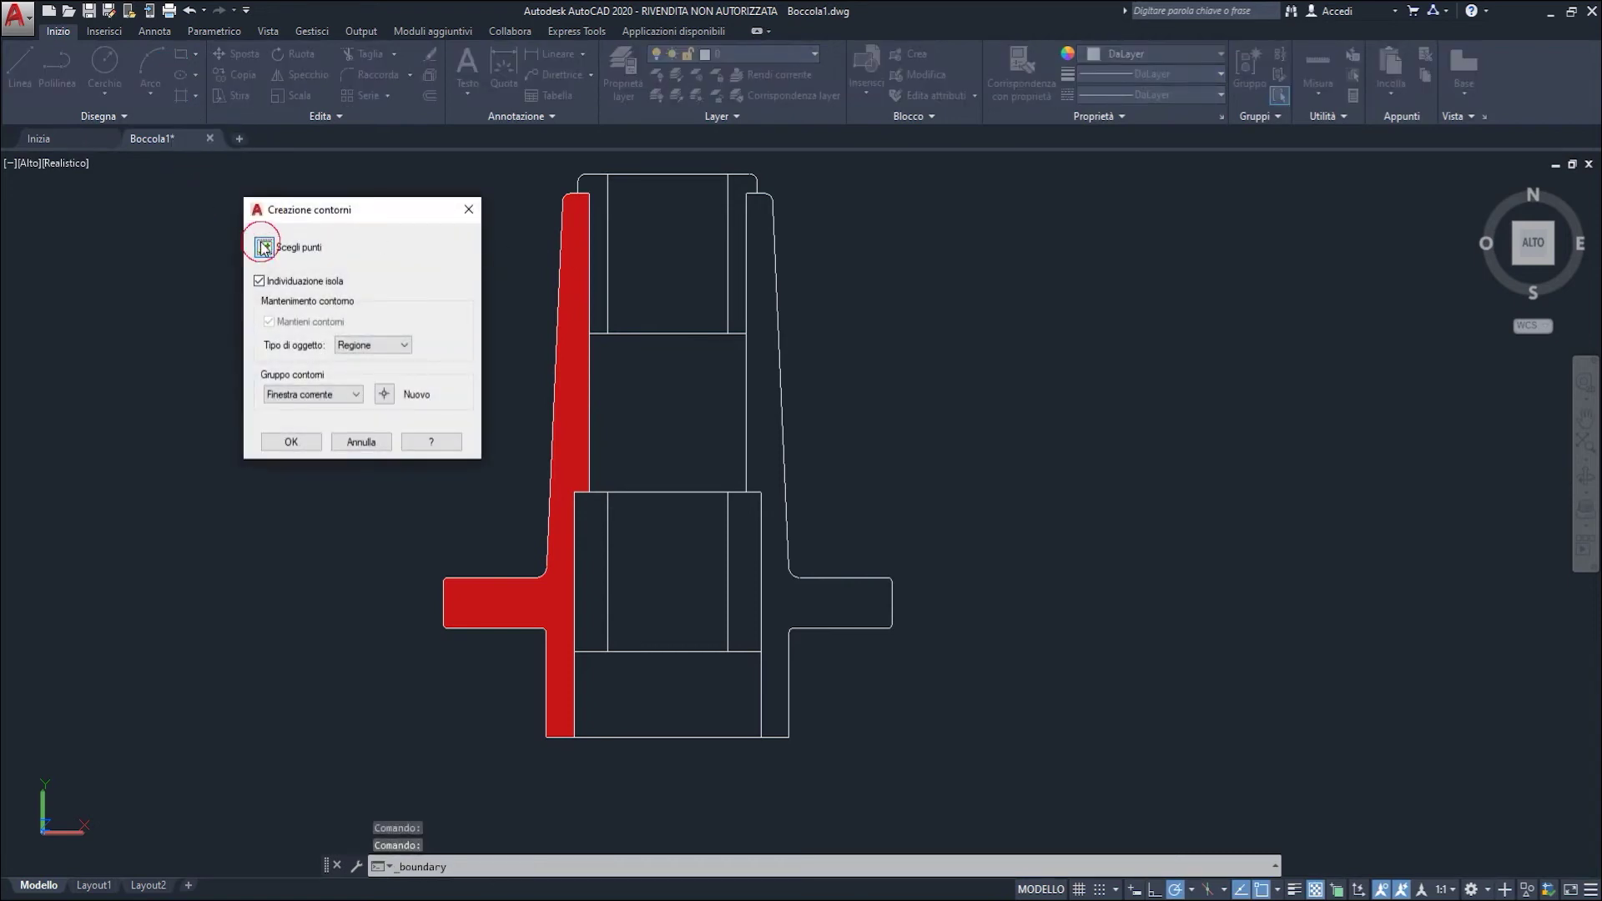
click(599, 258)
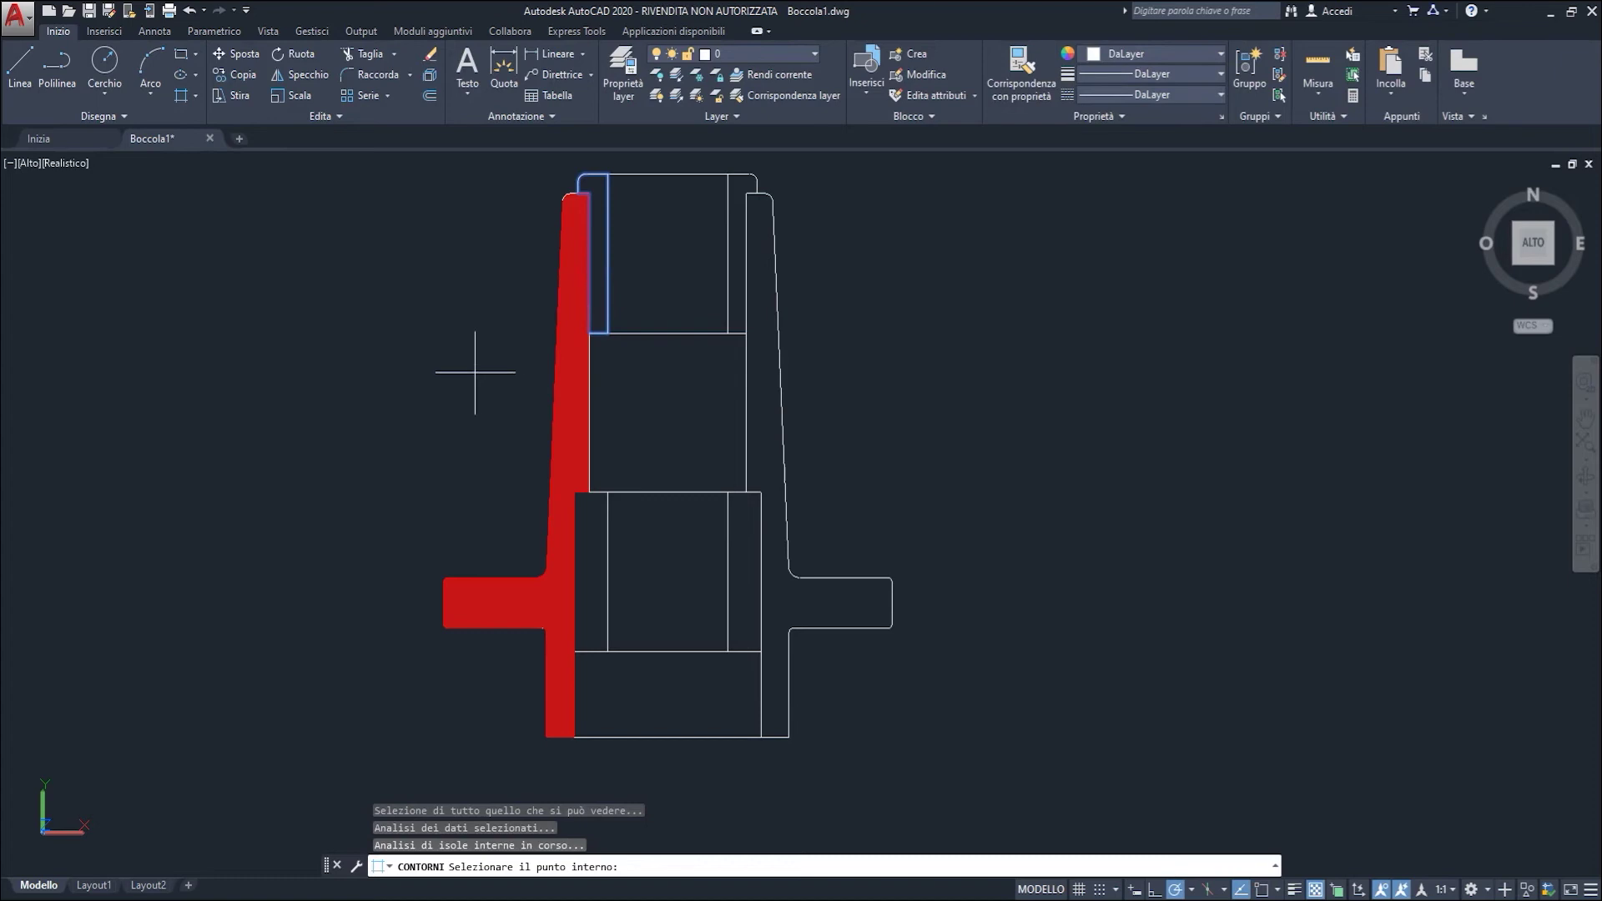
key(Return)
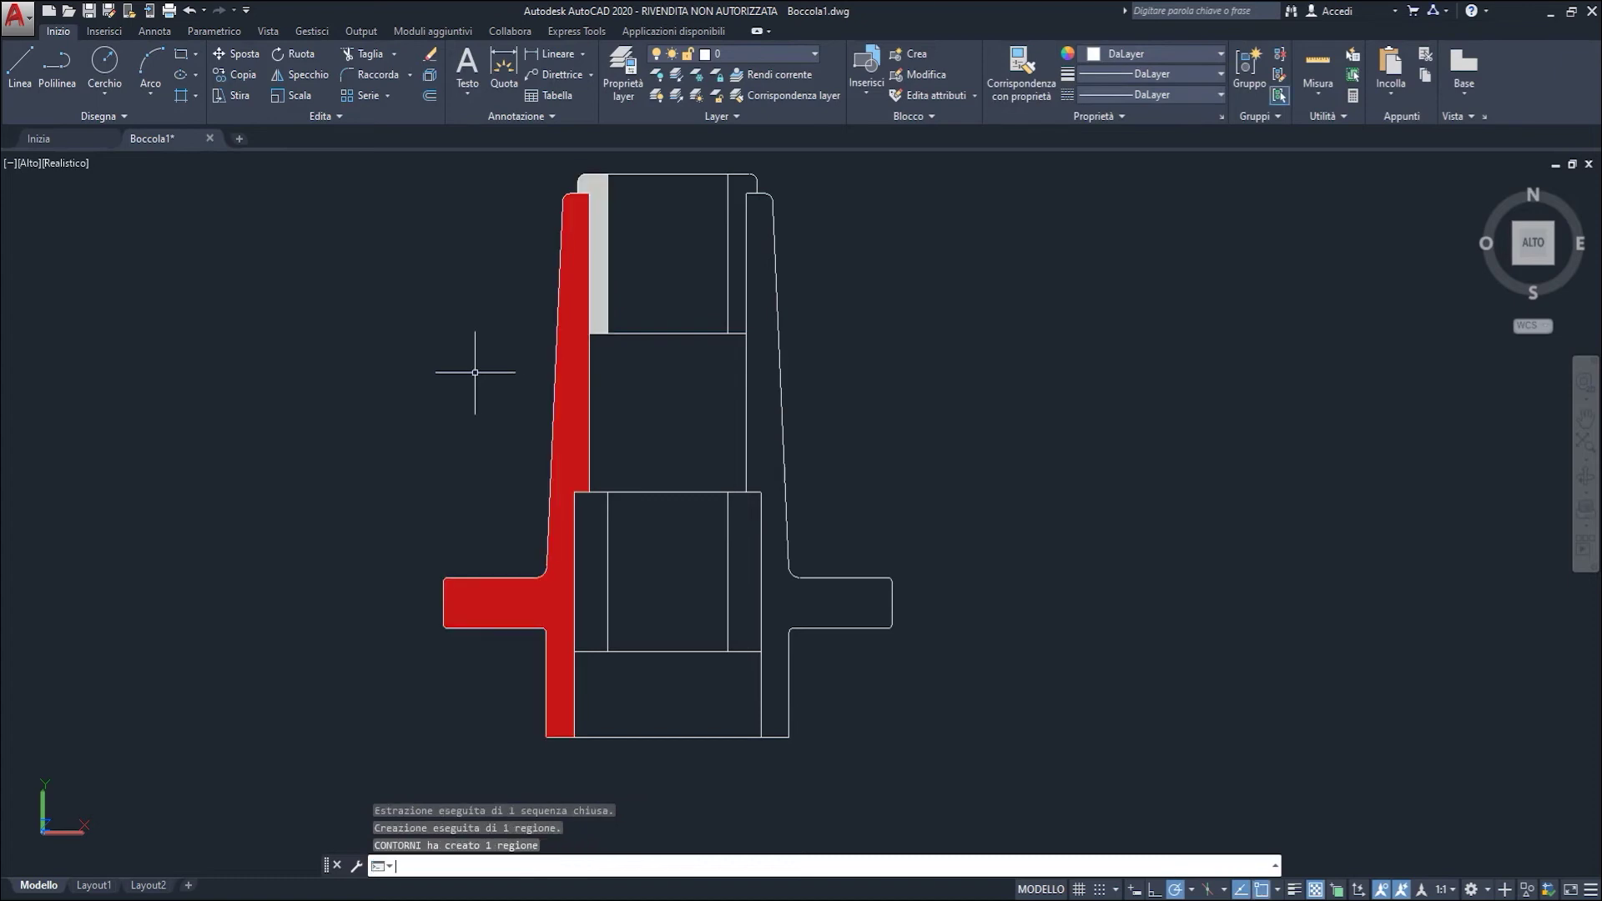
key(Return)
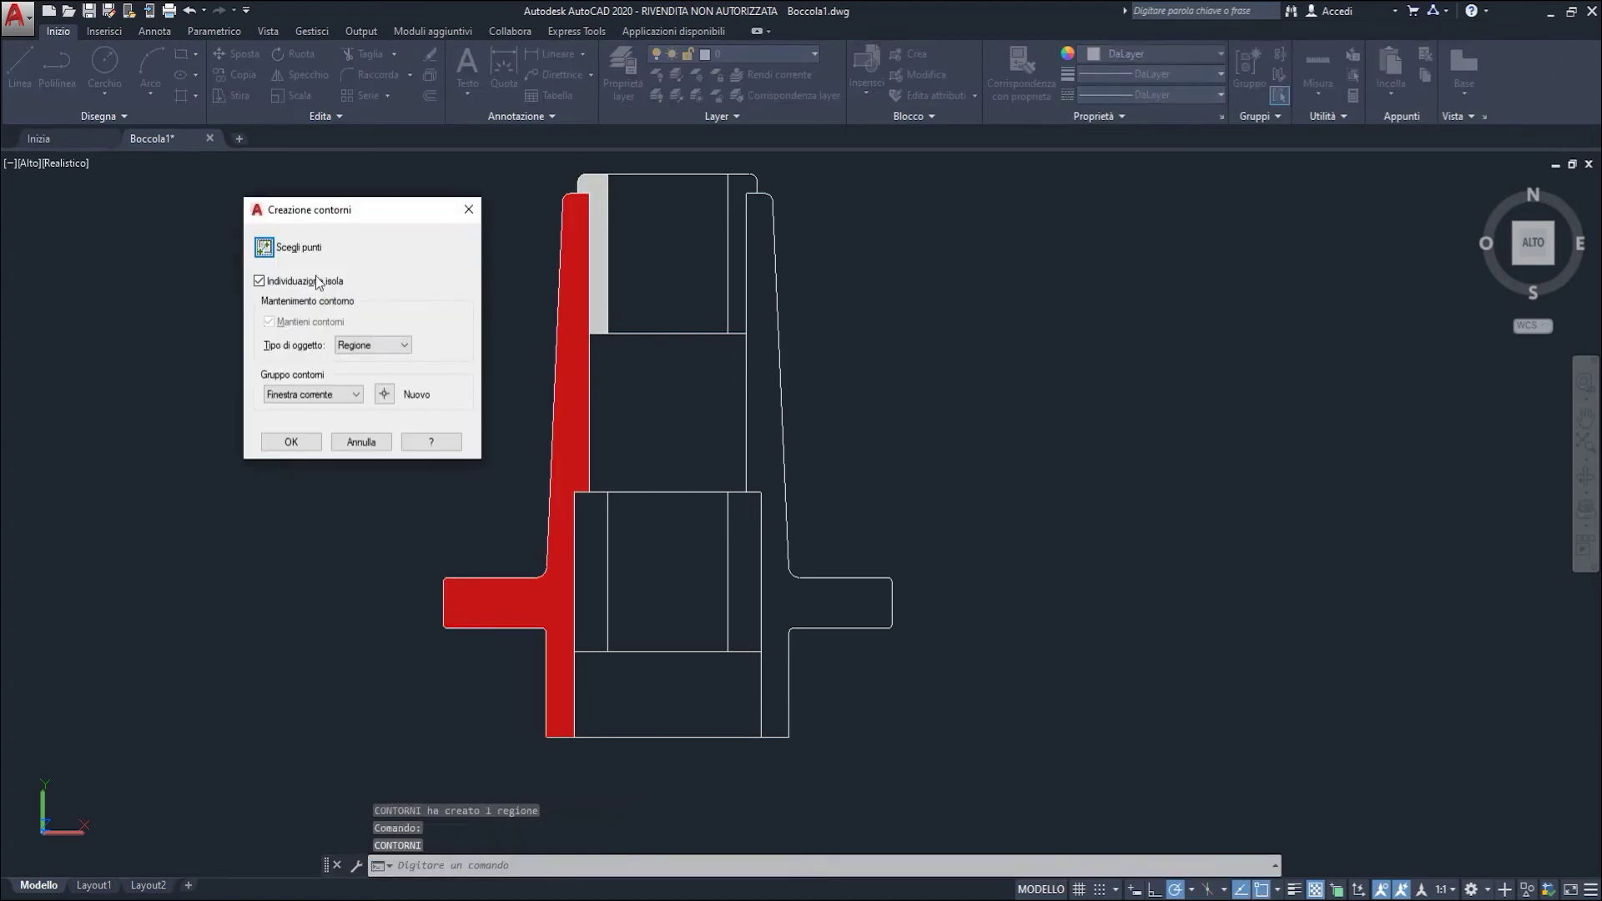
click(270, 251)
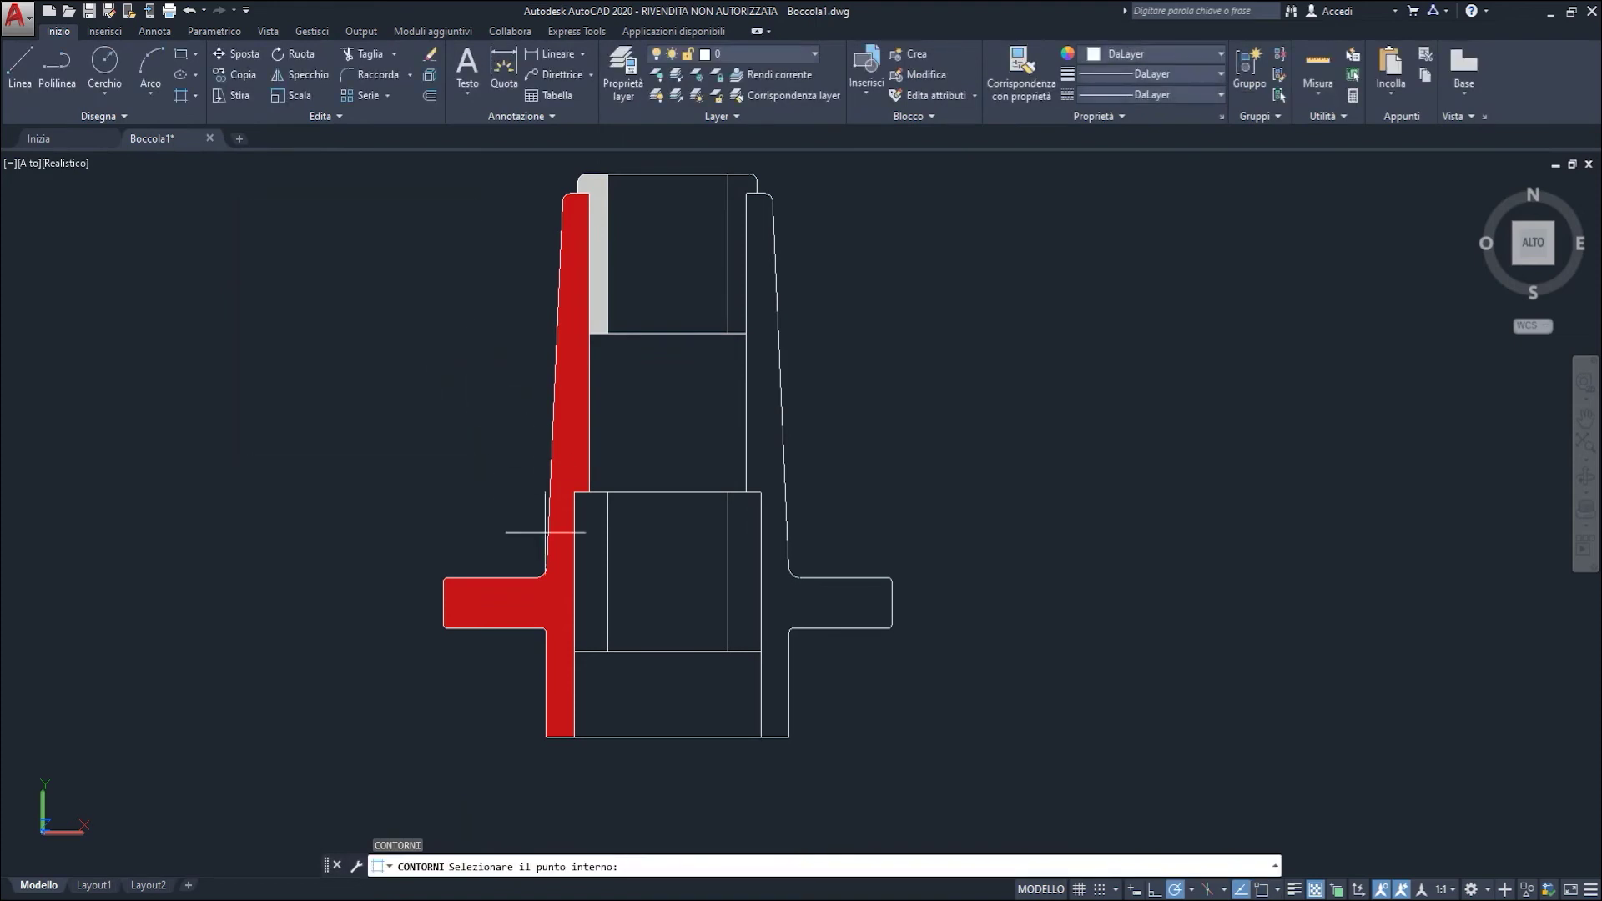
click(596, 540)
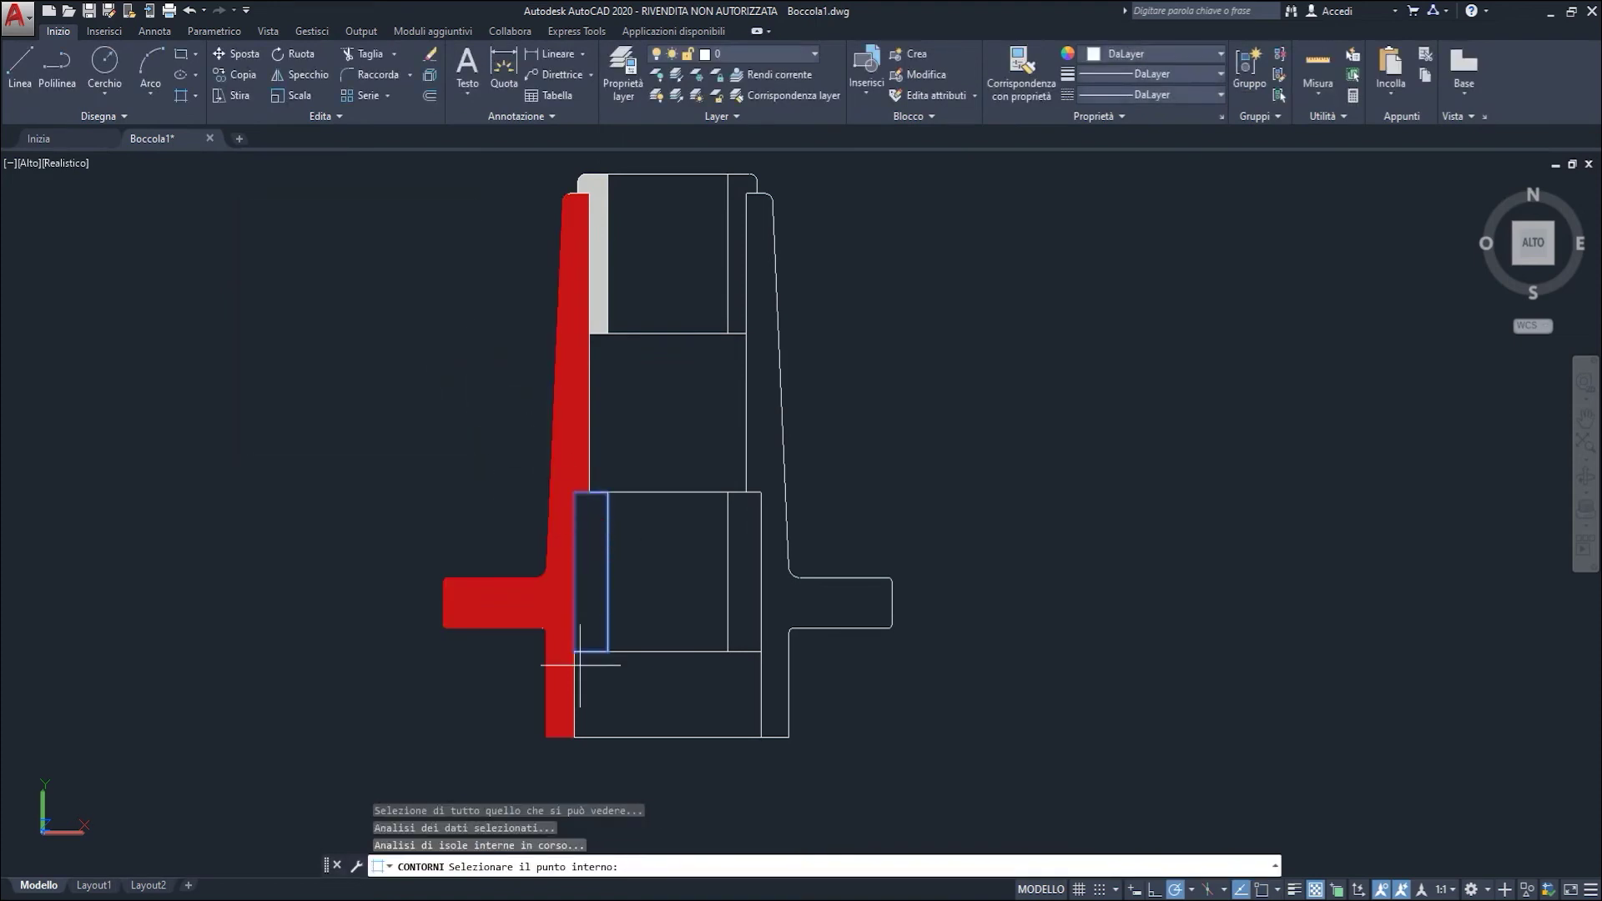
key(Return)
click(591, 553)
Step: Make the lower inner strip region yellow
click(1150, 58)
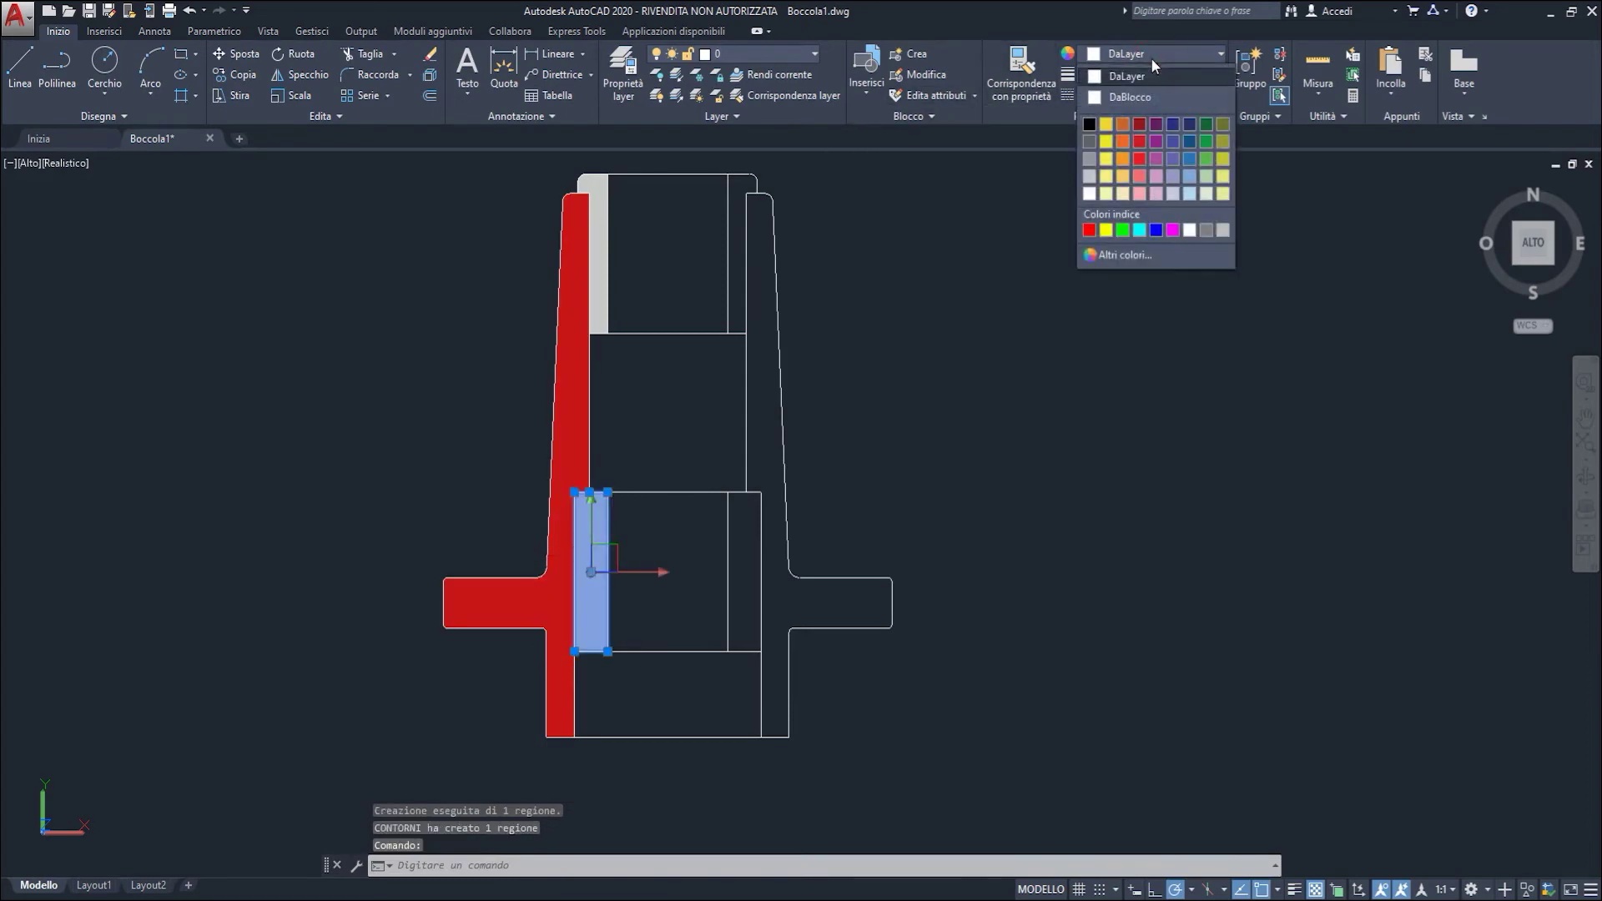
click(1107, 230)
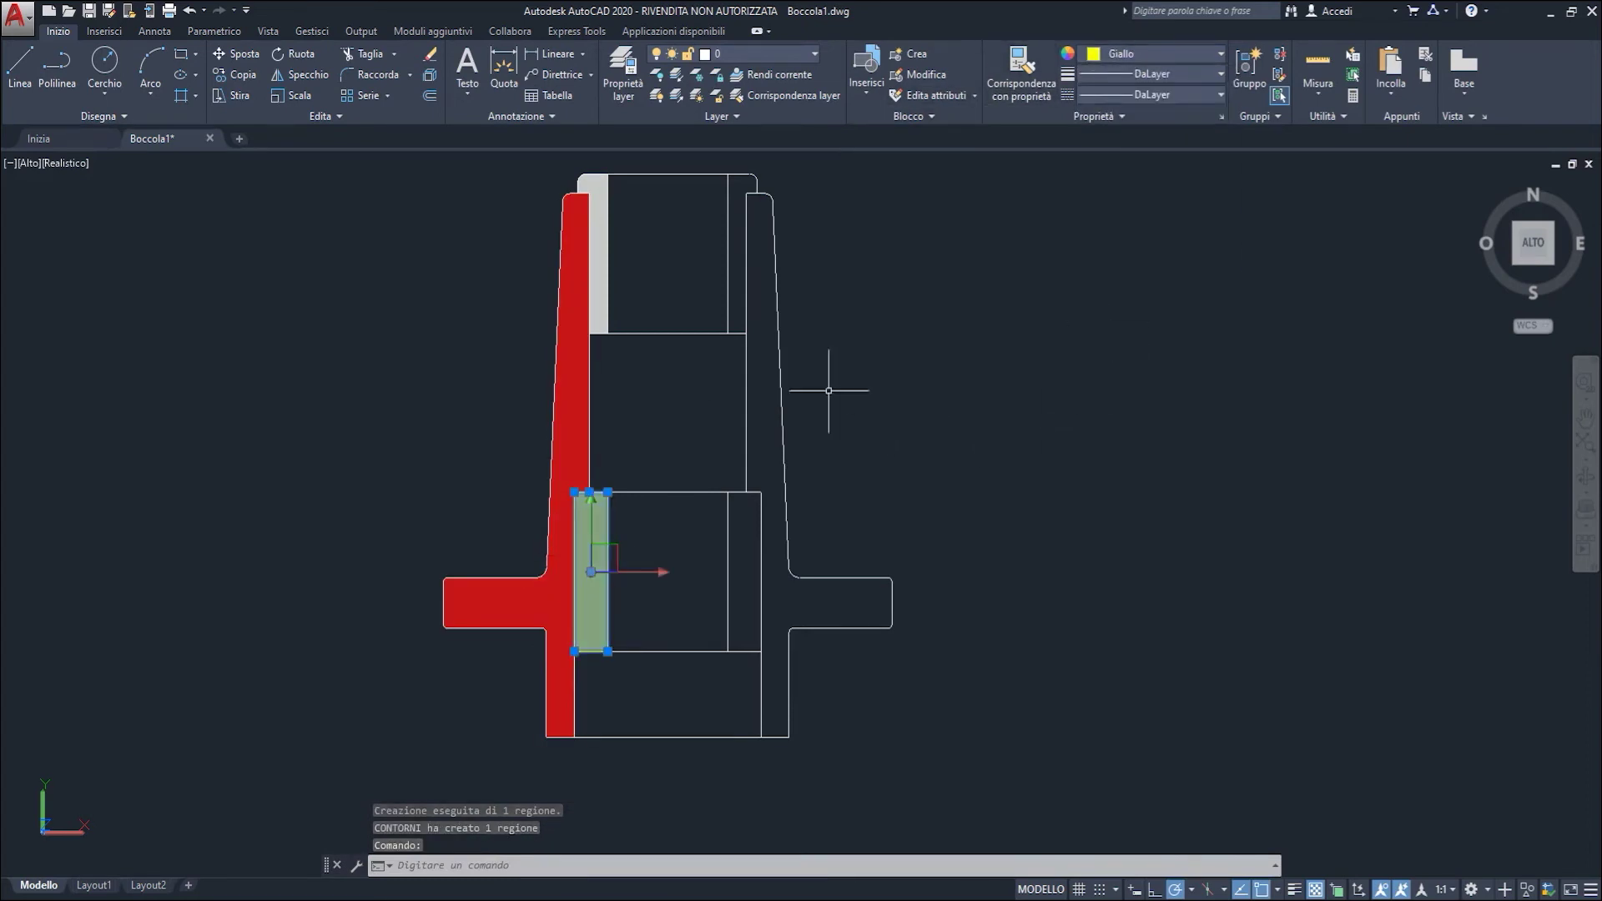
key(Escape)
Step: Make the upper inner strip region green
click(602, 218)
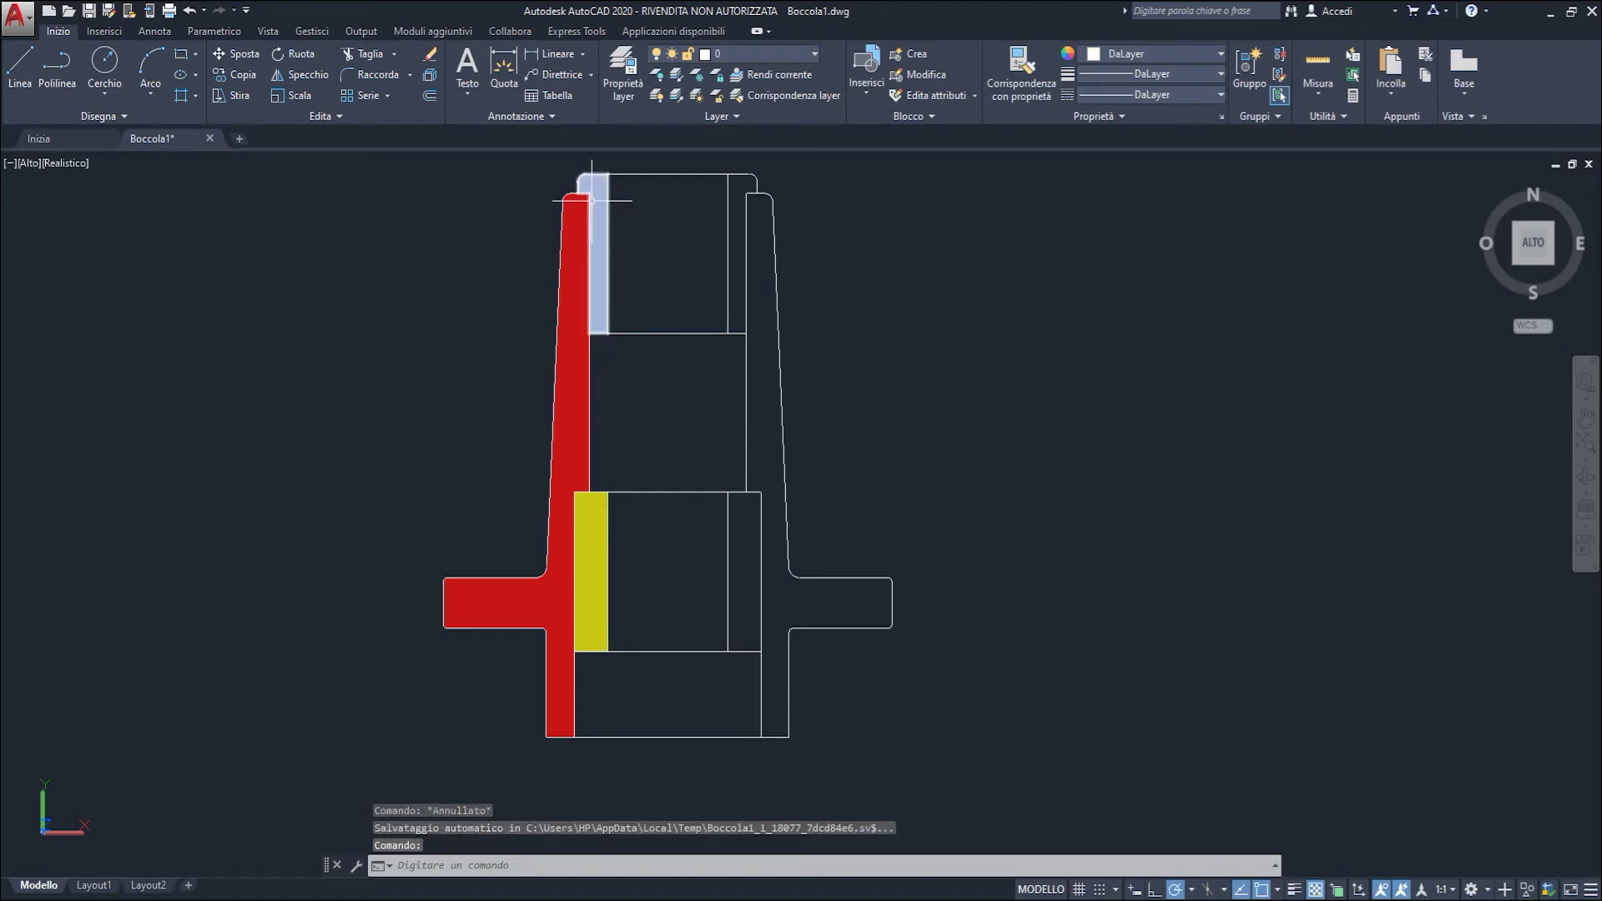
click(1153, 52)
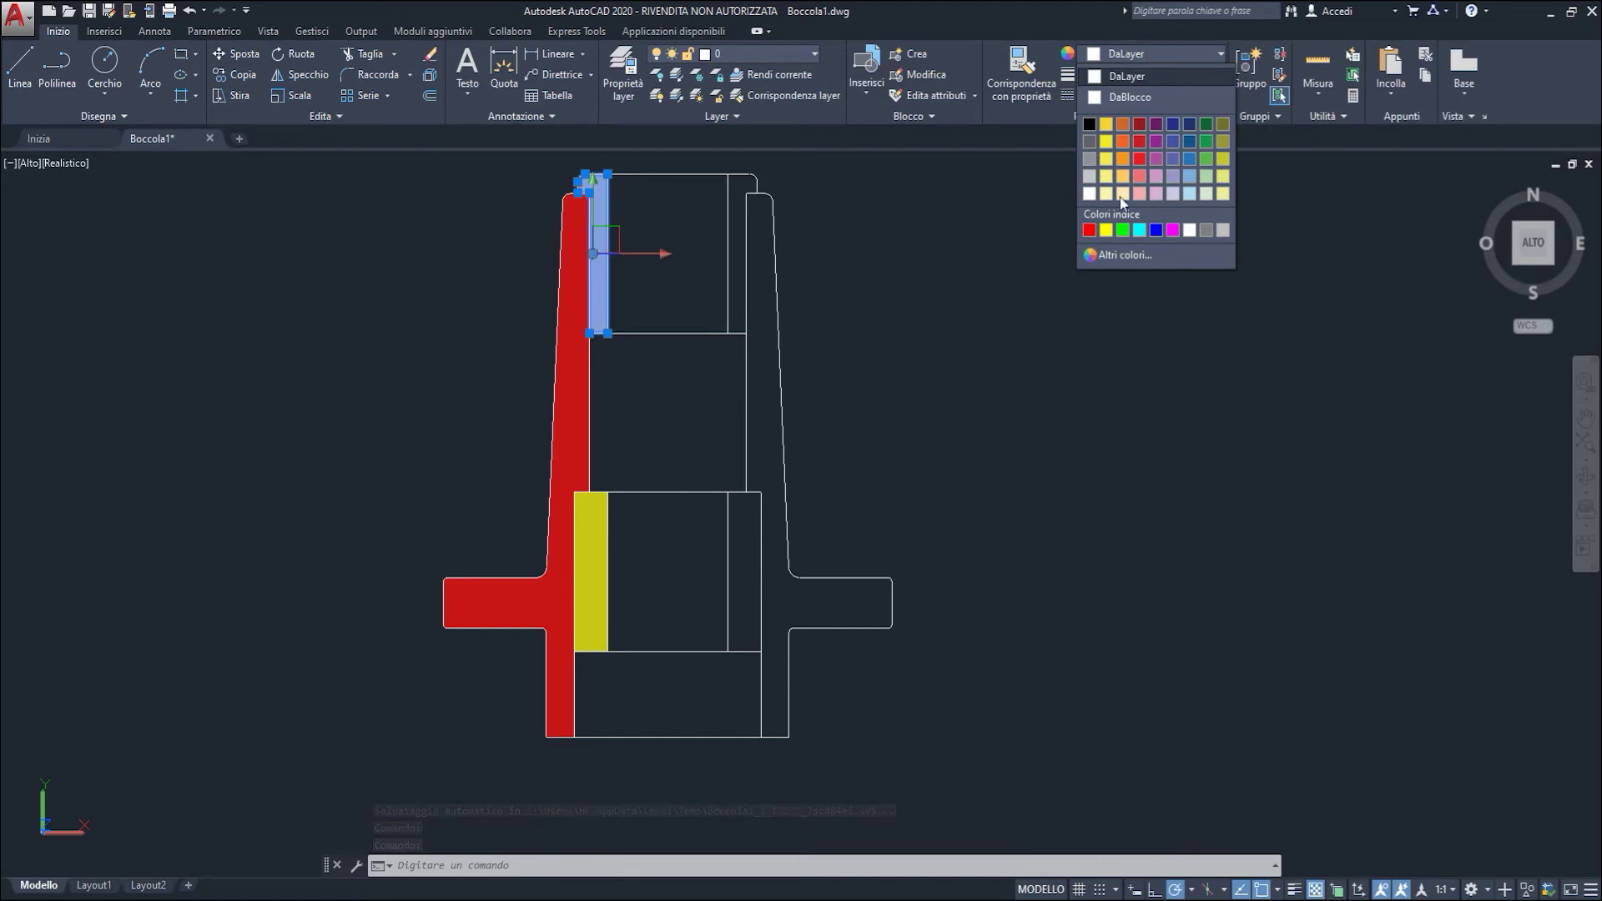
click(1124, 230)
key(Escape)
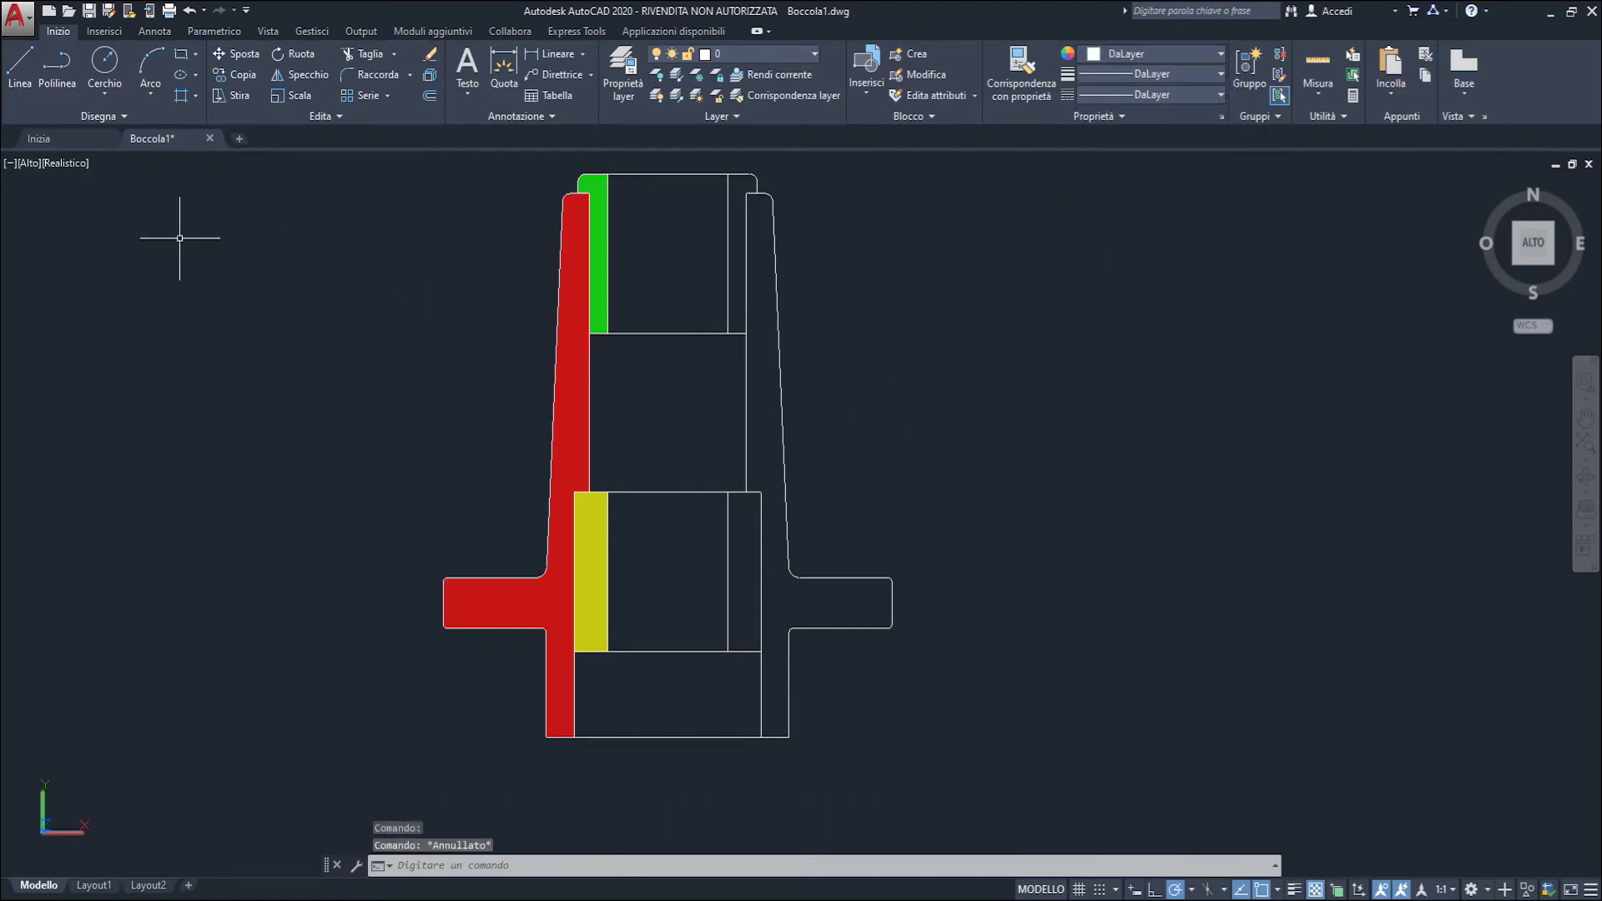
click(81, 170)
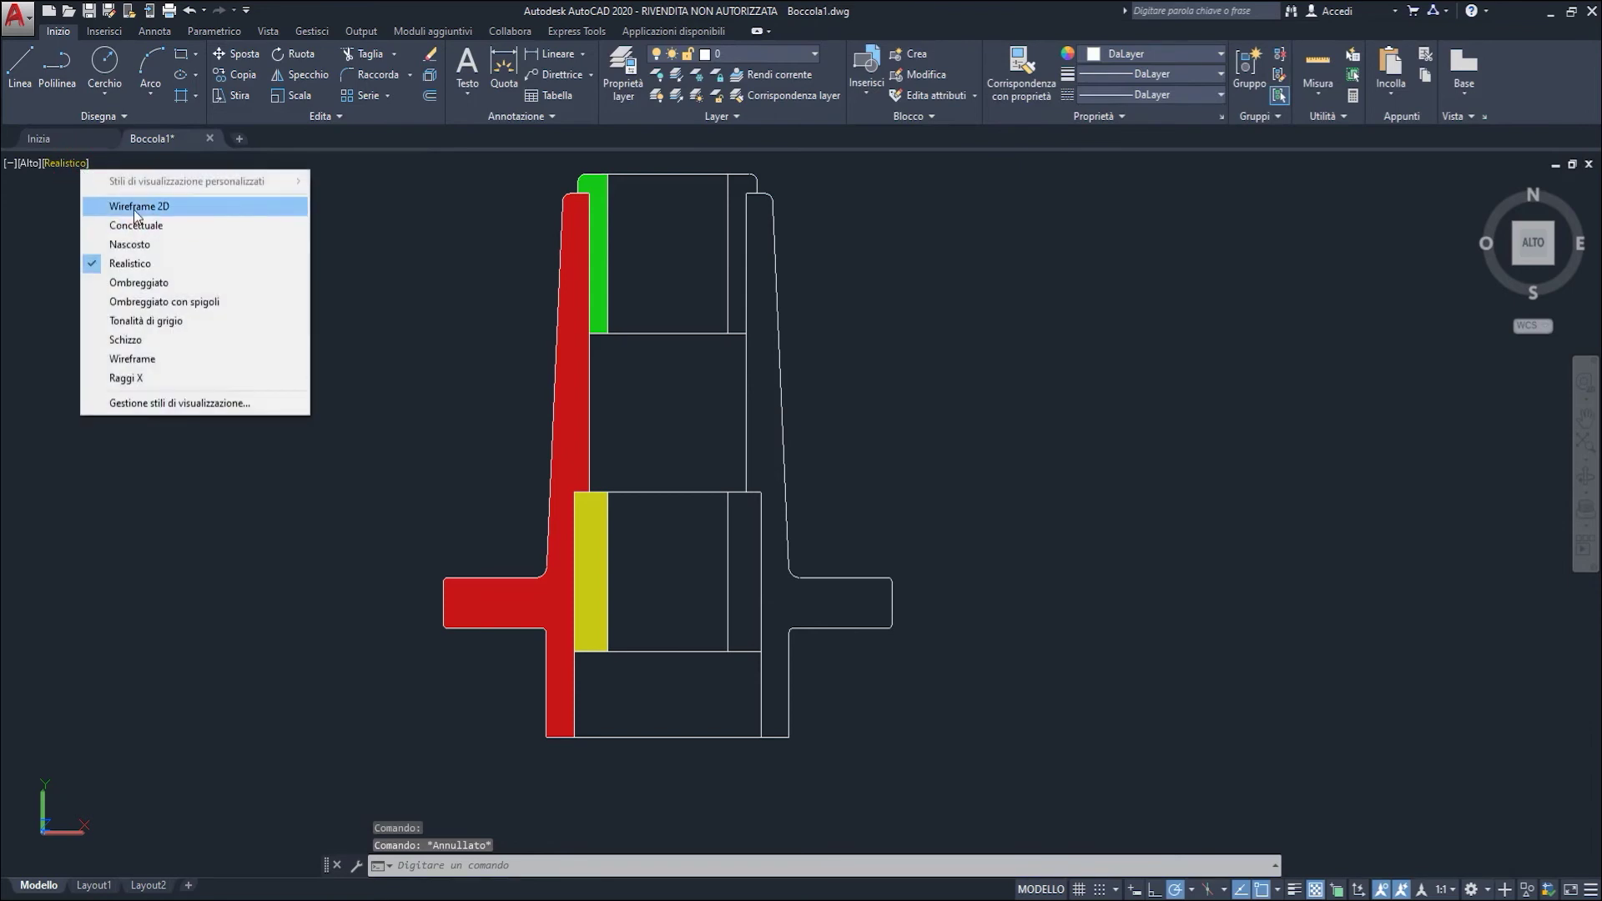
Step: Switch the viewport to Wireframe 2D and cancel the stray window selection
click(133, 206)
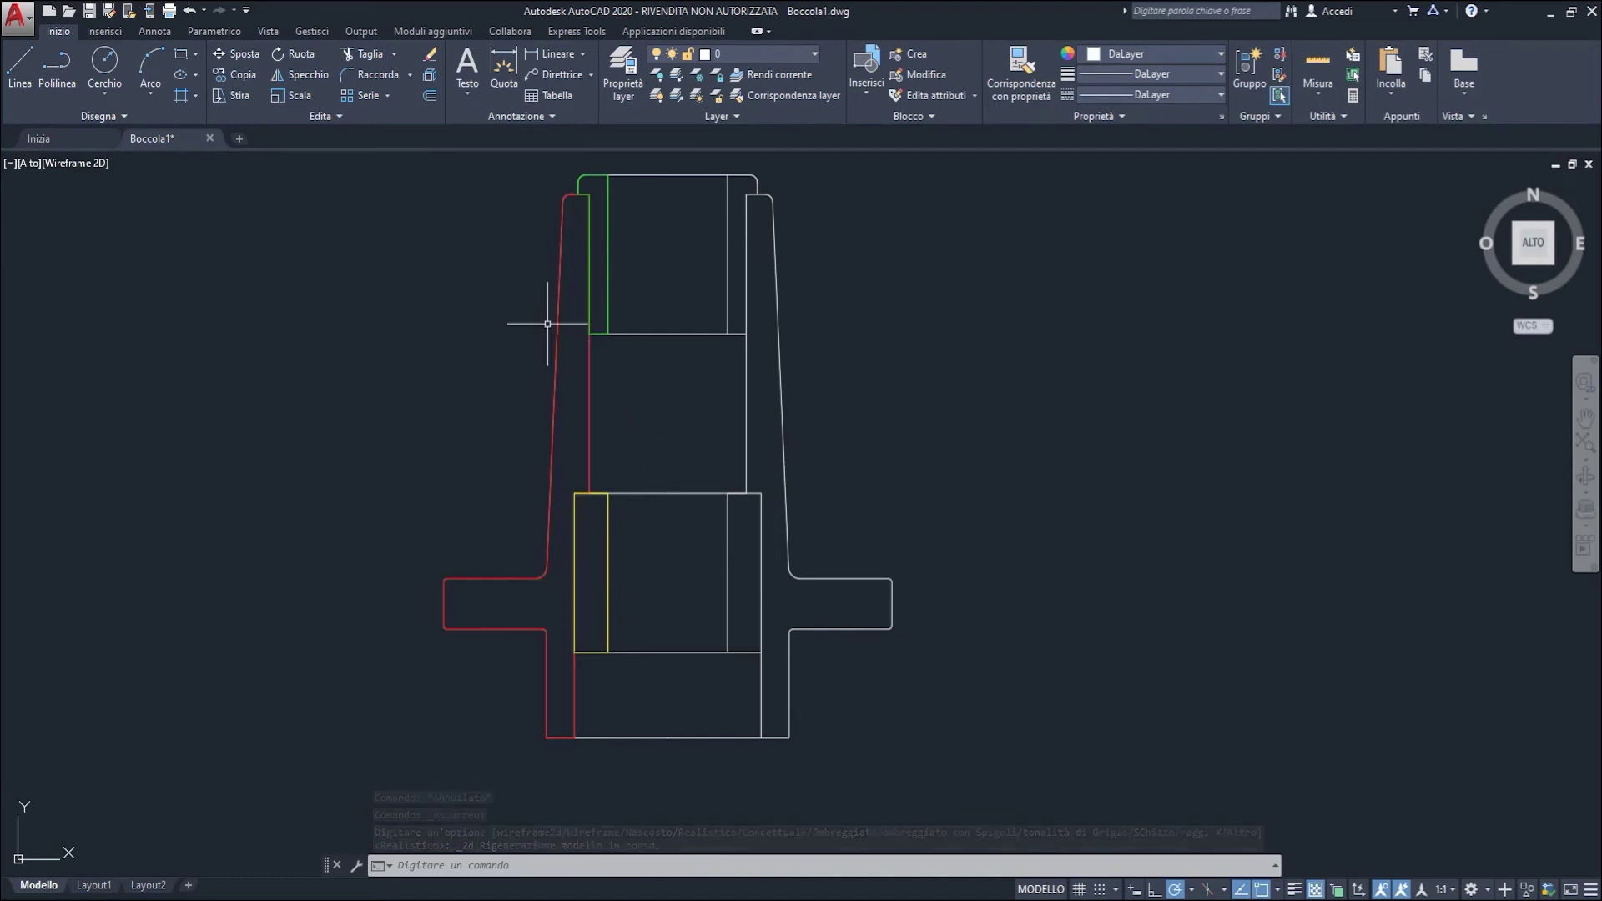
click(82, 164)
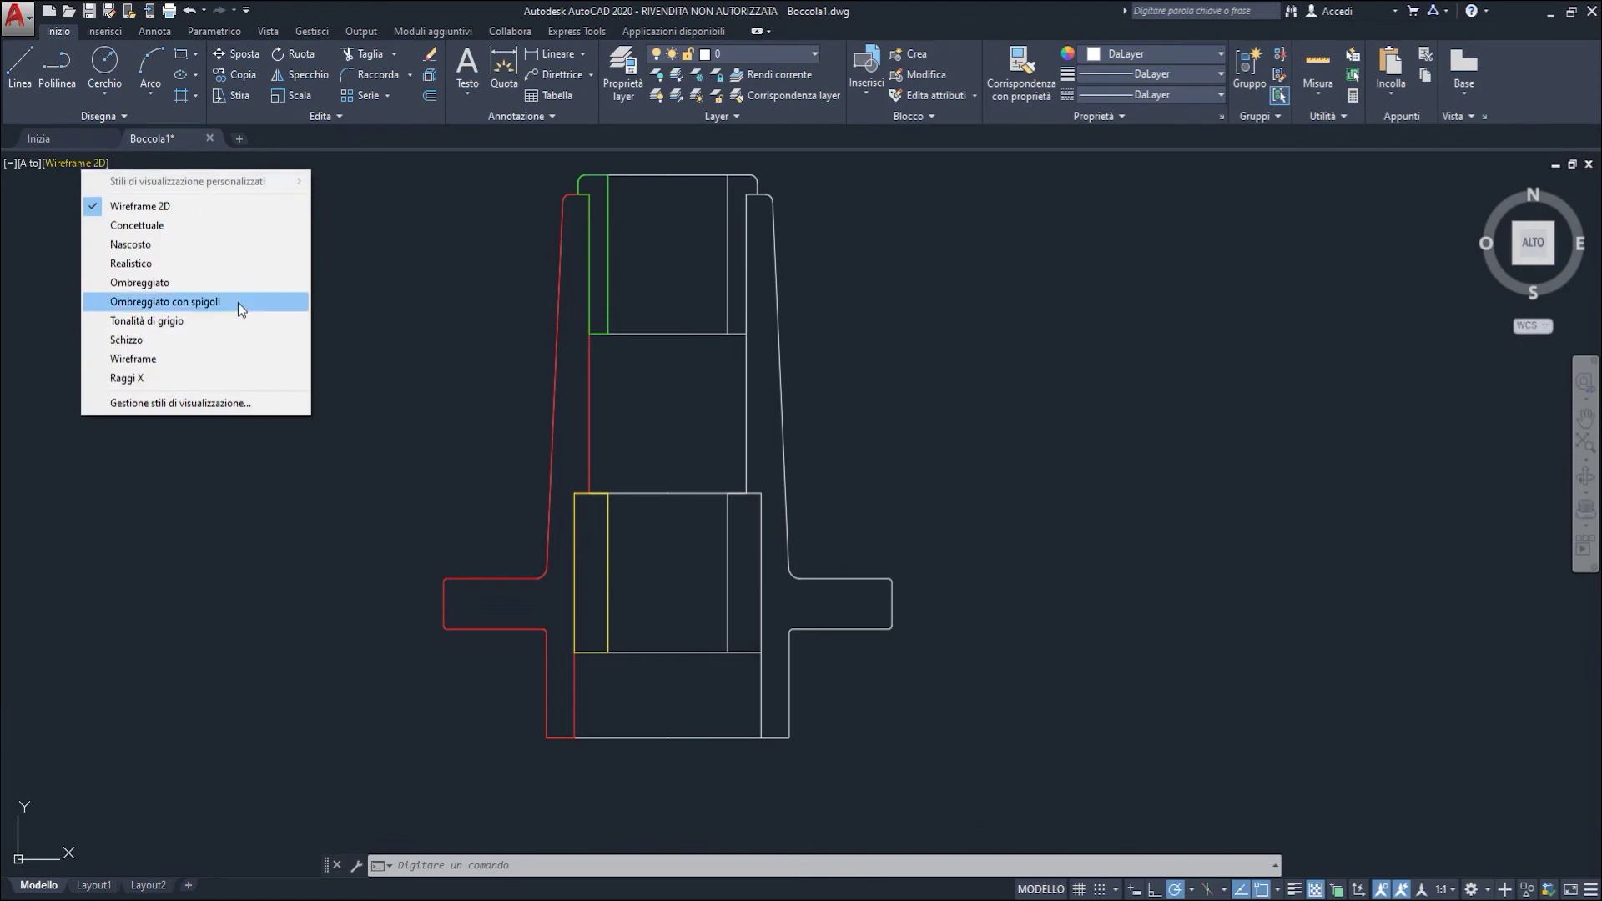
click(388, 266)
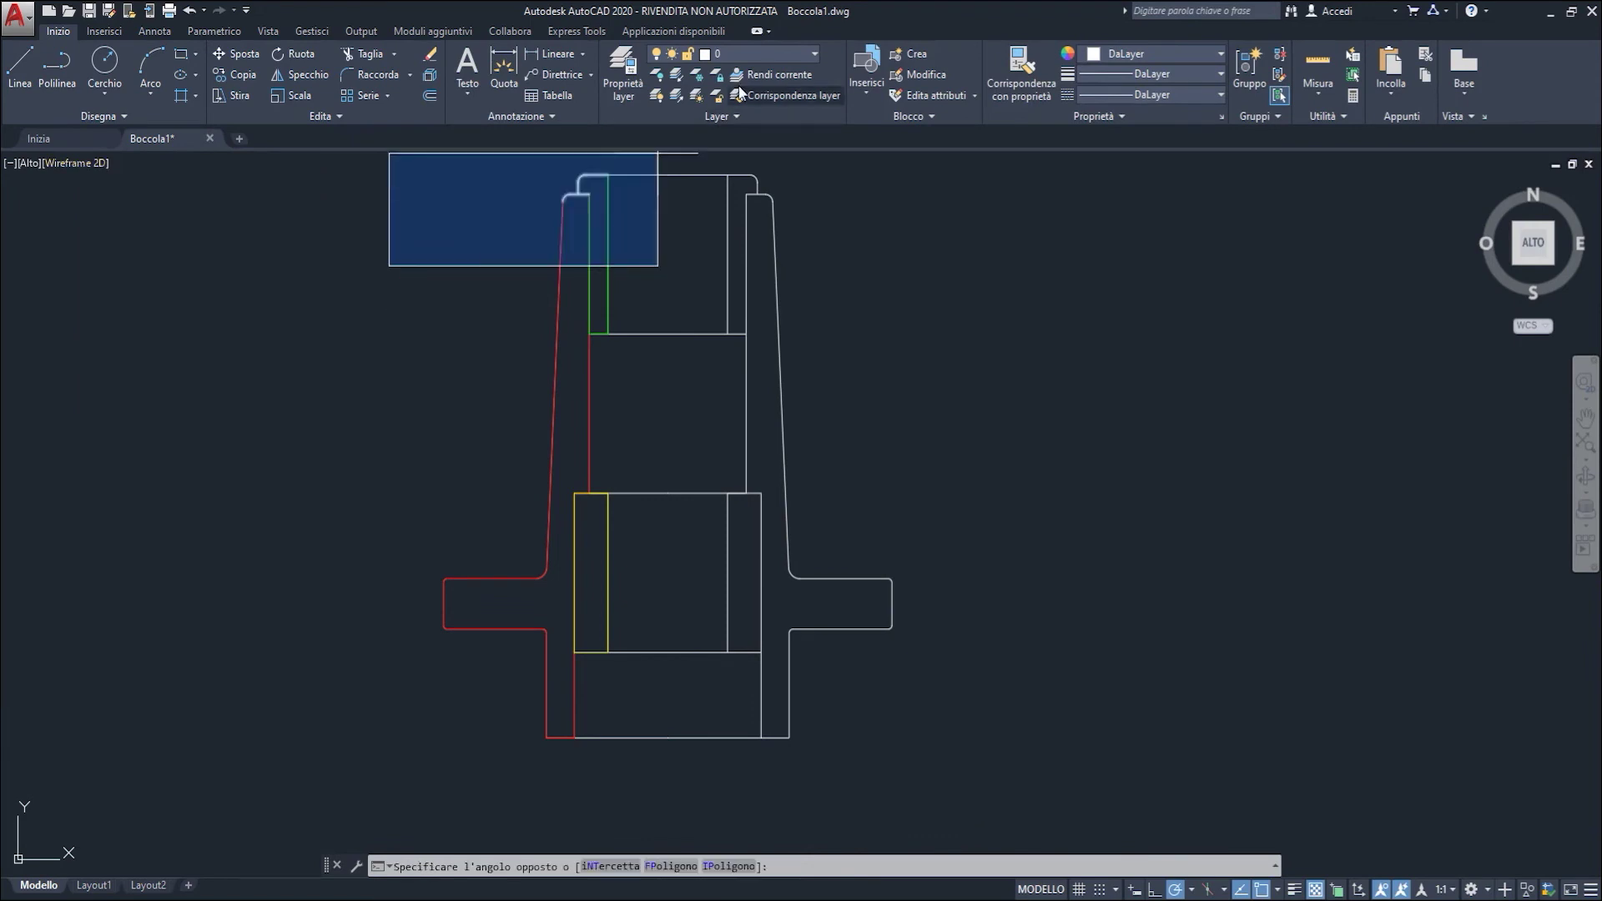
click(658, 153)
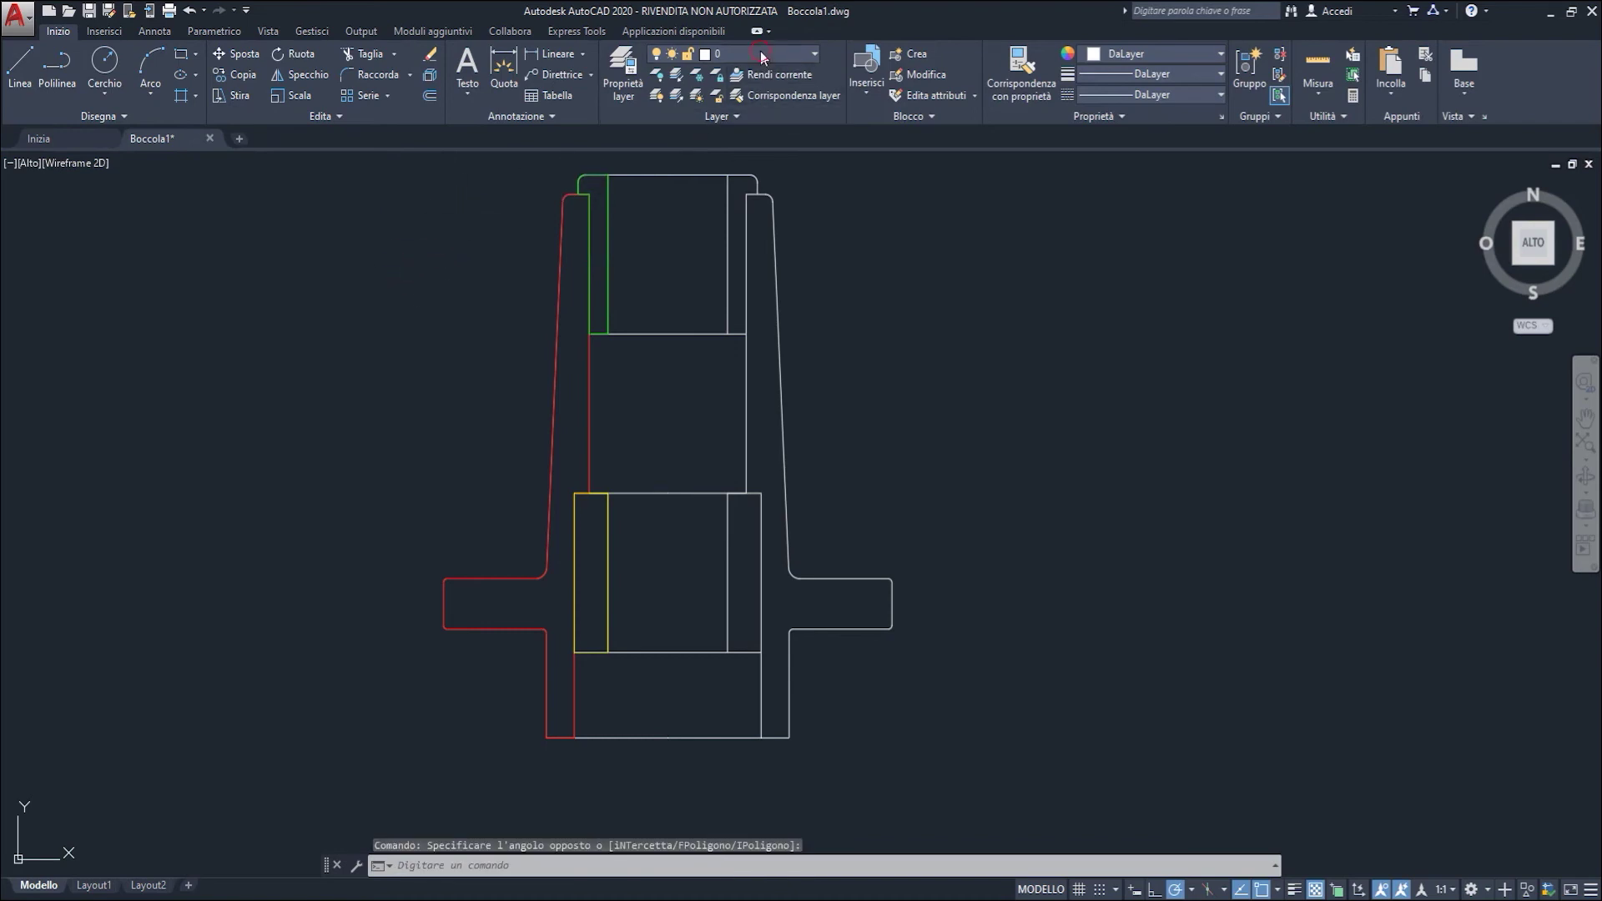
Step: Thaw layer fori to show the hole lines, then zoom in on the left flange
click(761, 55)
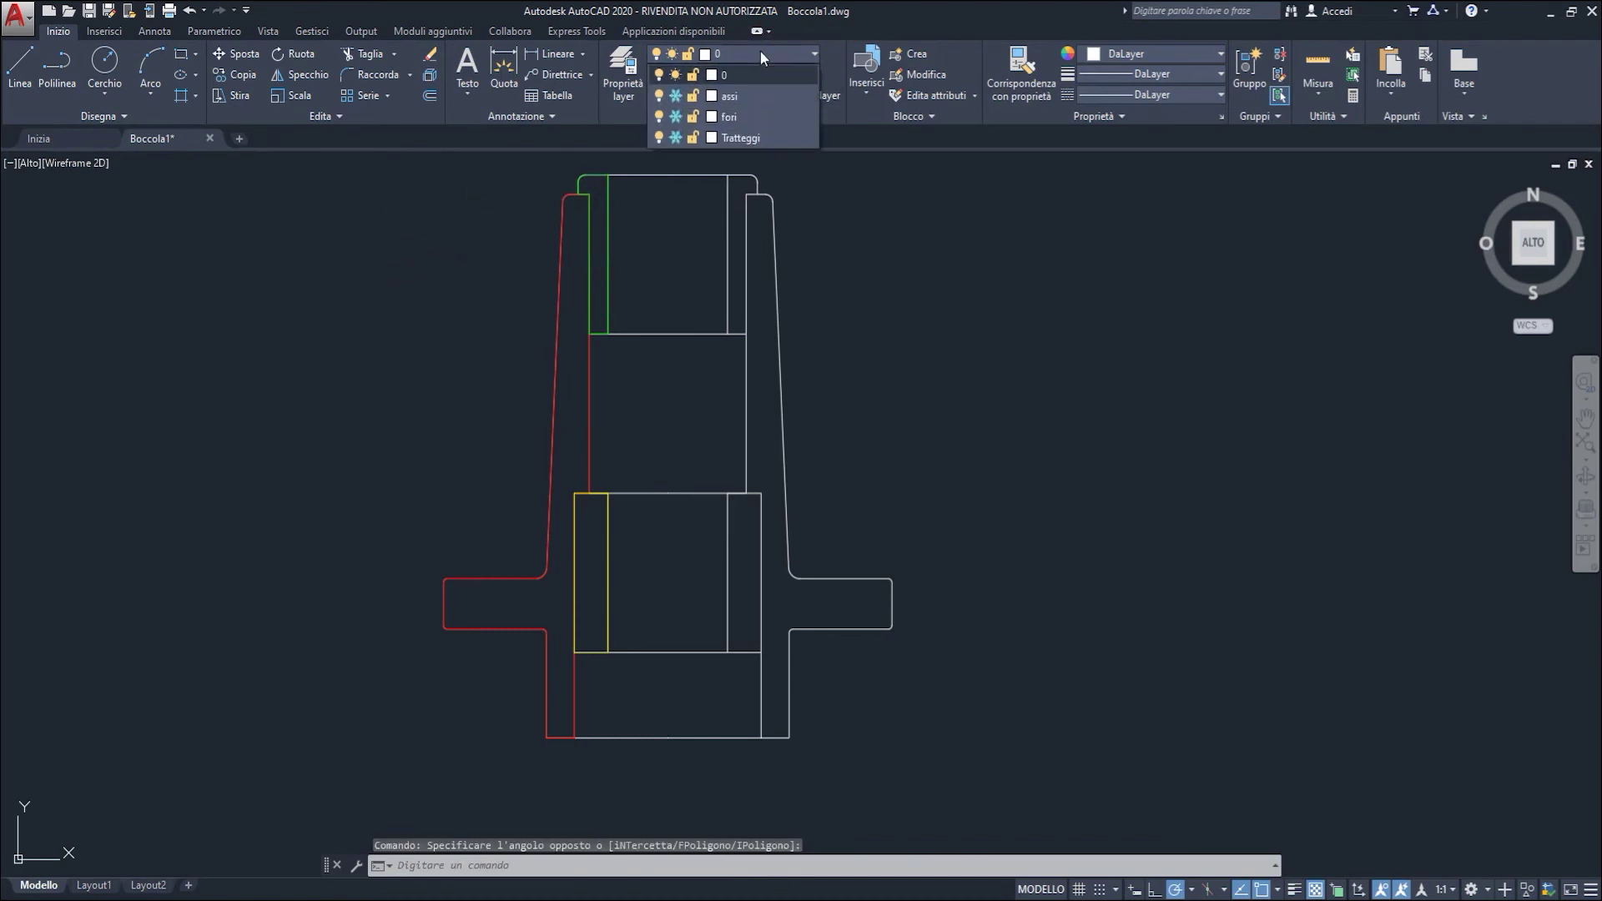
click(676, 117)
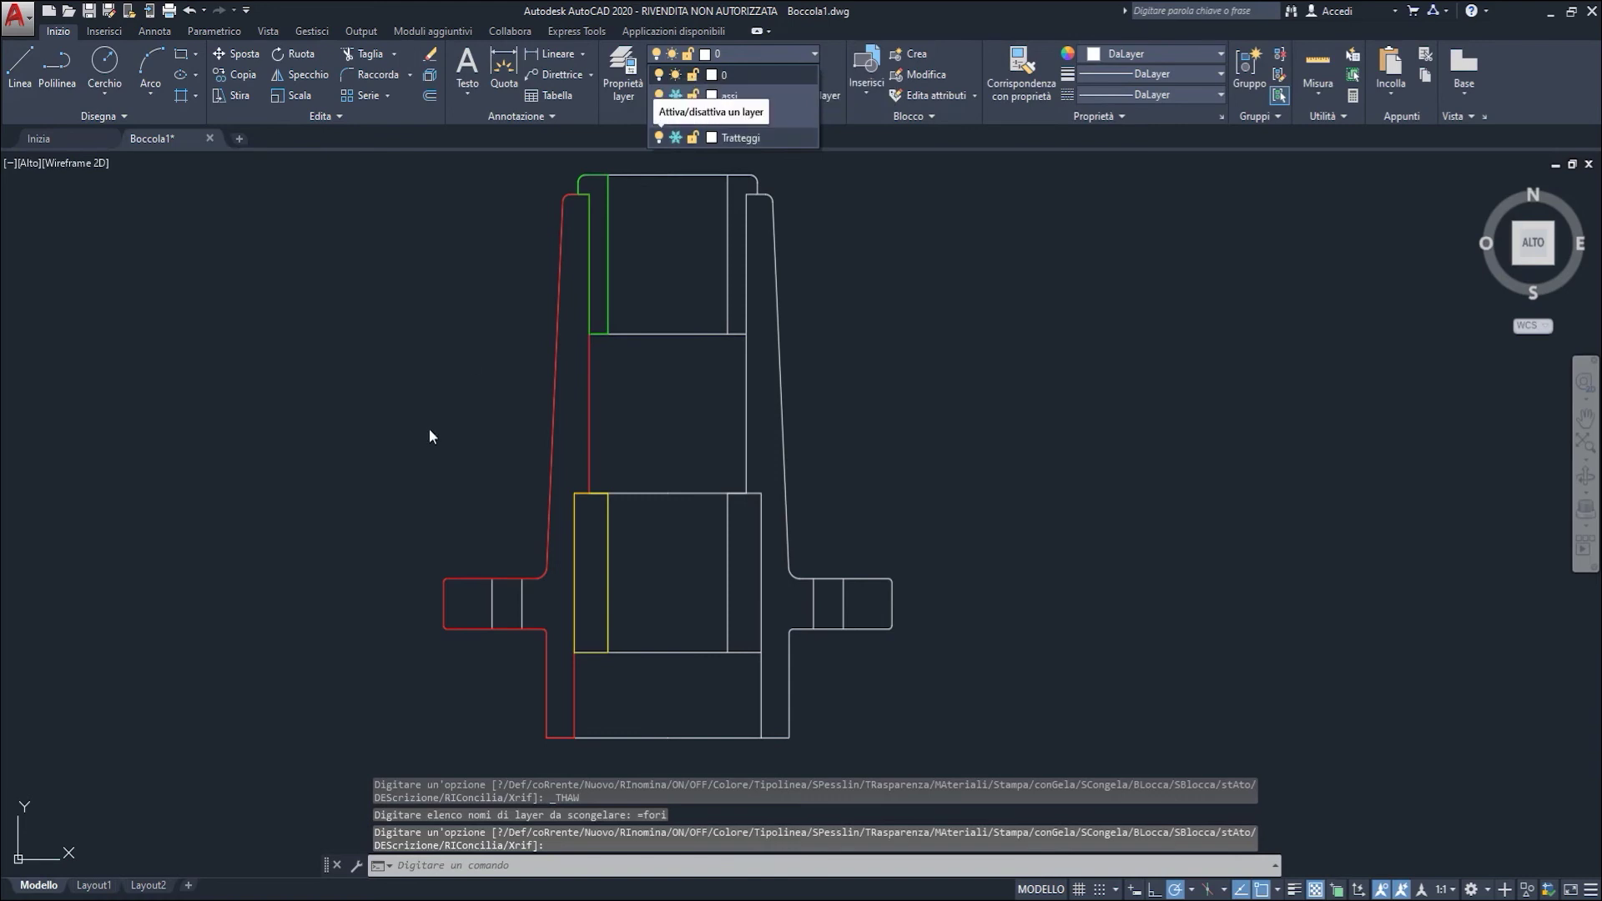
scroll(400, 651, up, 2)
scroll(550, 601, up, 2)
middle_drag(626, 466, 528, 457)
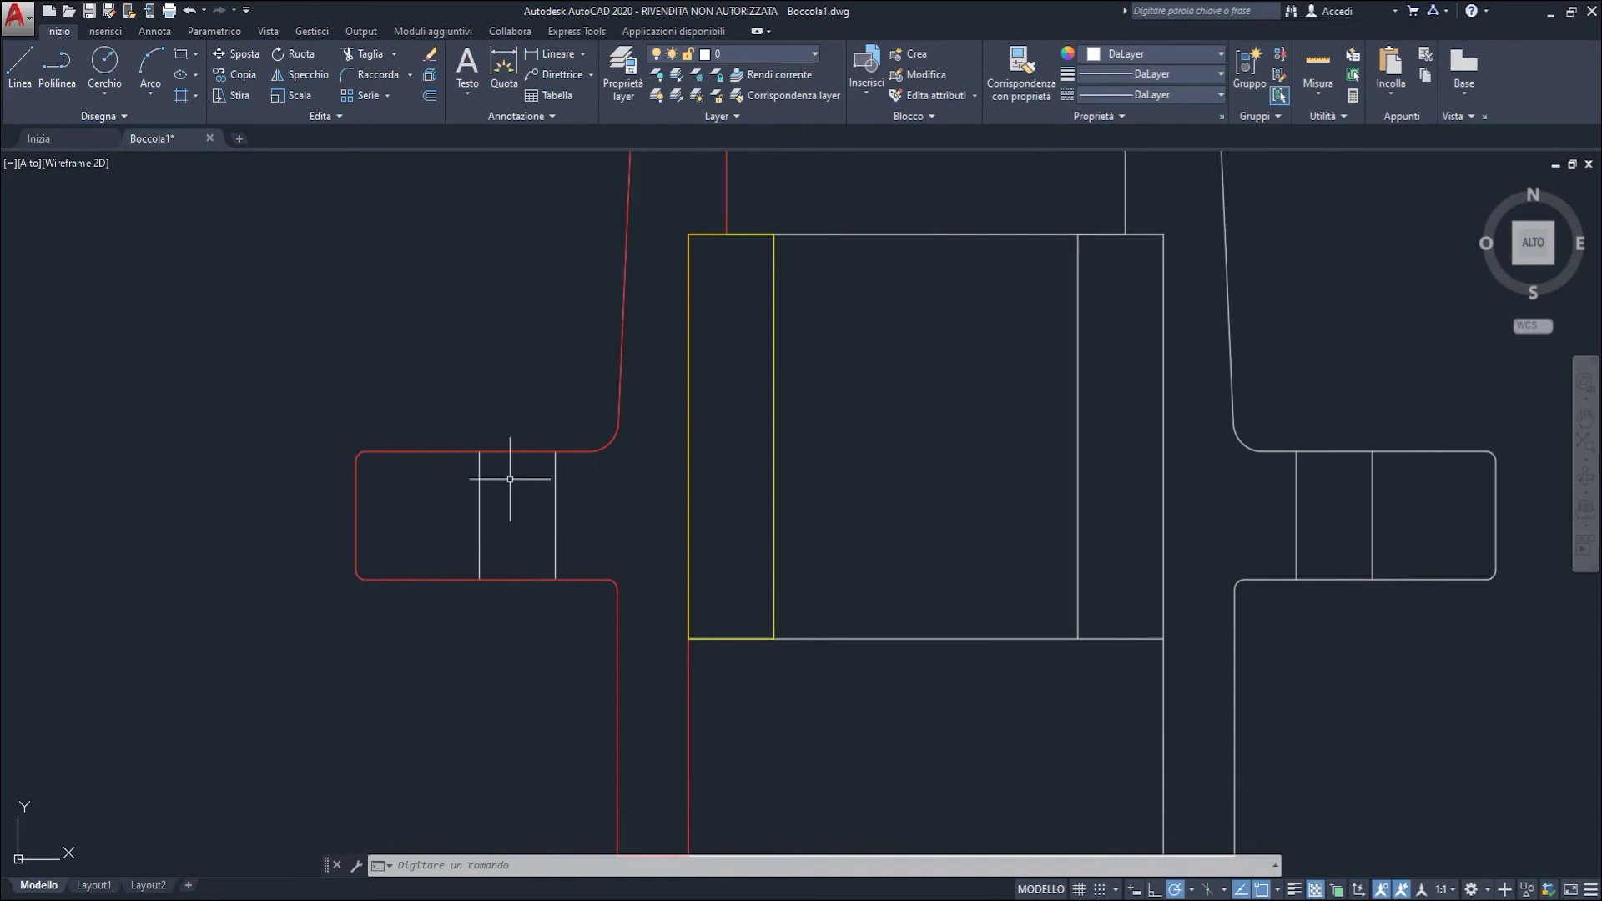
middle_drag(482, 534, 487, 533)
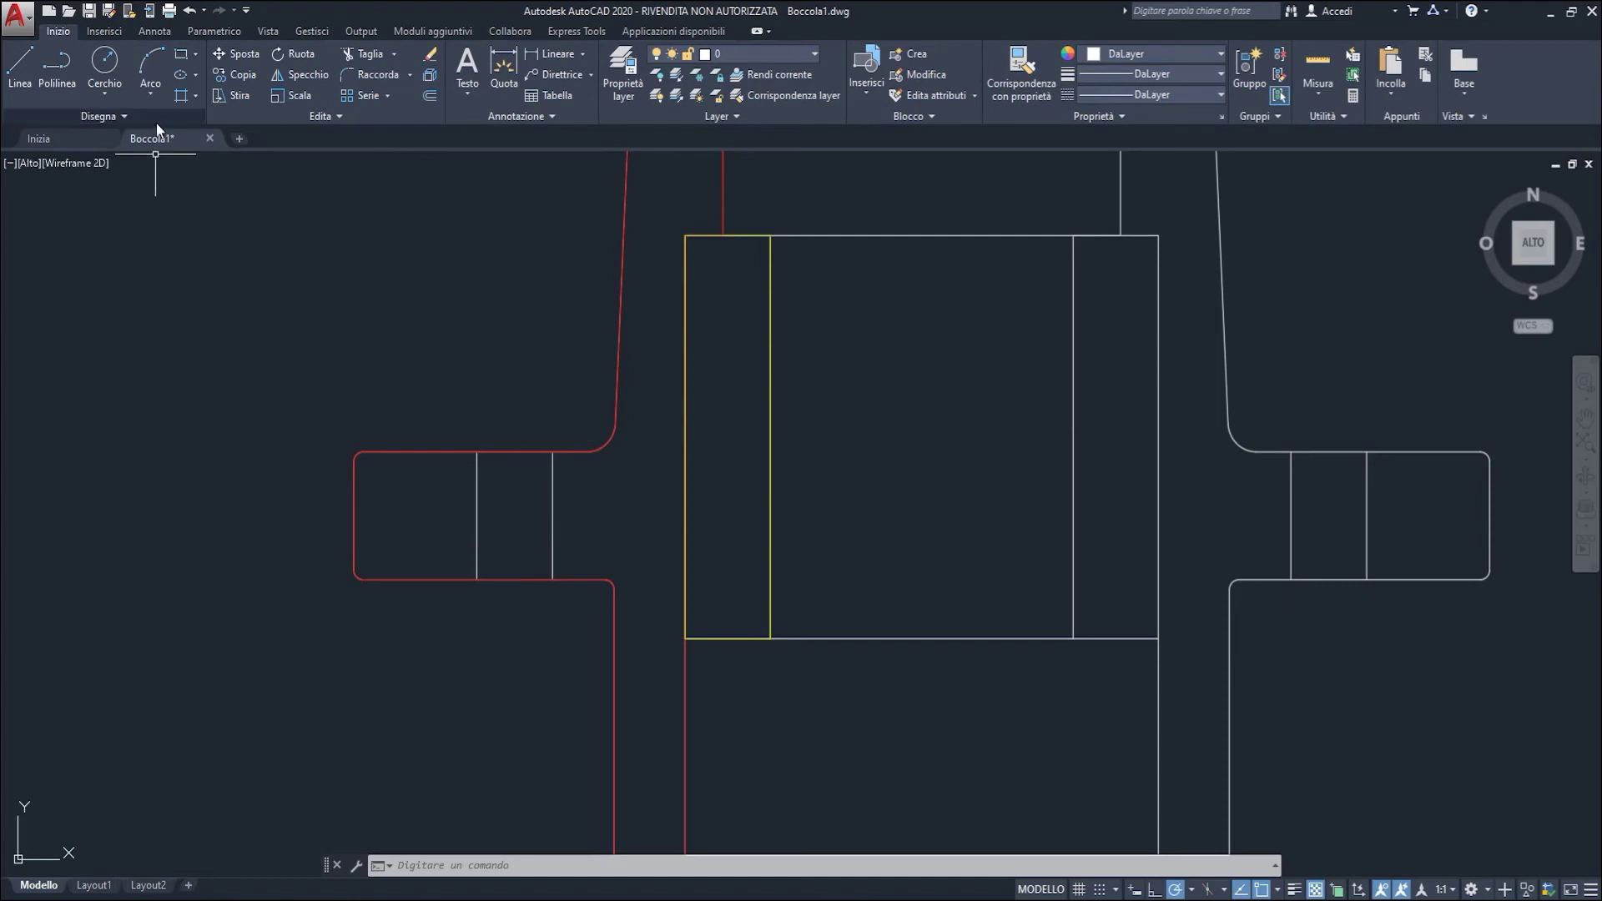
Step: Draw a rectangle over the left flange hole, from its top edge to its bottom edge
click(20, 62)
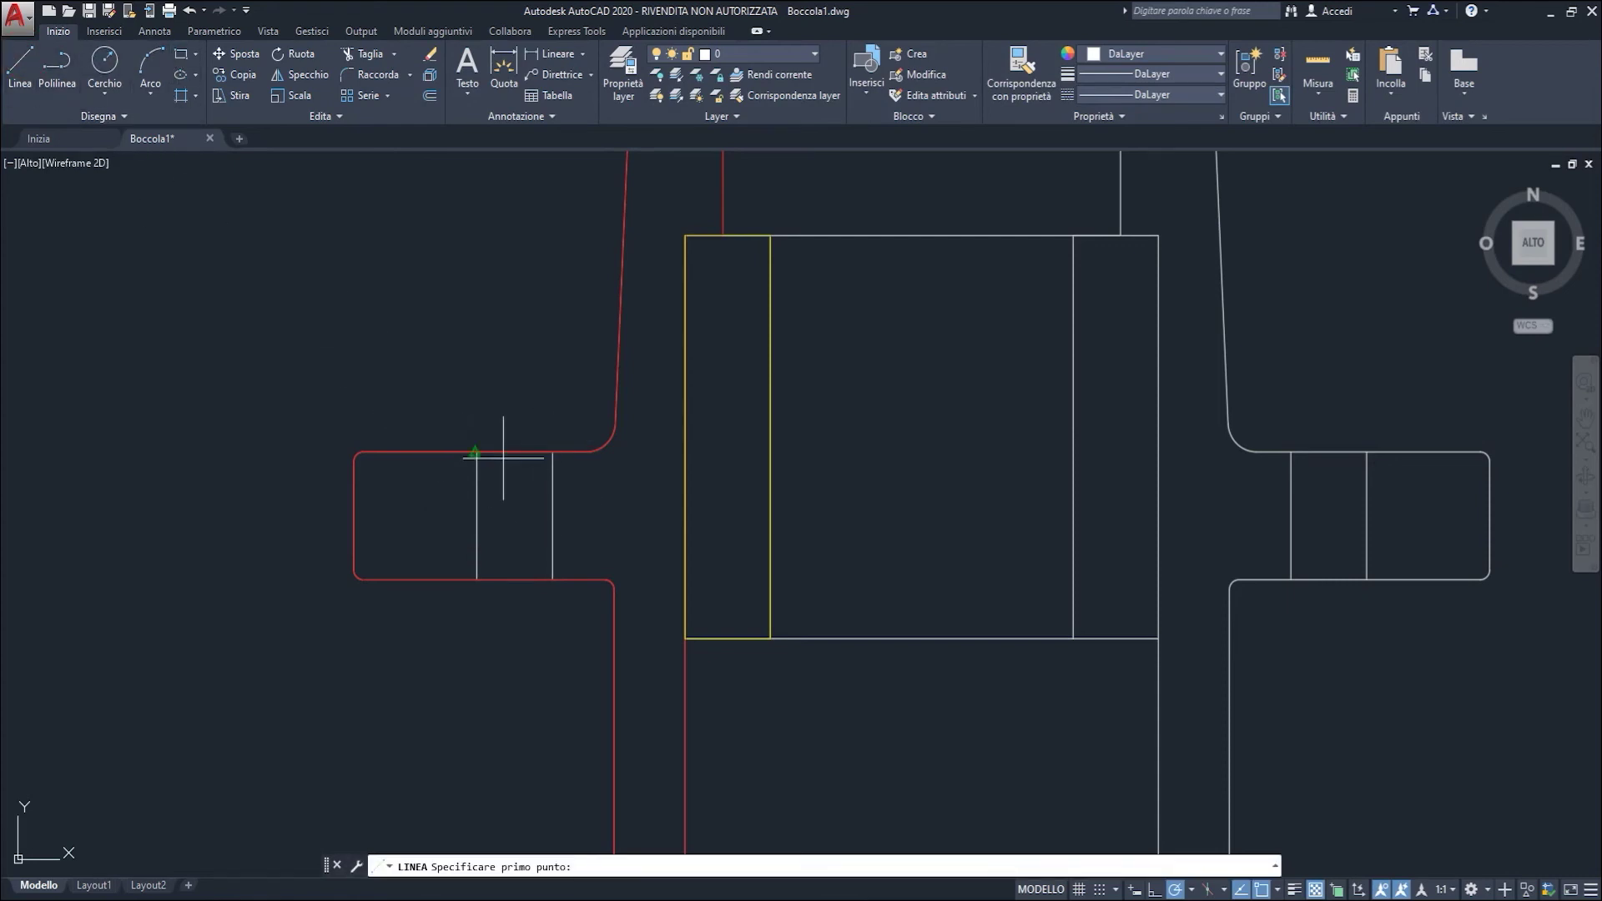
click(552, 452)
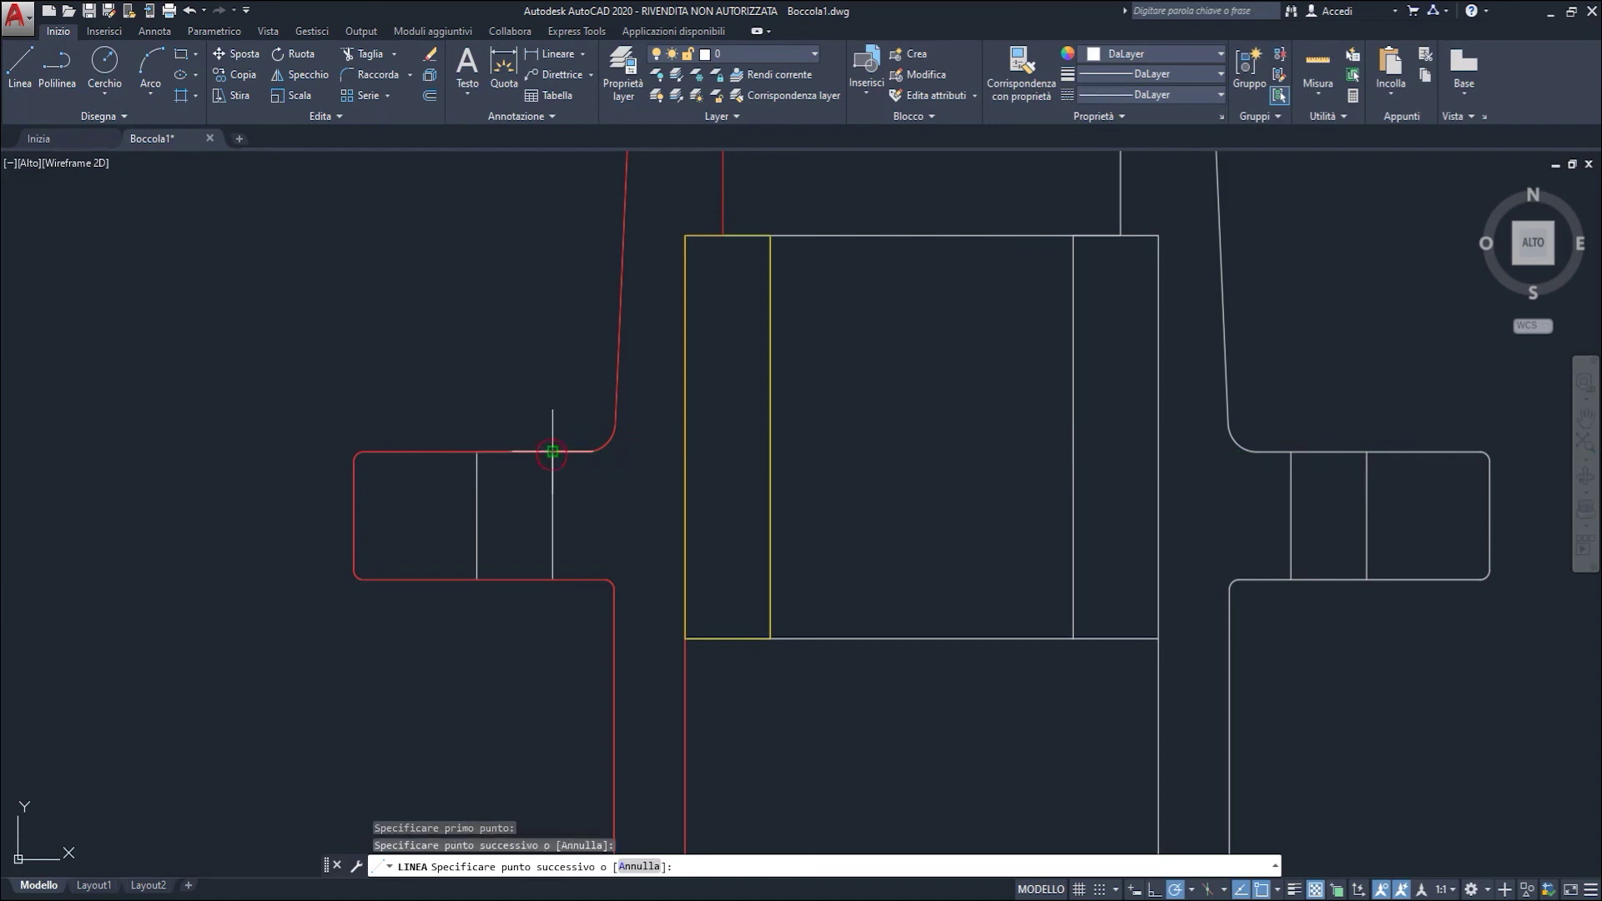
click(181, 54)
click(515, 452)
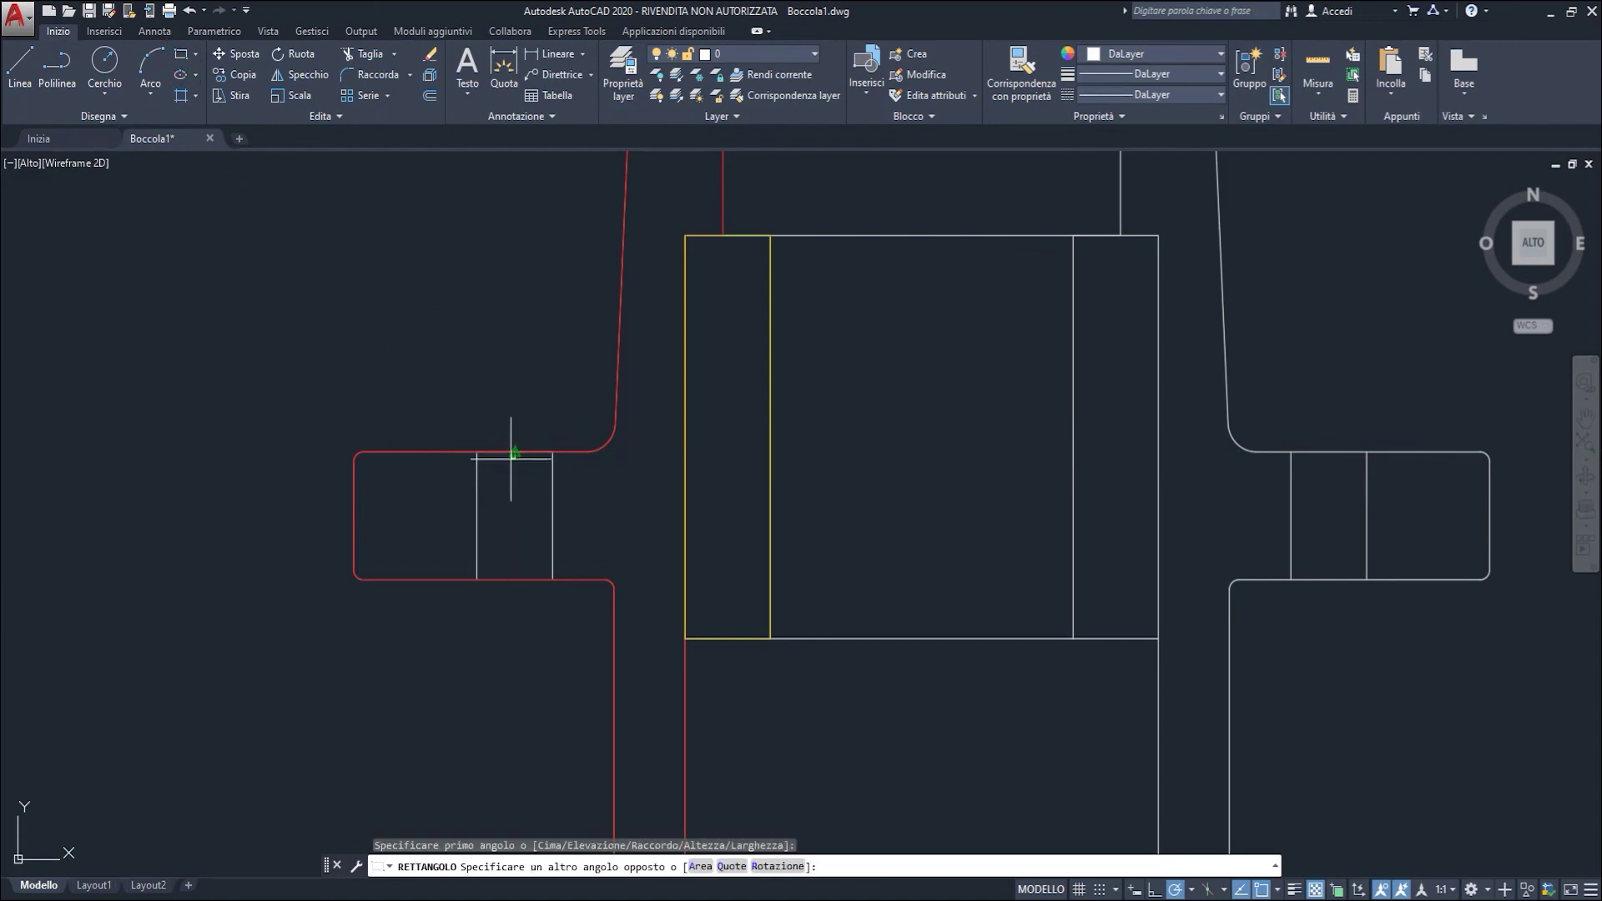
click(477, 579)
scroll(484, 588, up, 1)
scroll(510, 468, up, 1)
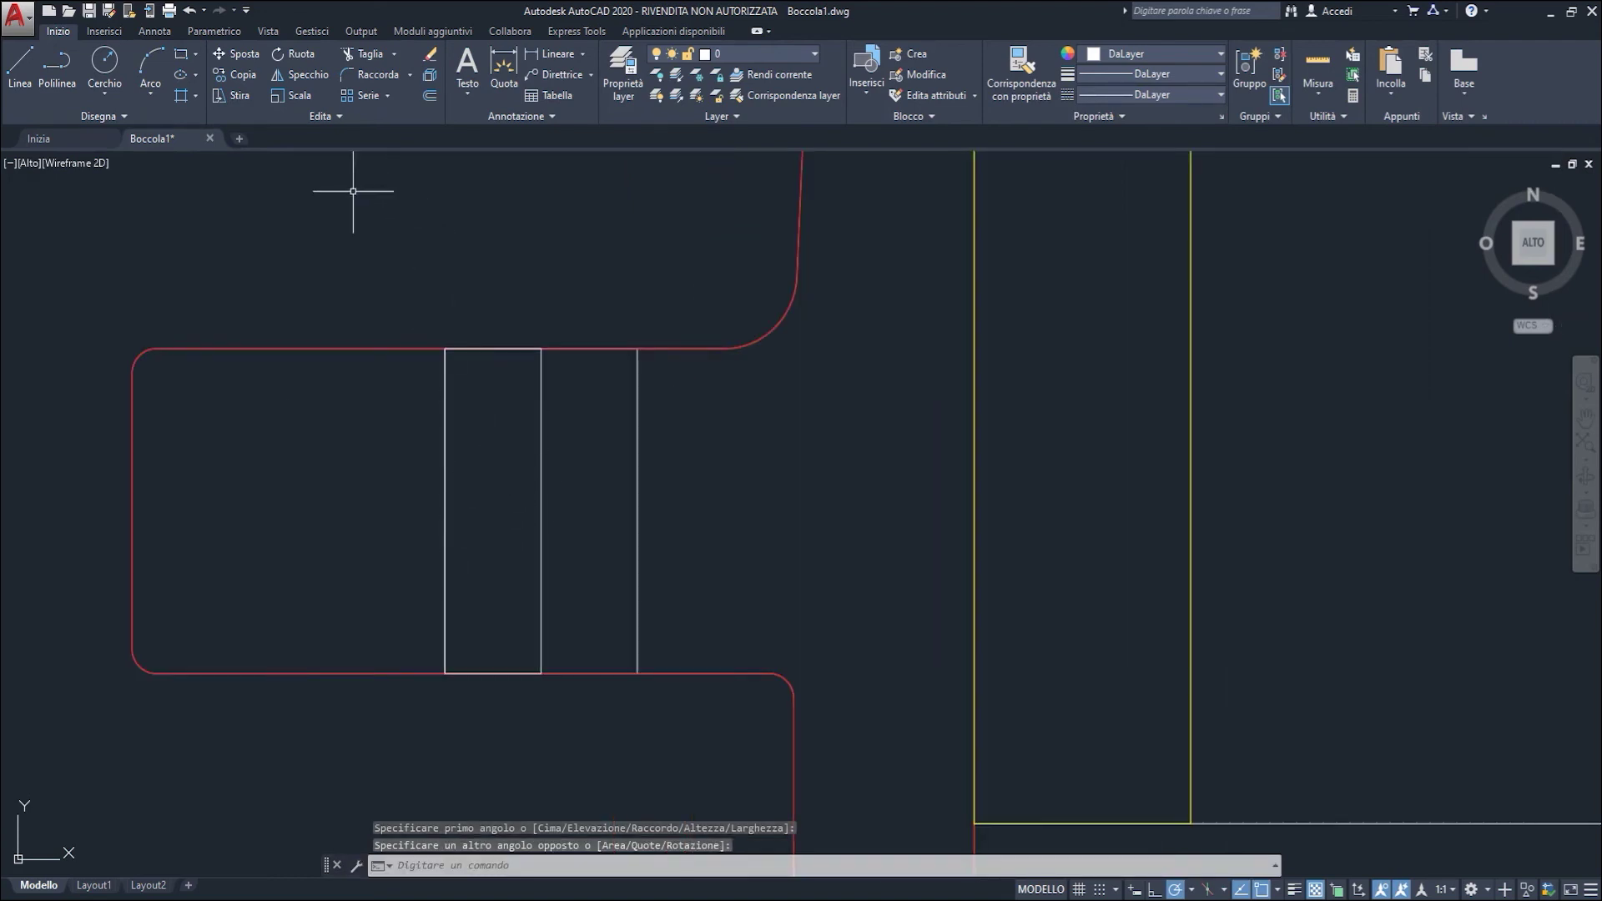
Step: Use Boundary Pick Points inside the hole rectangle to create a region
click(196, 95)
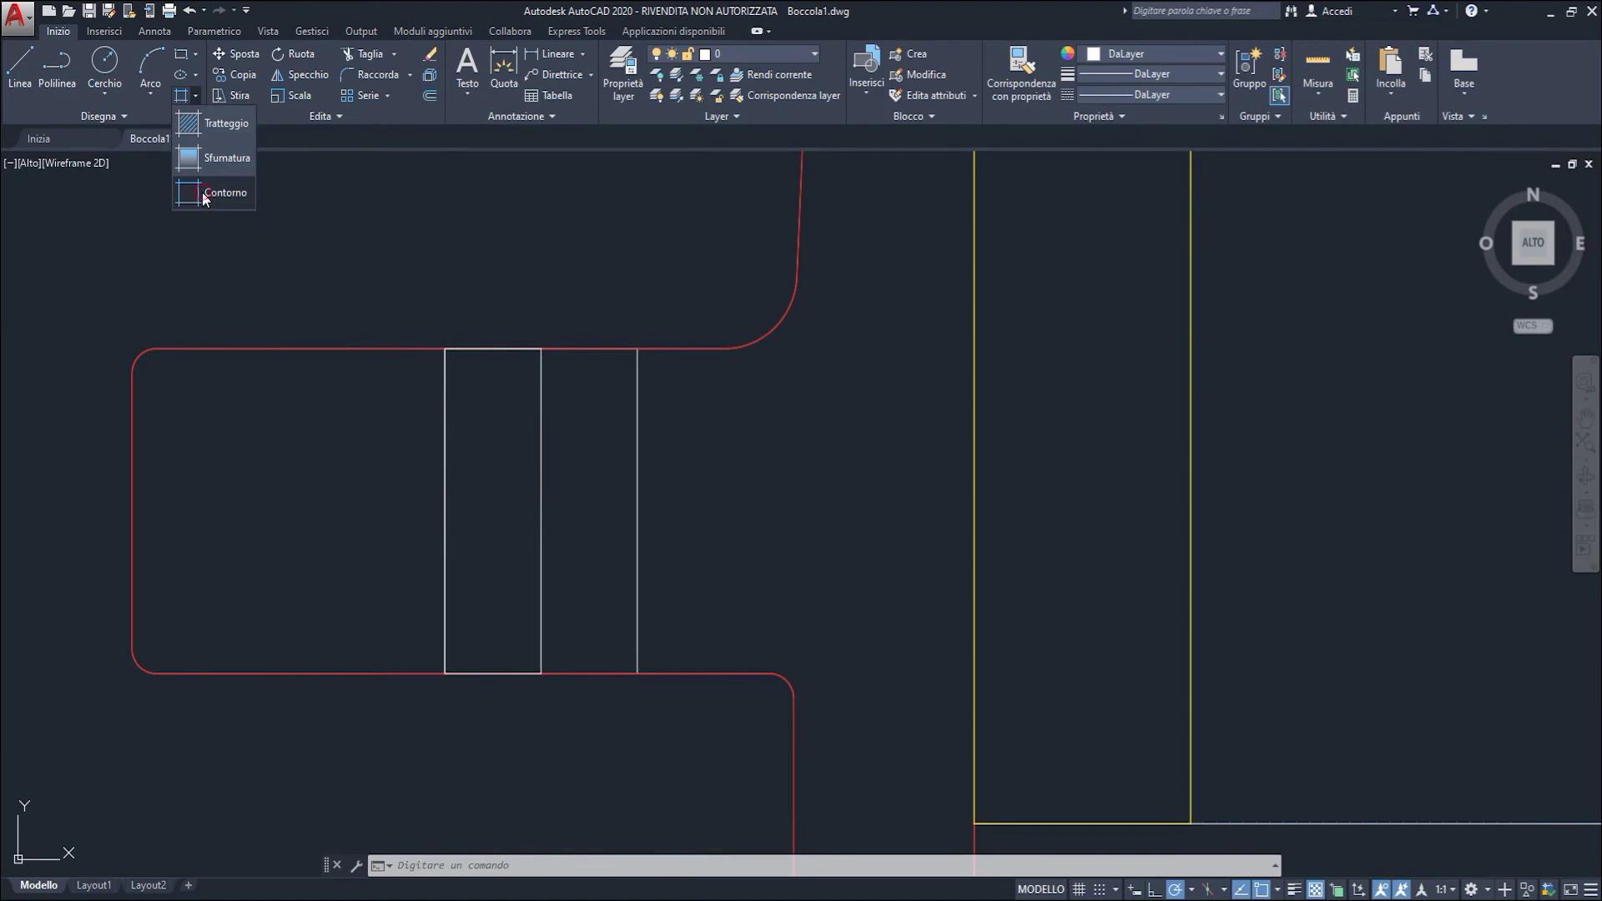
click(204, 197)
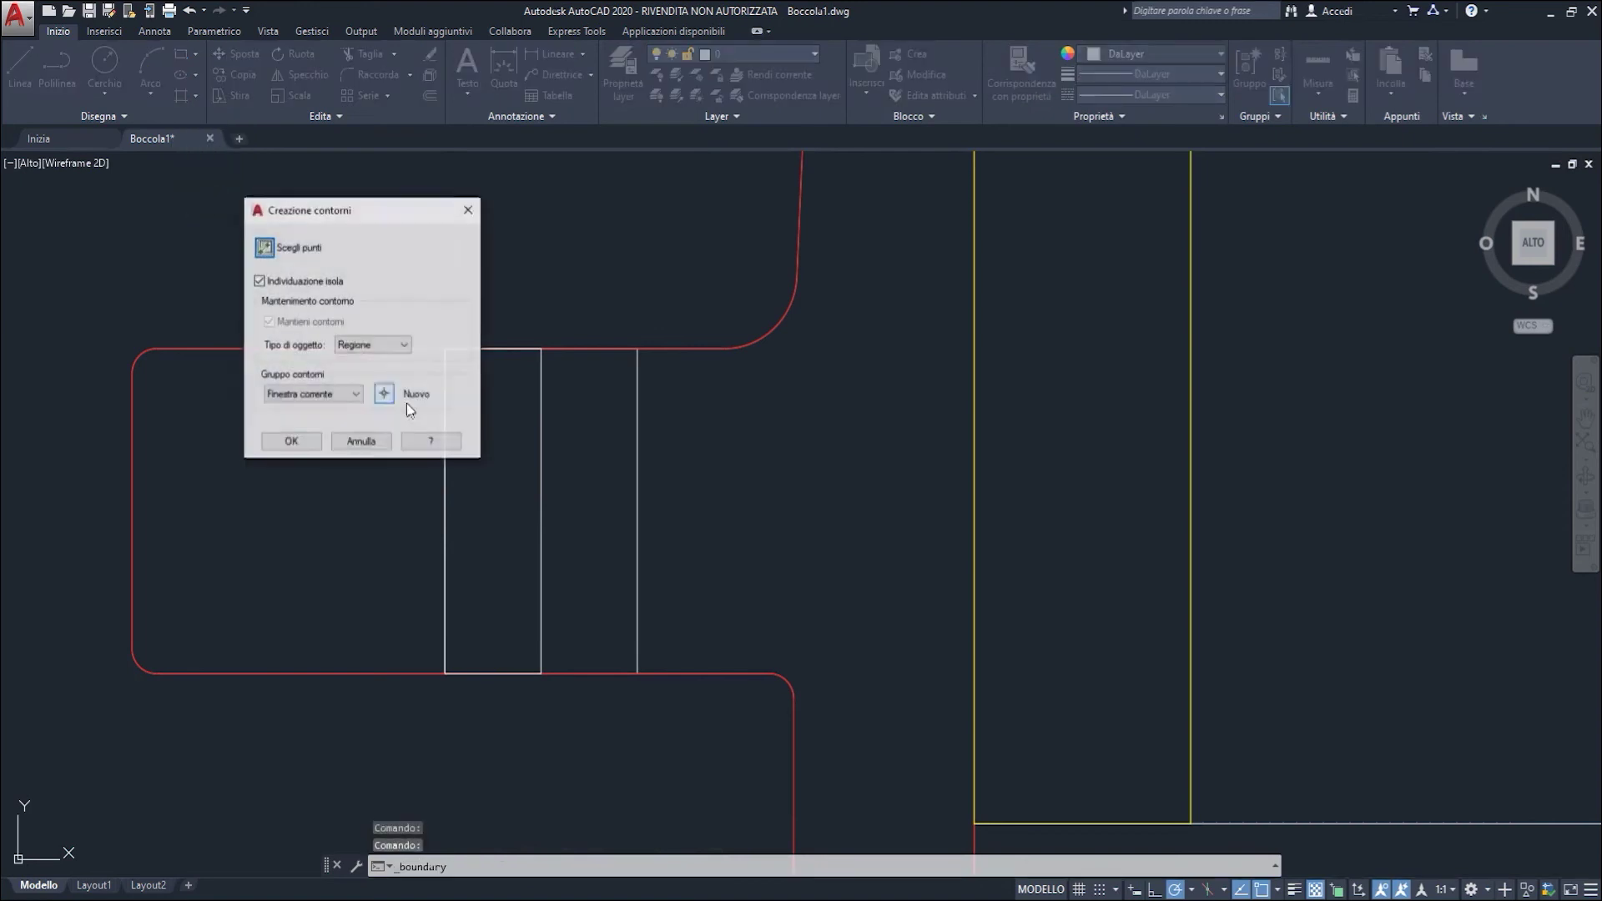
click(264, 247)
click(518, 418)
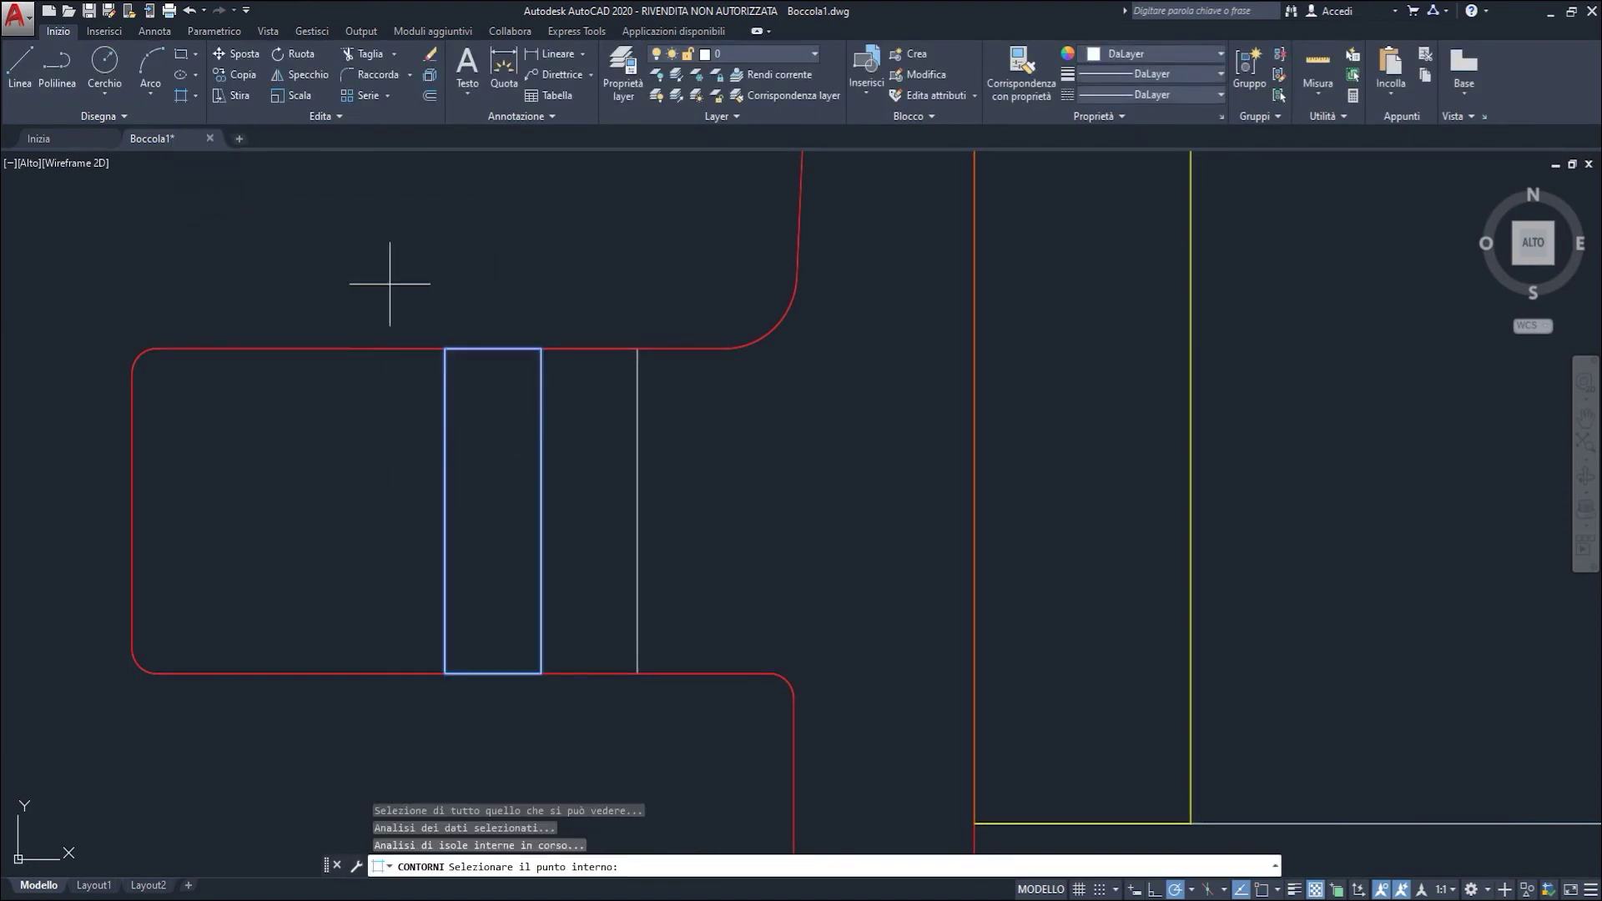
key(Return)
click(92, 164)
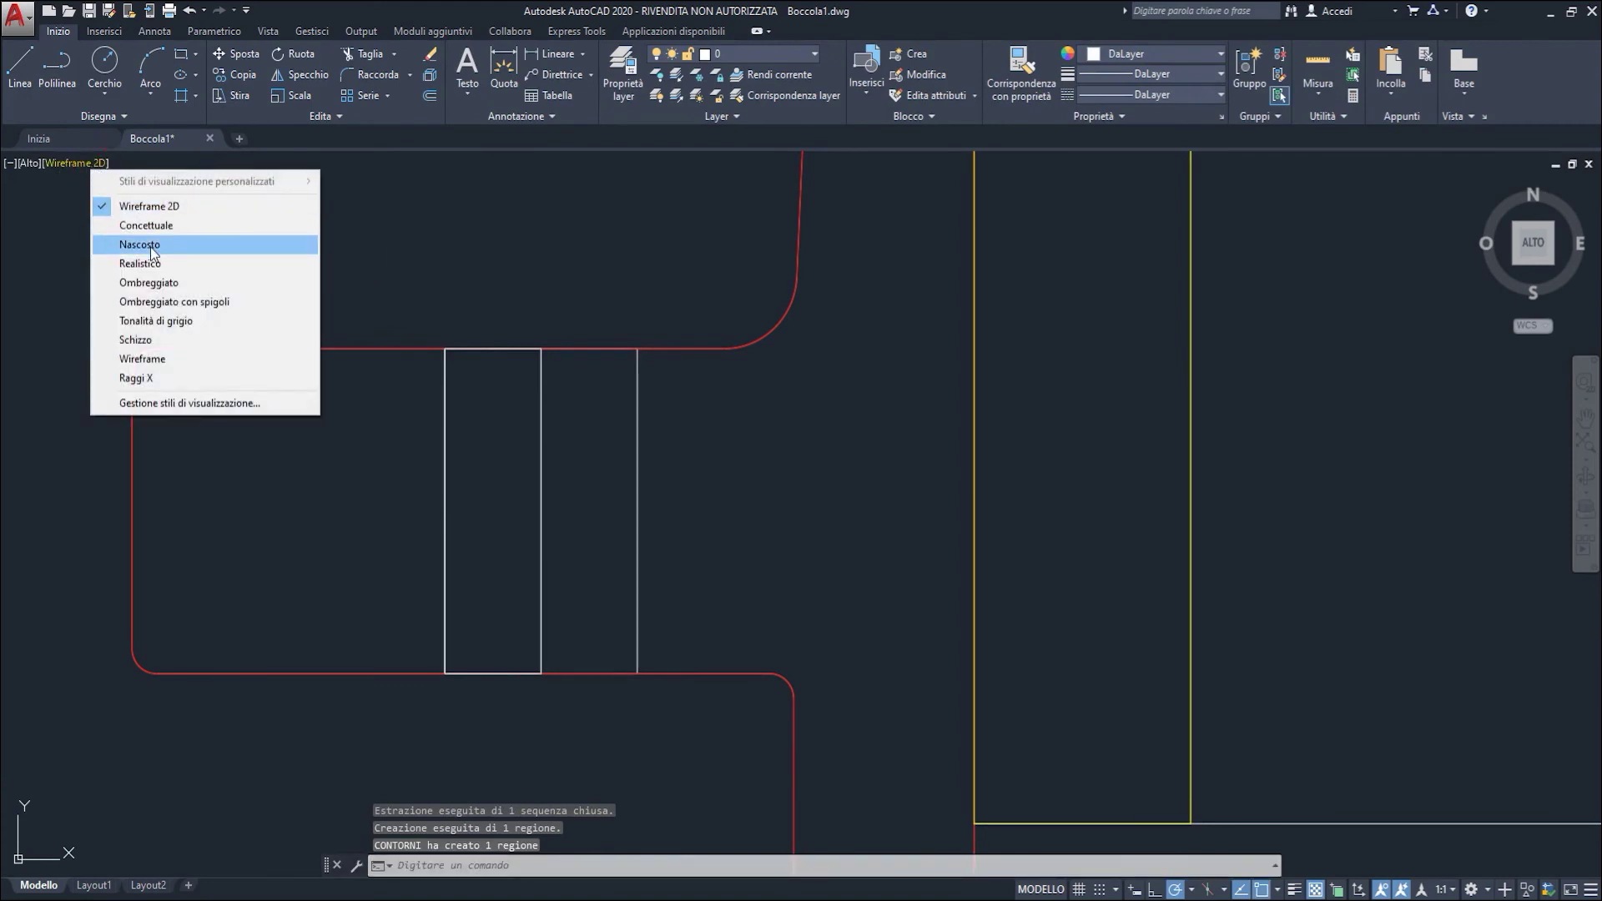
Step: Switch to Realistic shading, then use selection cycling to select the red region under the hole
click(148, 263)
scroll(512, 292, down, 2)
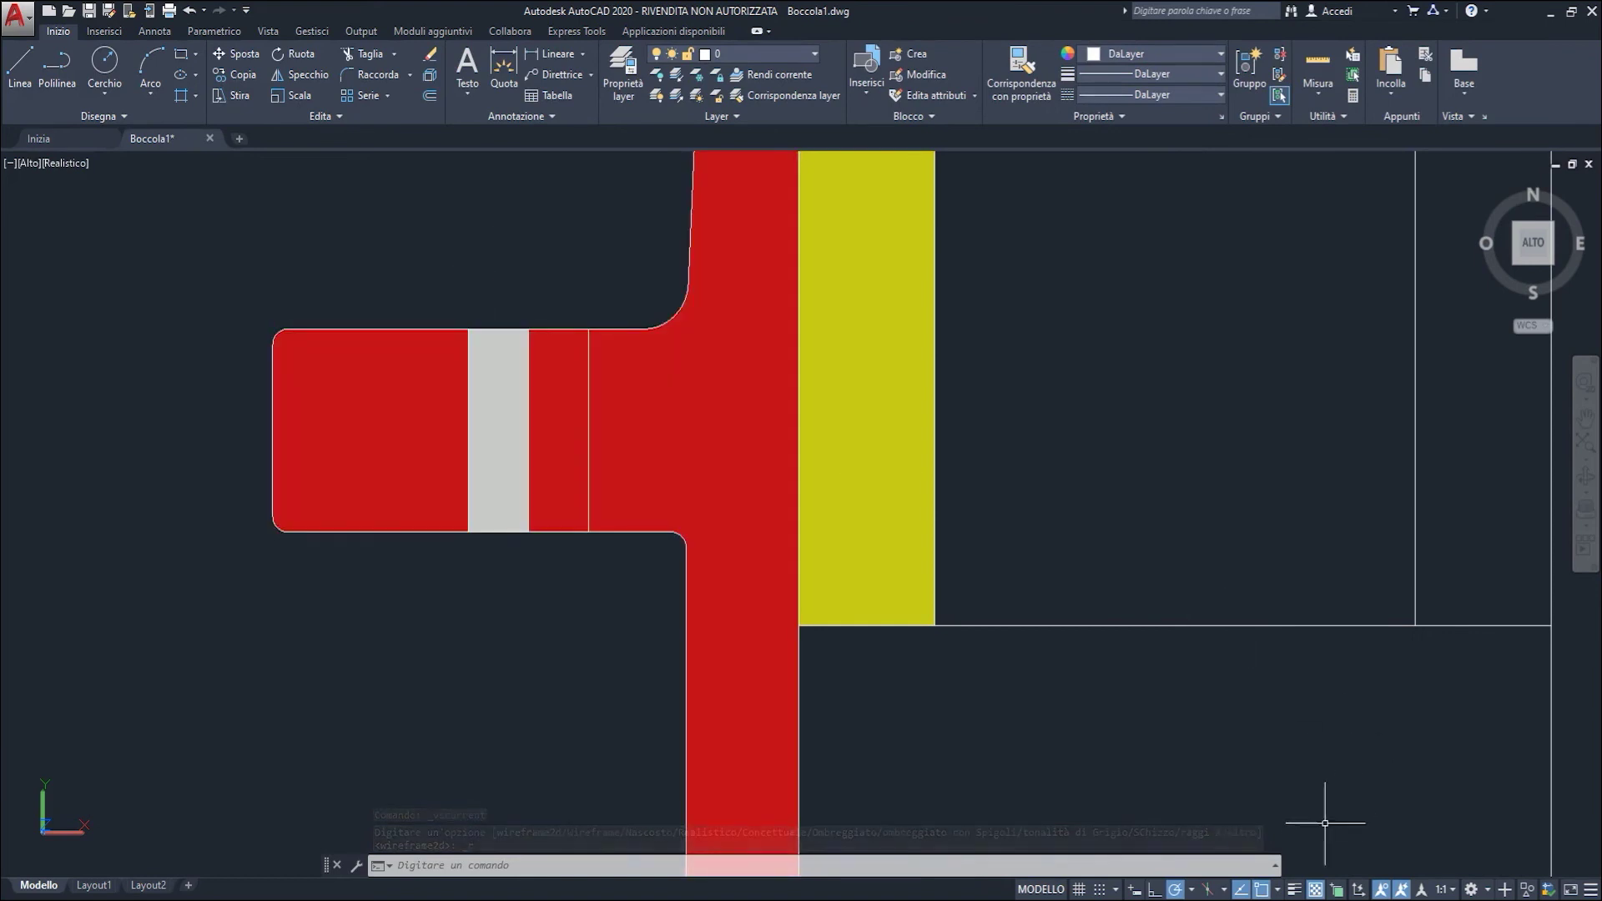
click(1336, 891)
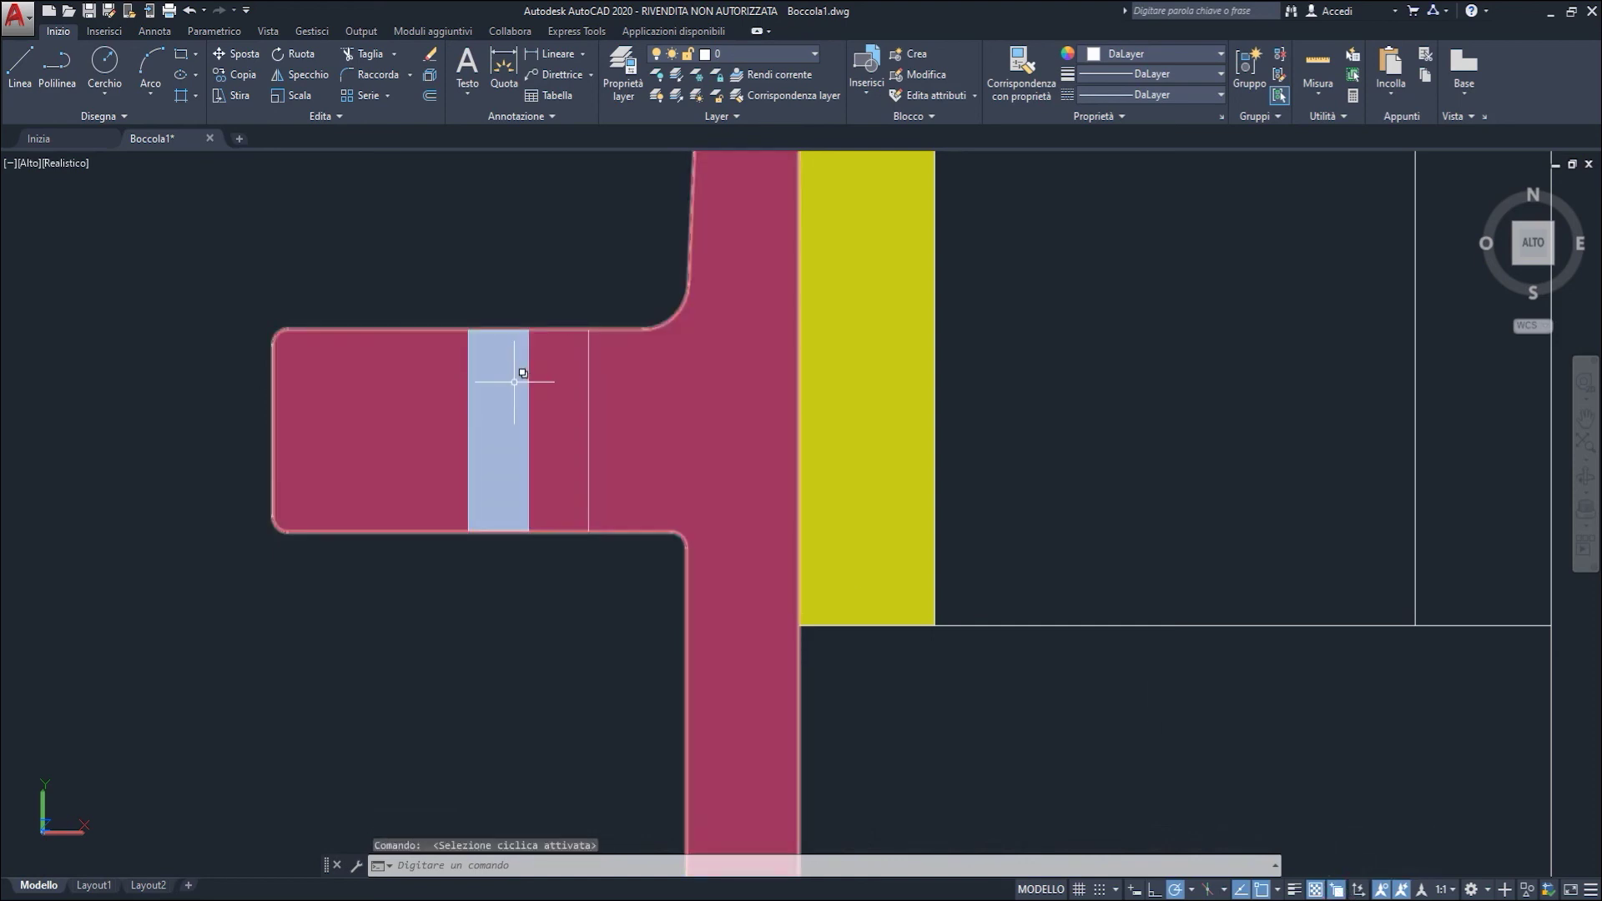
mouse_move(517, 376)
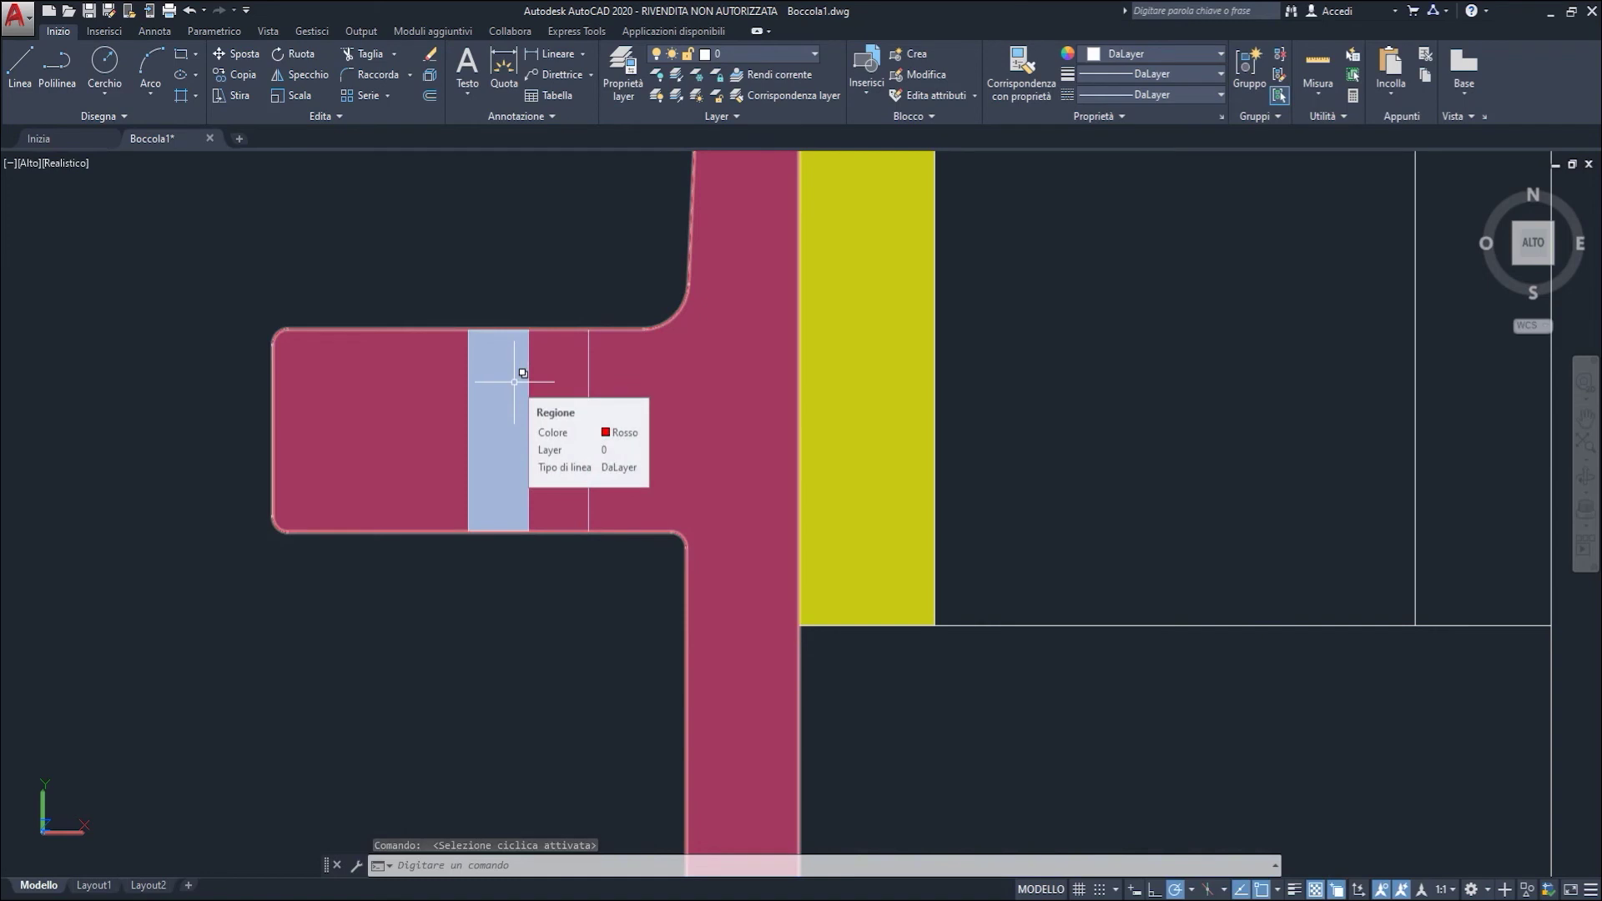
click(515, 381)
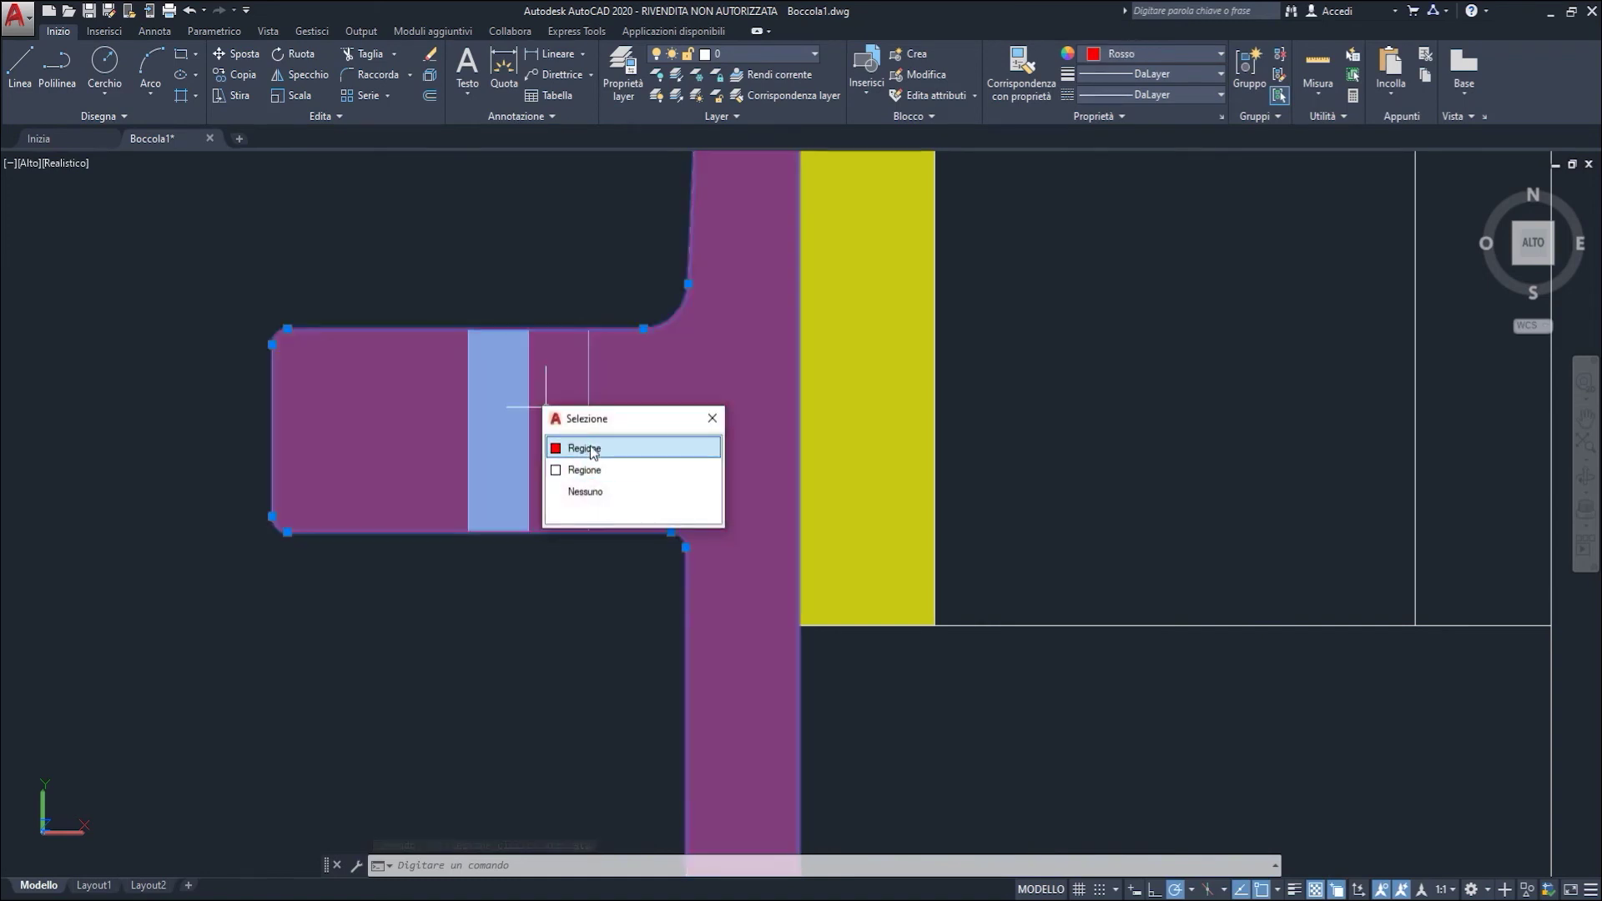
click(712, 419)
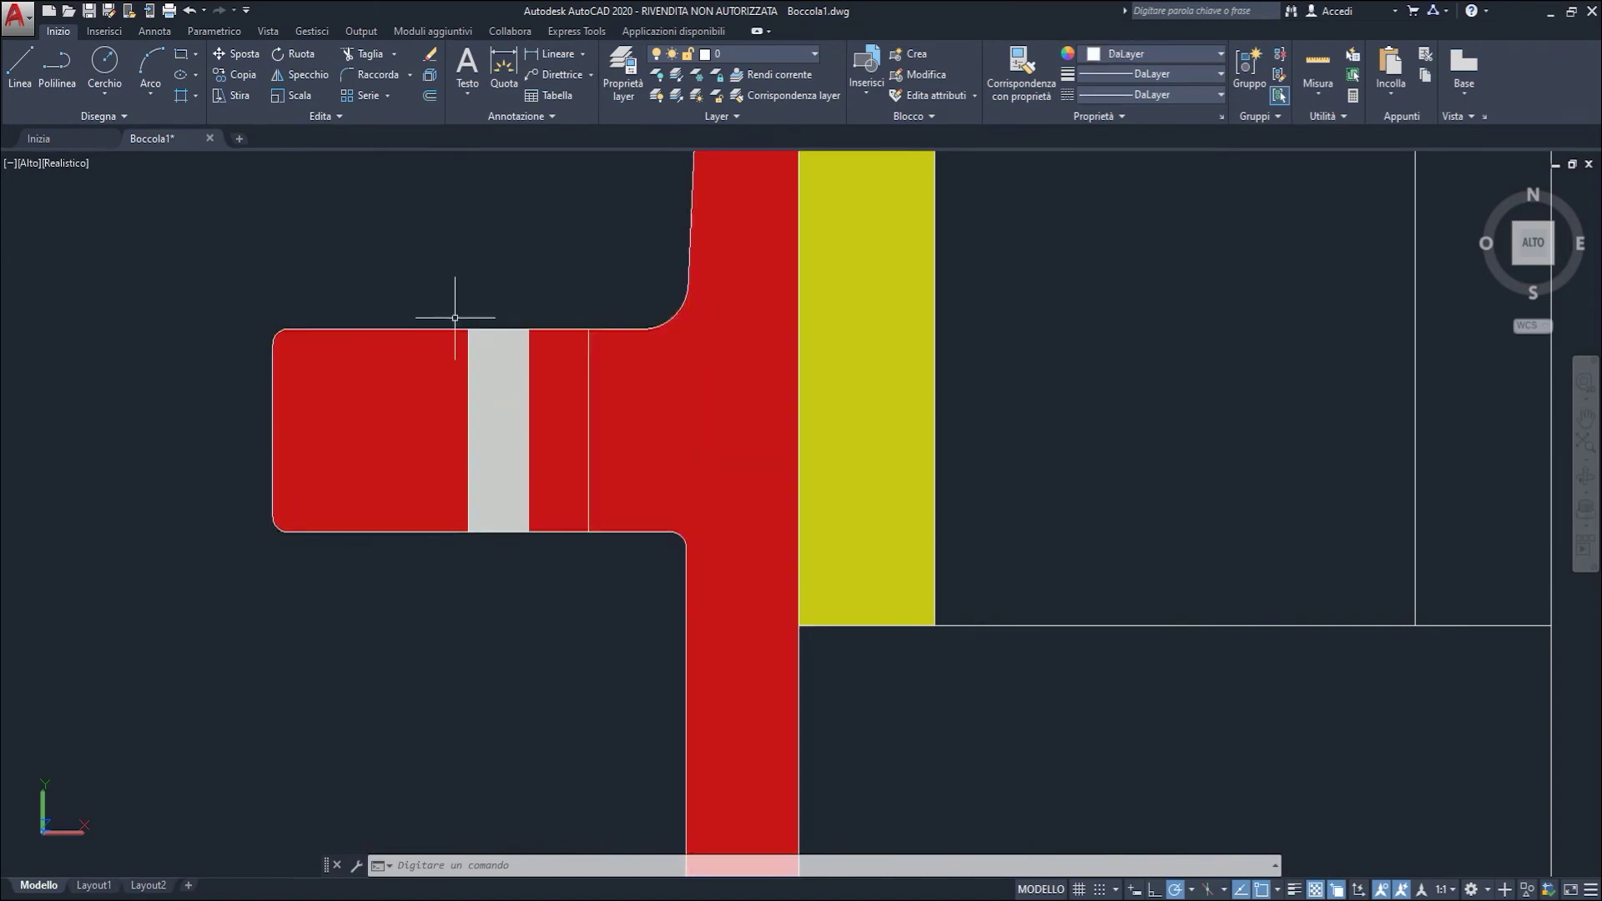
scroll(455, 318, down, 5)
Step: Zoom out to fit the whole coloured section and open the workspace list
scroll(455, 318, up, 2)
middle_drag(447, 308, 486, 507)
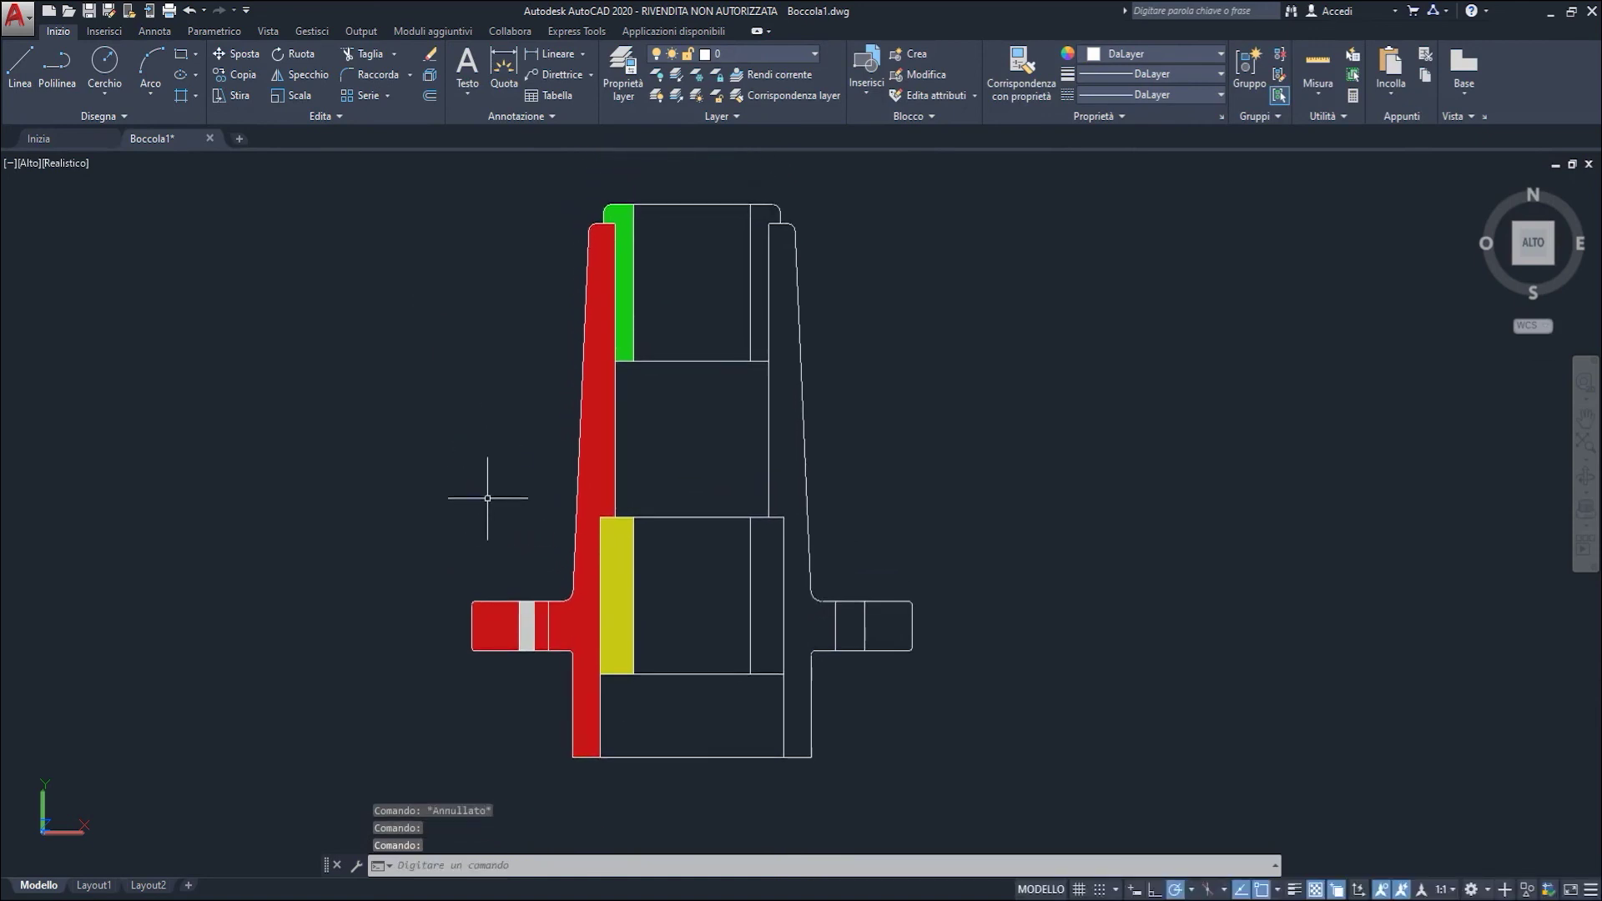
middle_drag(490, 433, 426, 422)
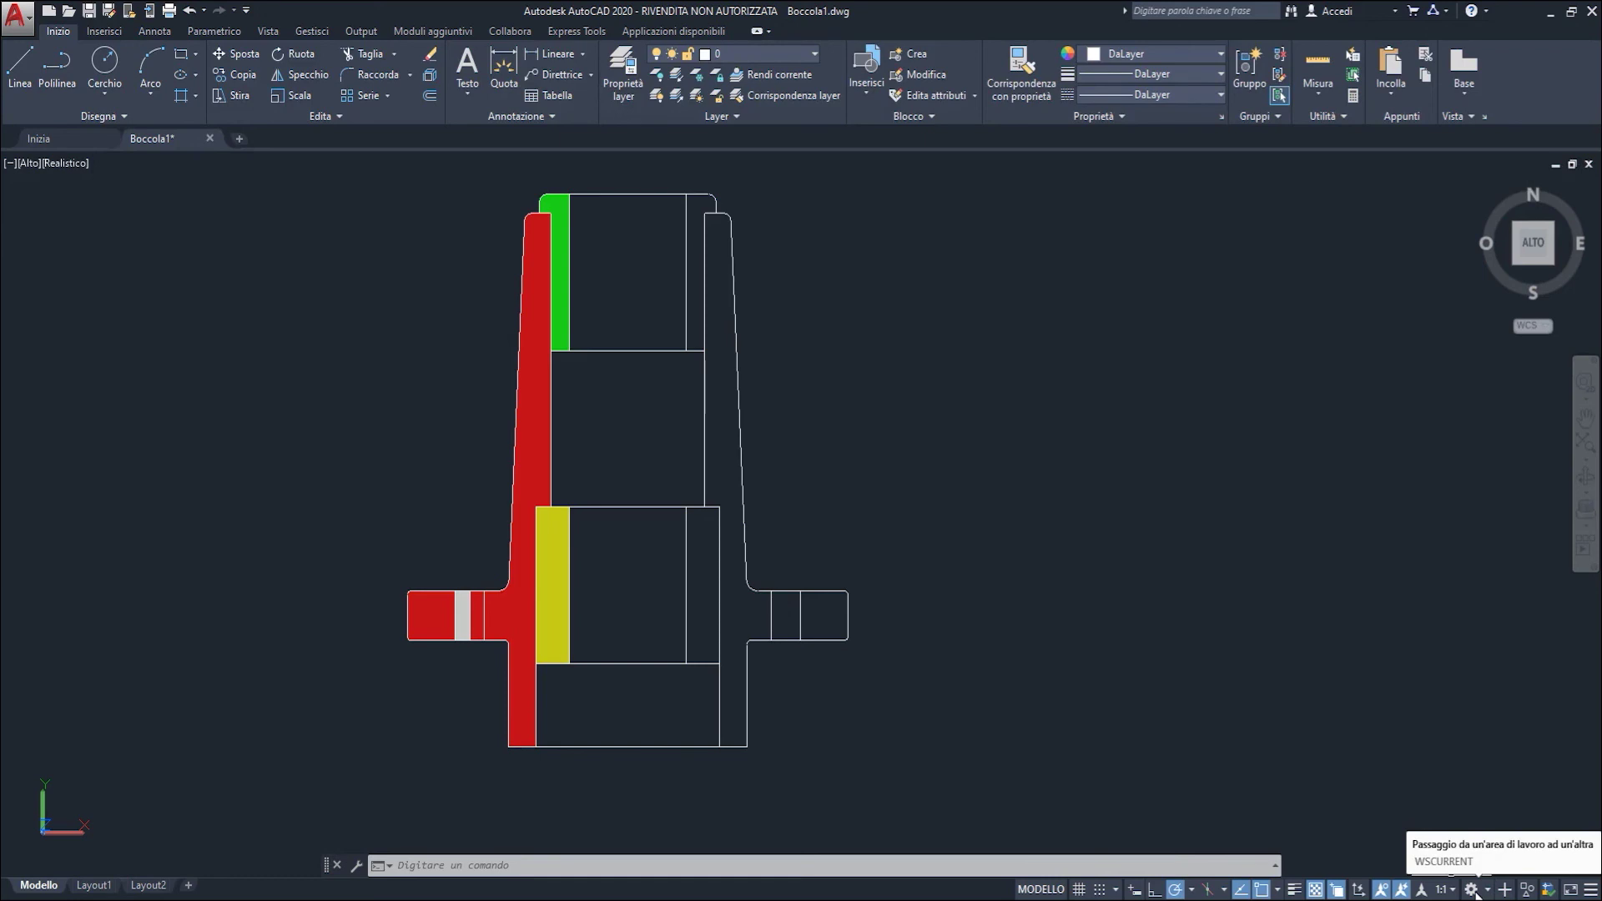
click(1473, 889)
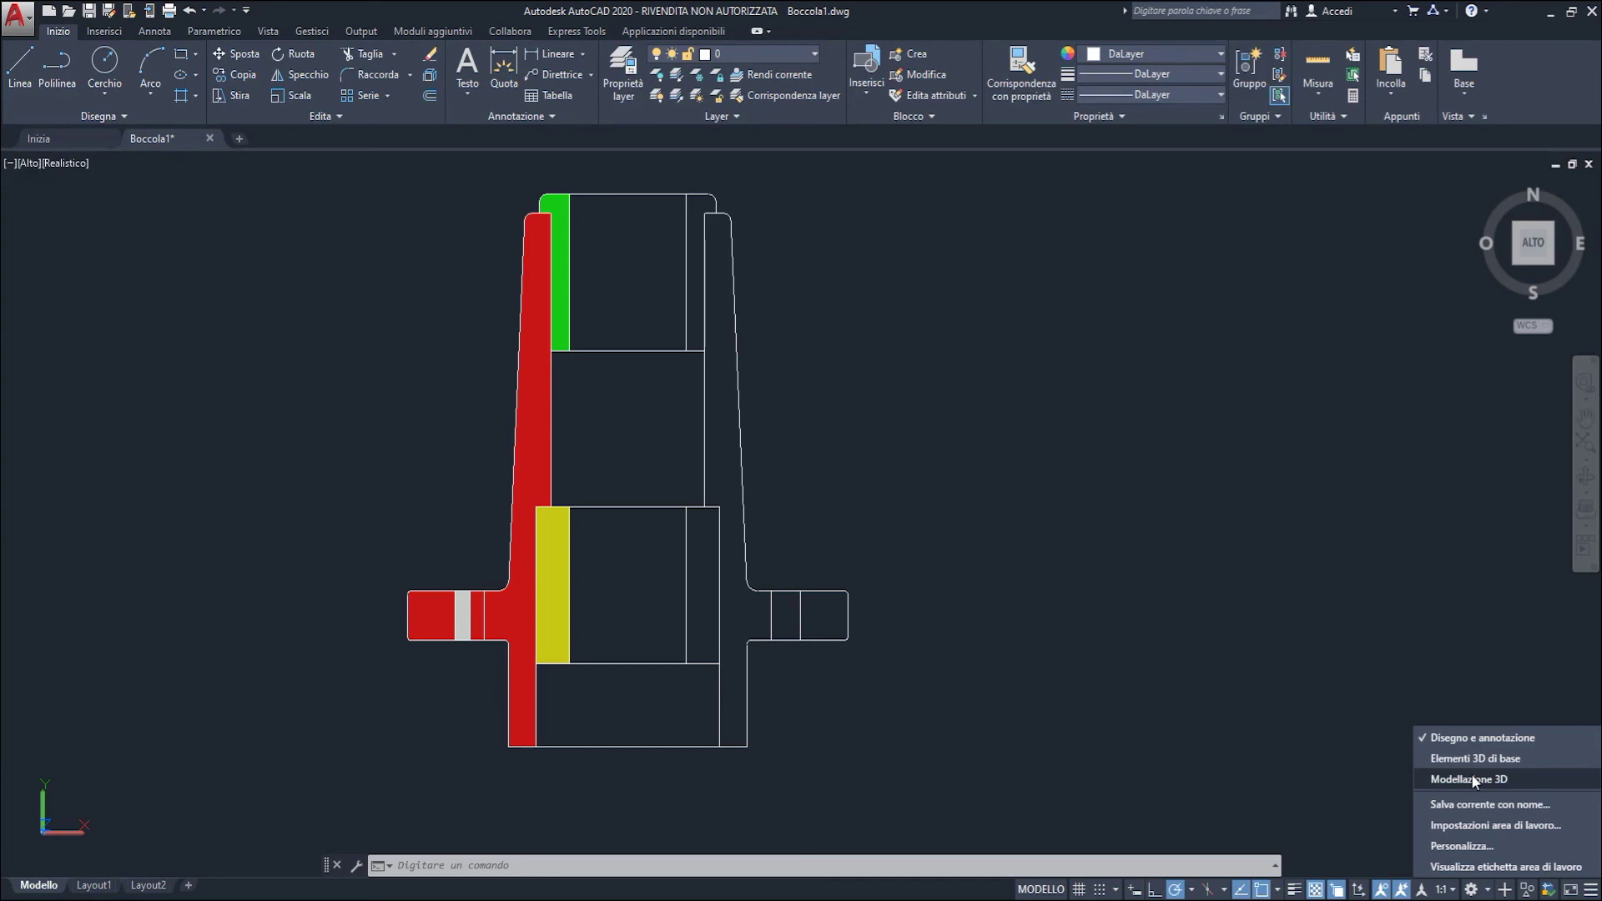
Step: Switch to the Modellazione 3D workspace, turn the grid on, and orbit the section to a tilted angle
click(1471, 778)
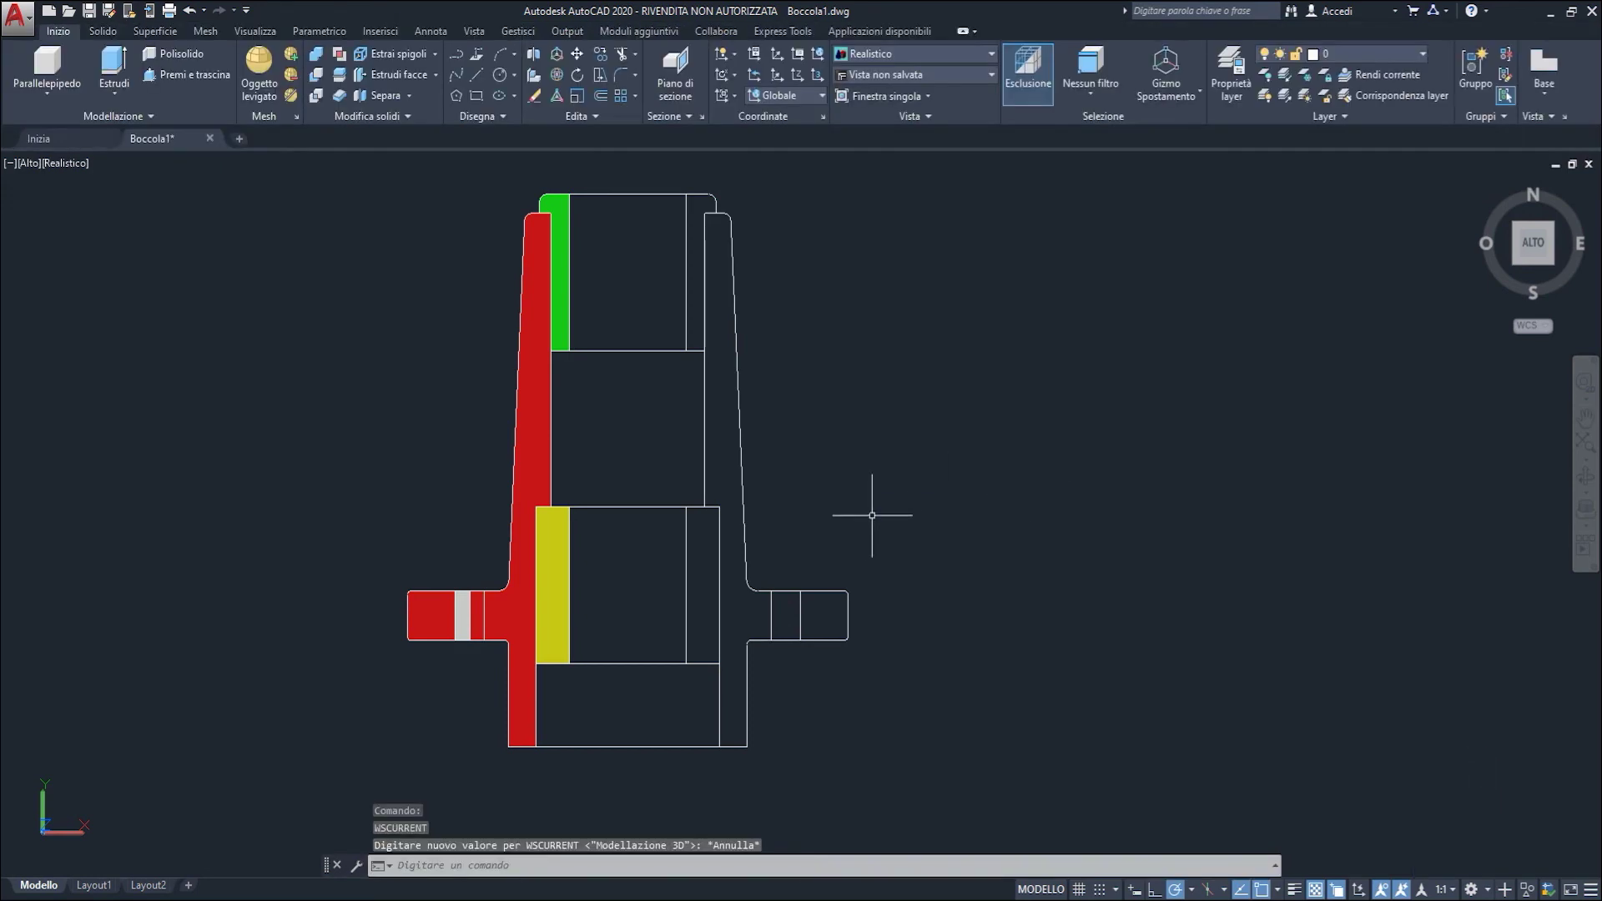
middle_drag(874, 494, 1042, 501)
key(Escape)
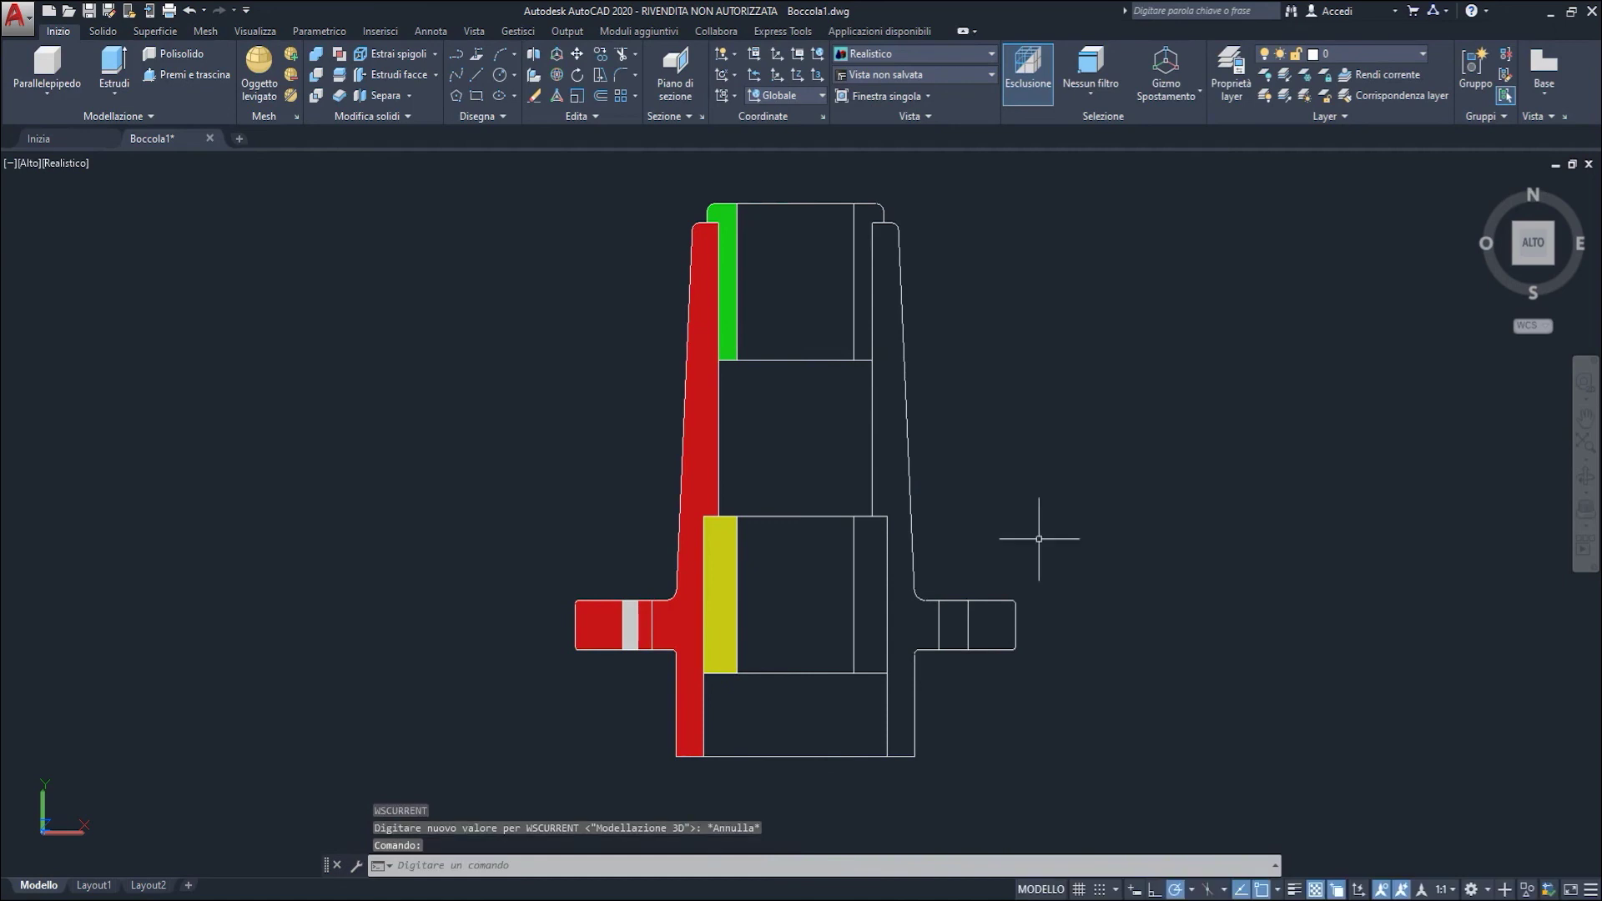
click(1079, 890)
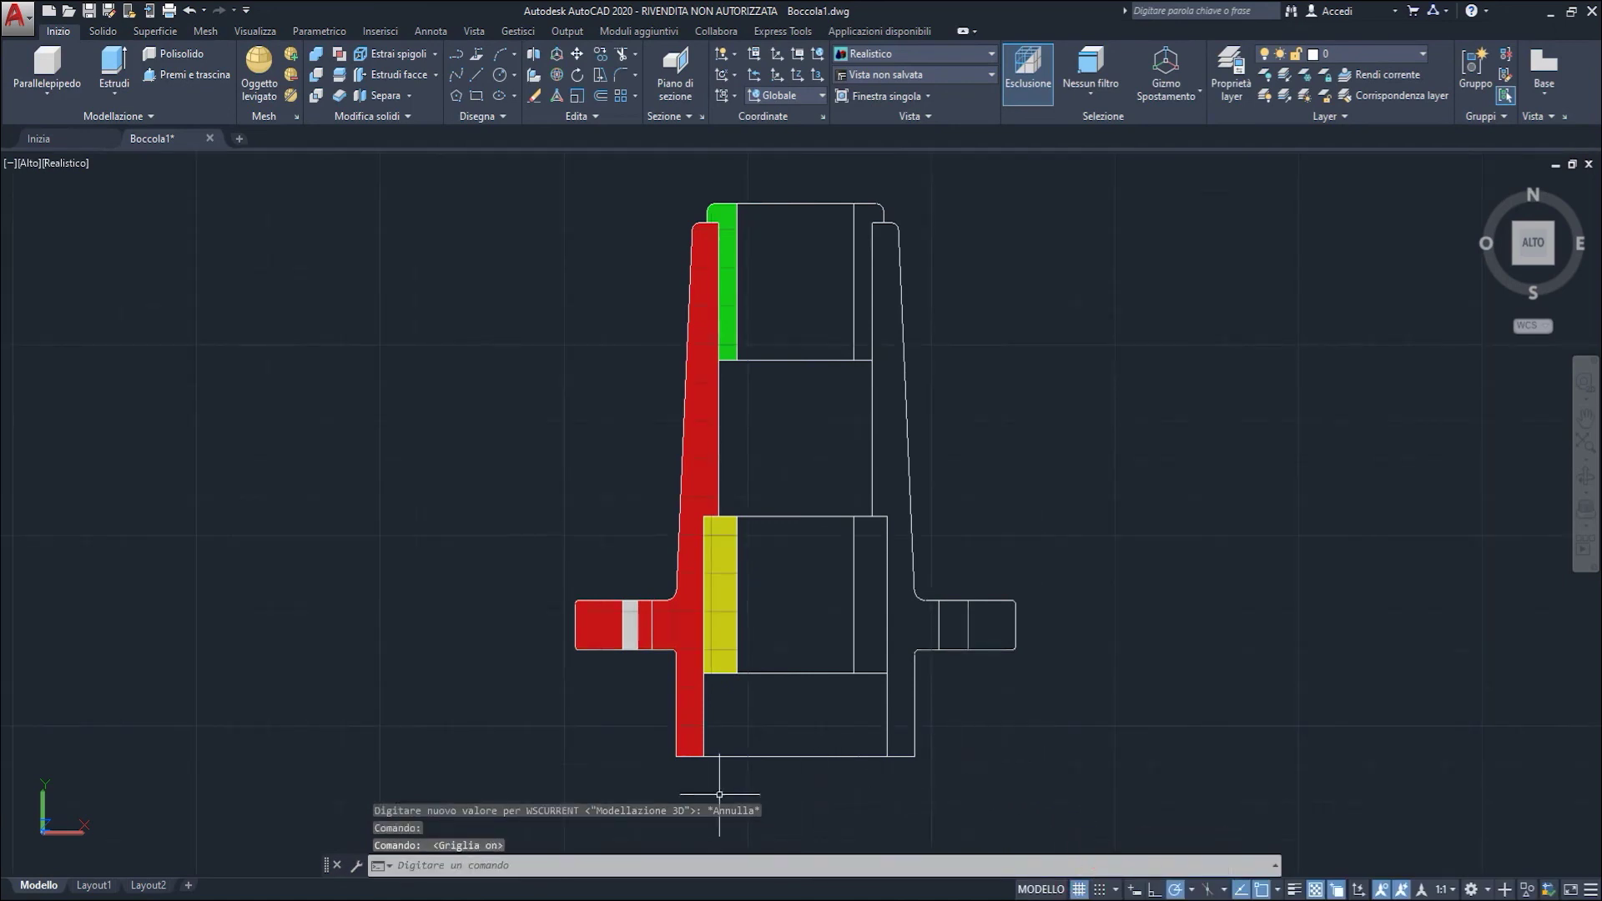
mouse_move(529, 704)
shift+middle_down()
mouse_move(613, 596)
mouse_move(589, 478)
shift+middle_up()
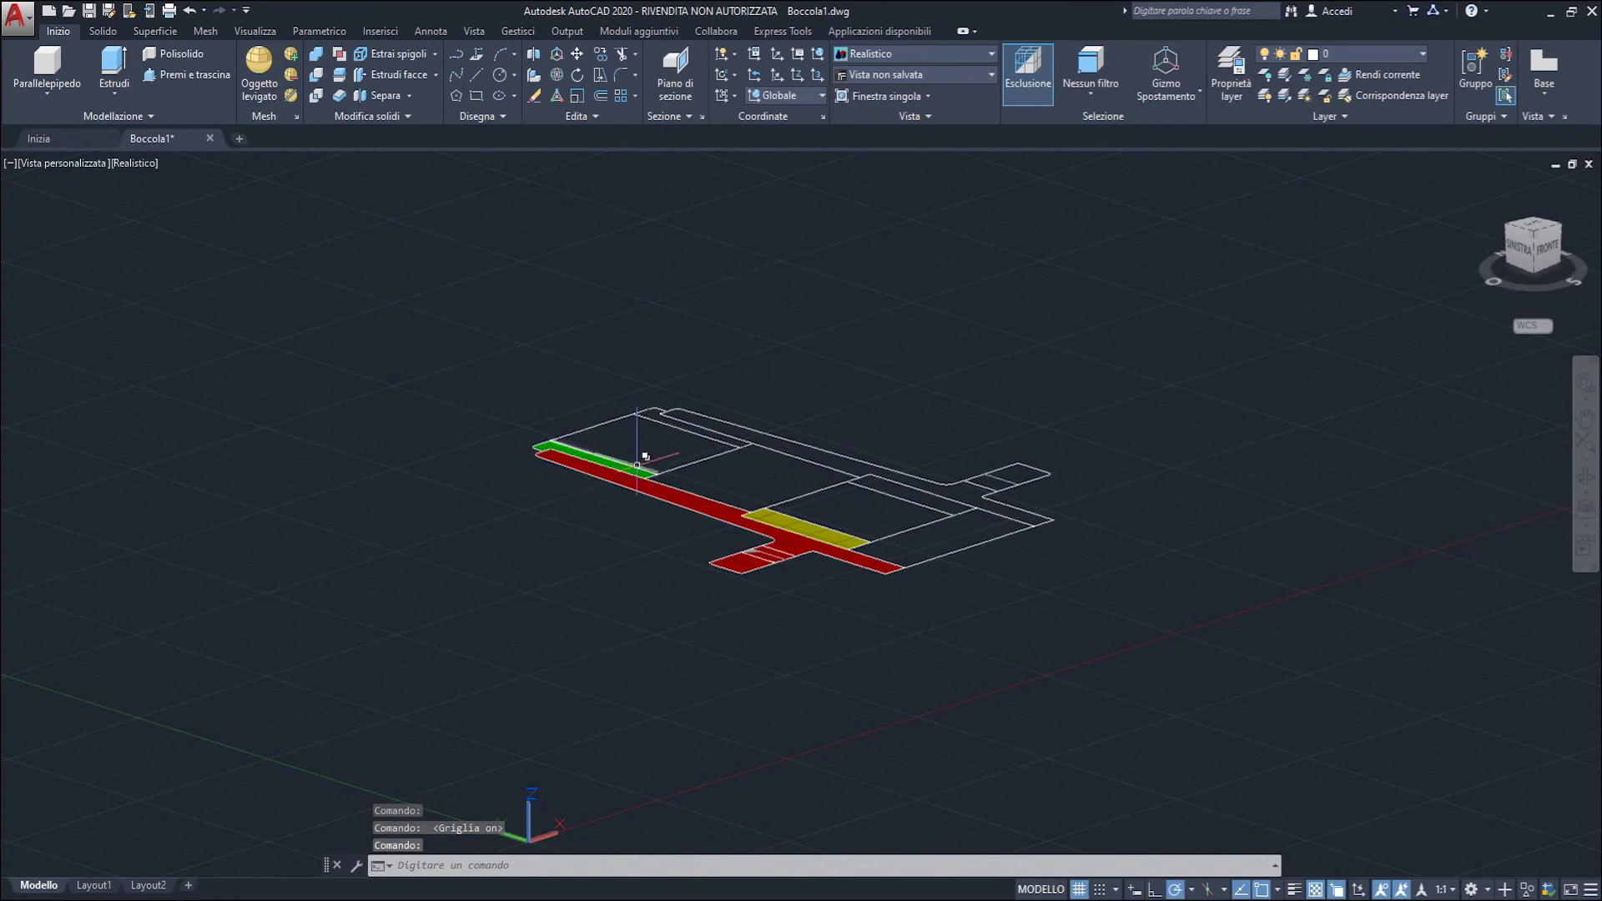
Step: Zoom in and tilt the view further to inspect the red wall, yellow and green strips, and grey hole strip
scroll(685, 457, up, 2)
mouse_move(822, 500)
shift+middle_down()
mouse_move(911, 547)
mouse_move(923, 518)
shift+middle_up()
scroll(922, 548, up, 2)
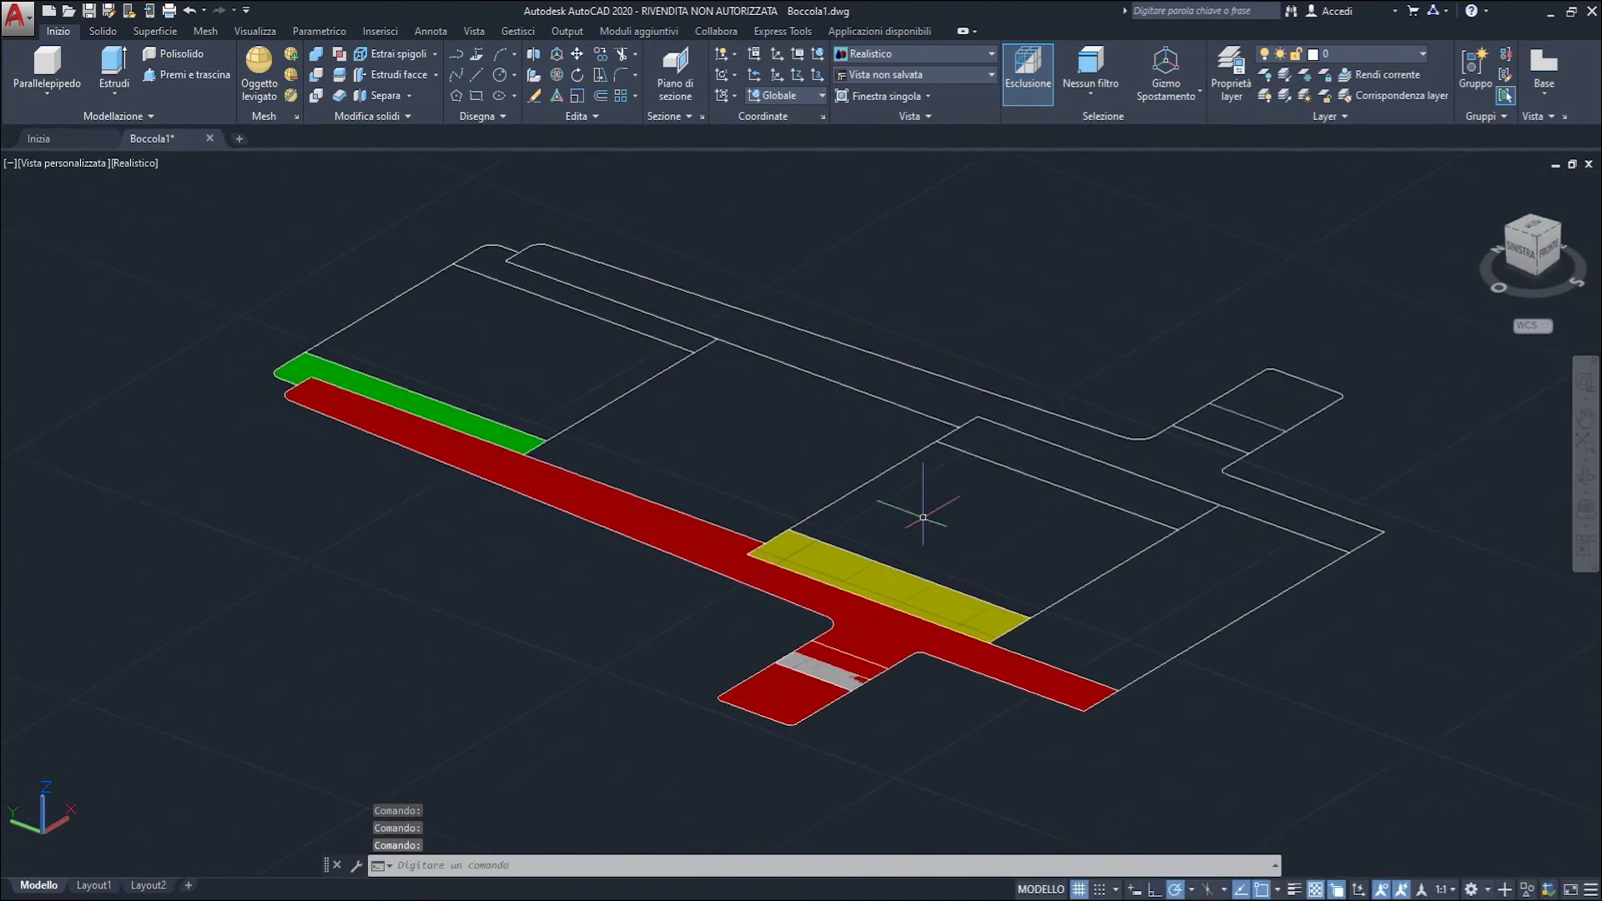